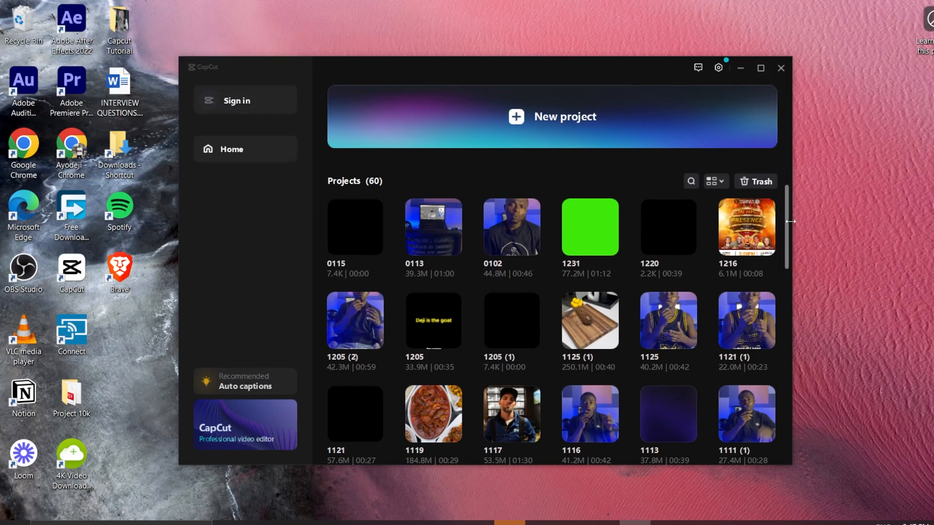
Create a new video project
{"action": "left_click_drag", "start_coordinate": [788, 231], "coordinate": [772, 218]}
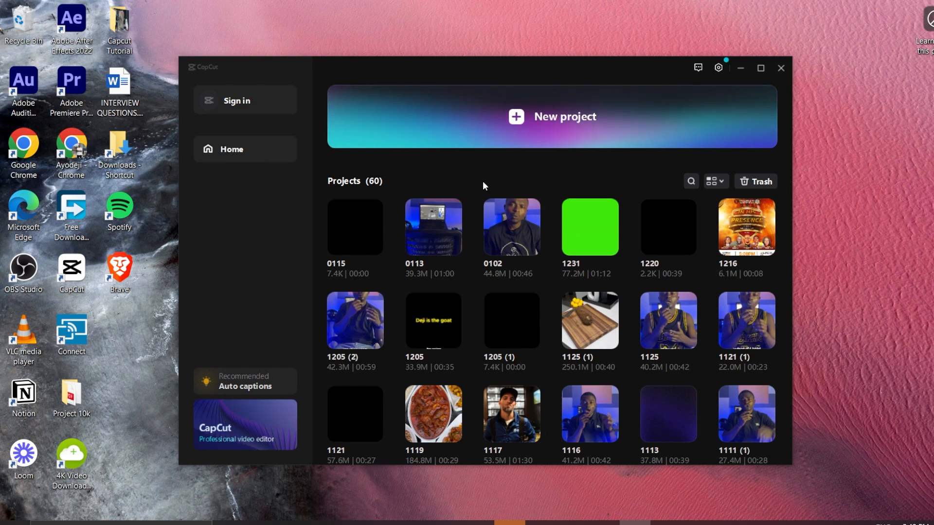
{"action": "left_click", "coordinate": [540, 130]}
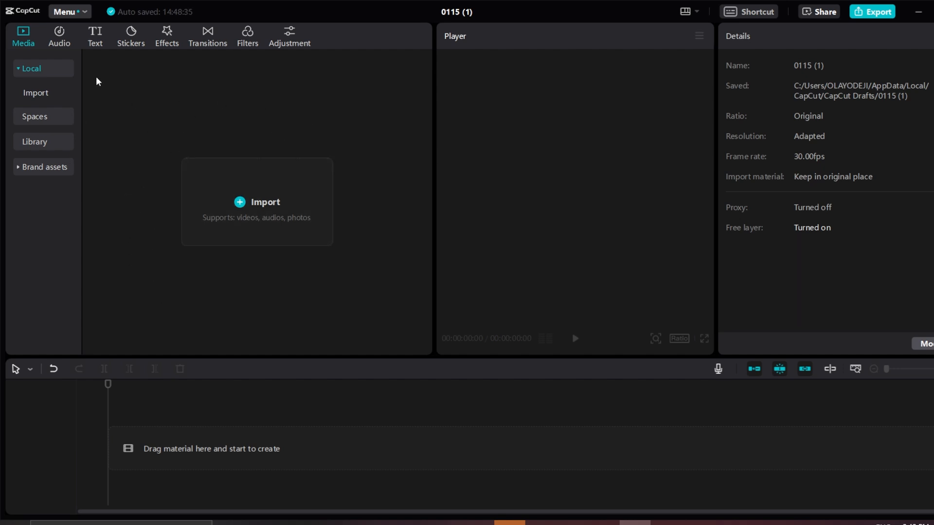
Look through the text, sticker, effect, transition, filter and audio collections and the stock media library
{"action": "left_click", "coordinate": [96, 44]}
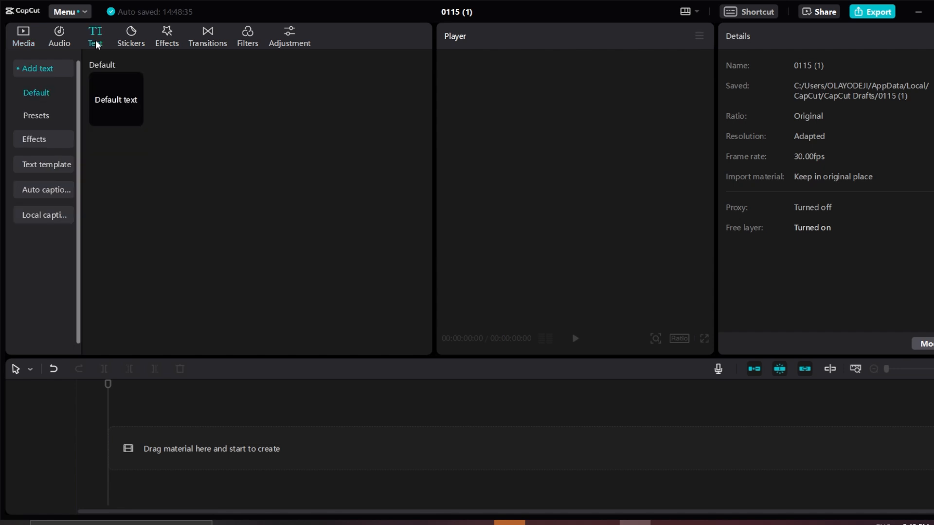
{"action": "left_click", "coordinate": [132, 38]}
{"action": "left_click", "coordinate": [167, 36]}
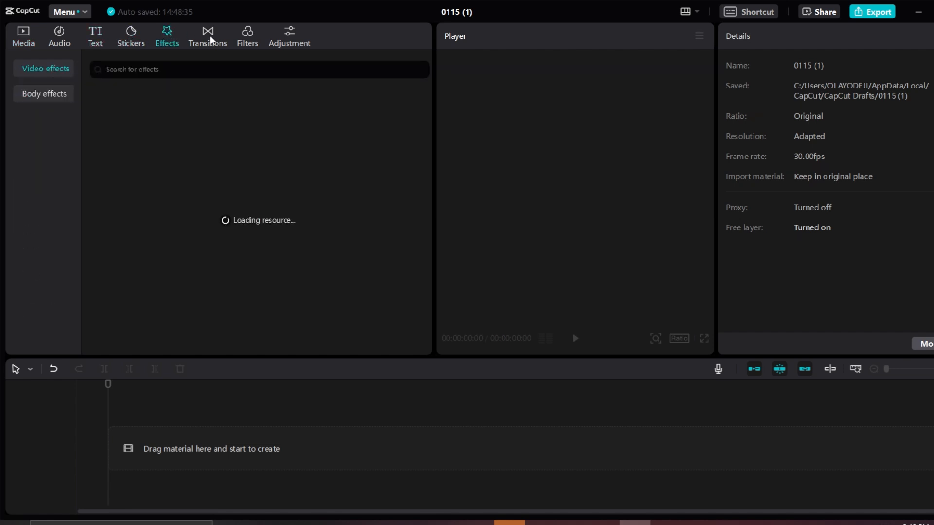
{"action": "left_click", "coordinate": [210, 36]}
{"action": "left_click", "coordinate": [246, 35]}
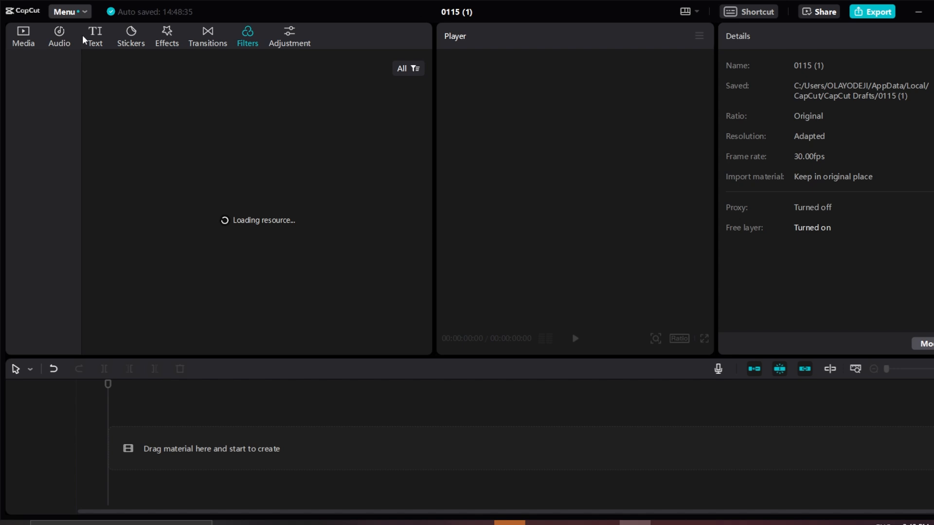
{"action": "left_click", "coordinate": [67, 34]}
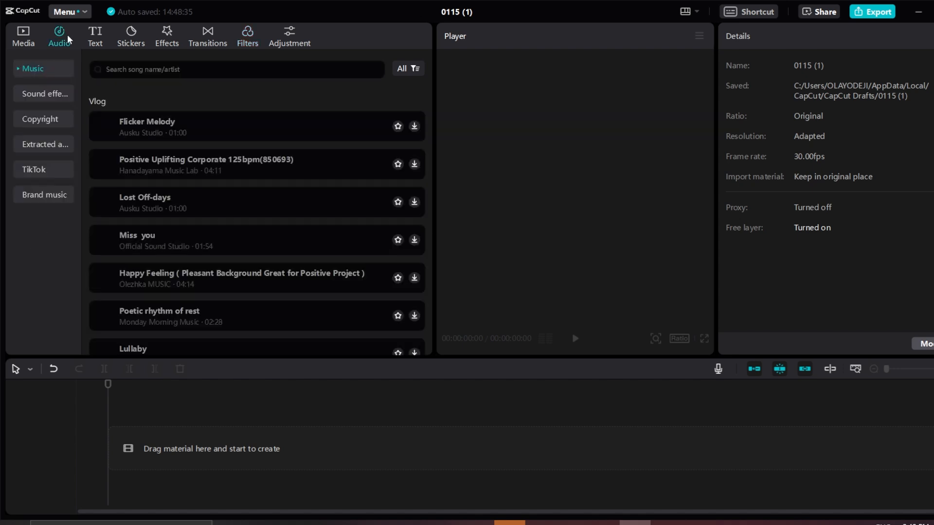
{"action": "left_click", "coordinate": [30, 45]}
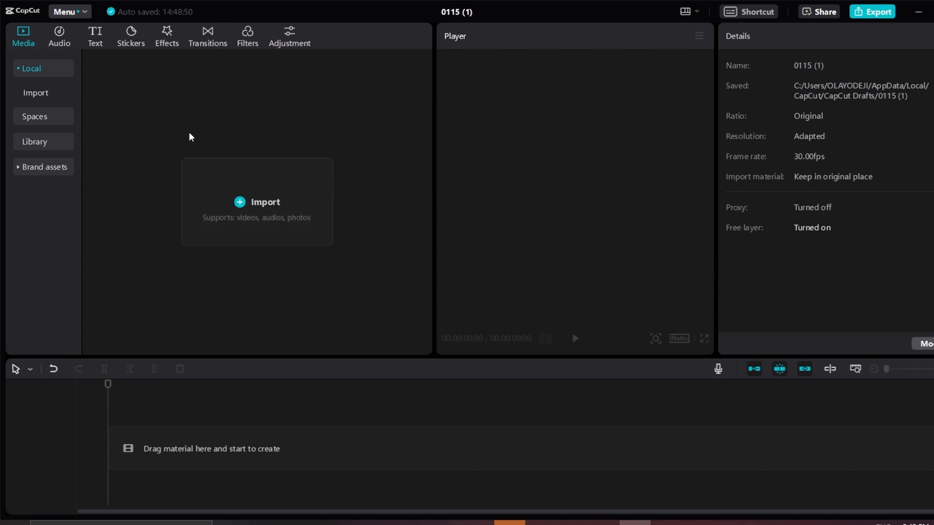
{"action": "left_click", "coordinate": [54, 145]}
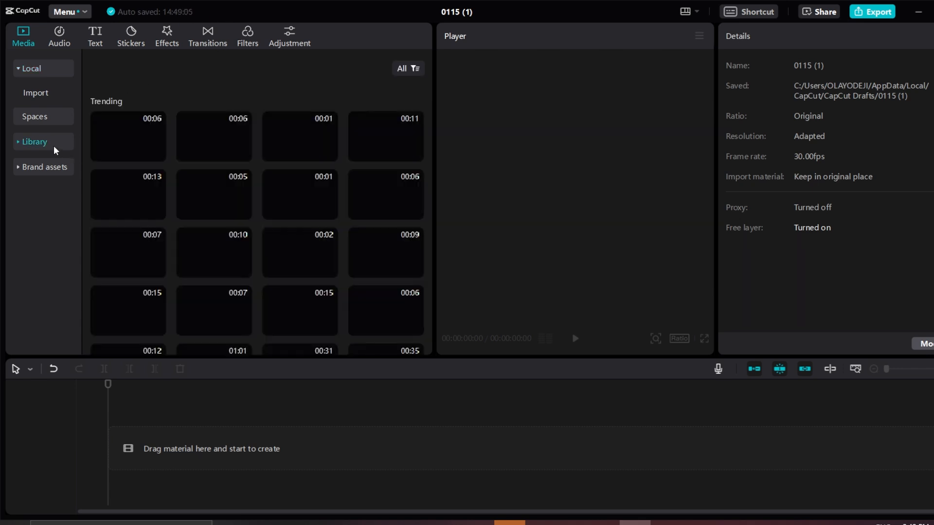
{"action": "scroll", "coordinate": [265, 154], "scroll_direction": "down", "scroll_amount": 3}
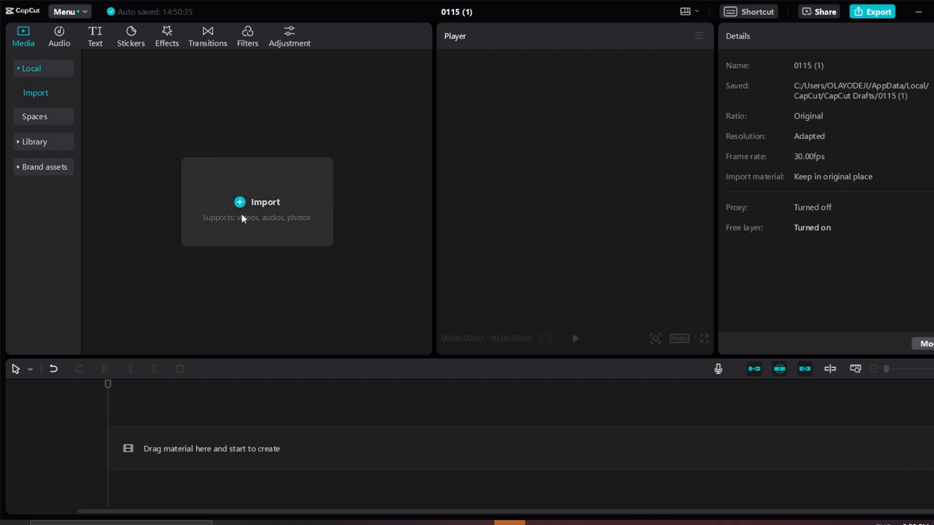
Import all video clips from the Capcut Tutorial folder on the Desktop into the project's local media
{"action": "left_click", "coordinate": [254, 202]}
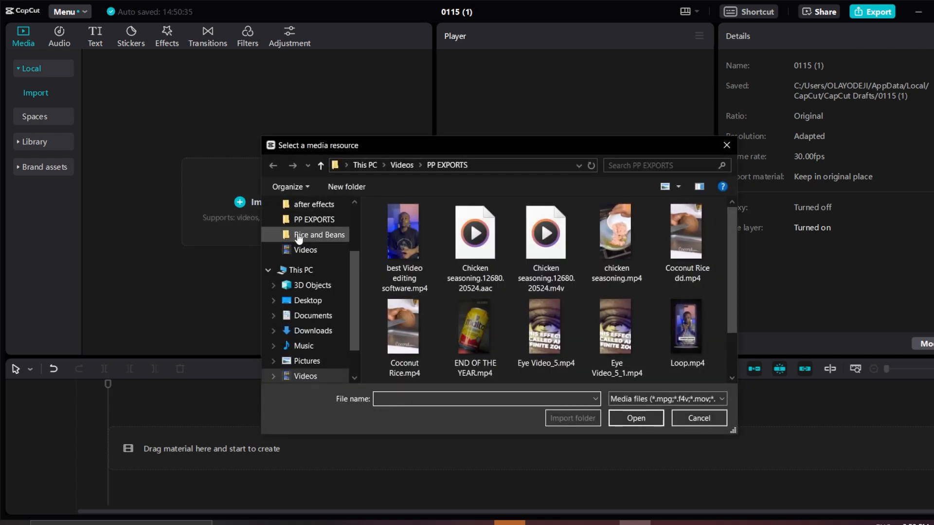
{"action": "scroll", "coordinate": [300, 284], "scroll_direction": "up", "scroll_amount": 3}
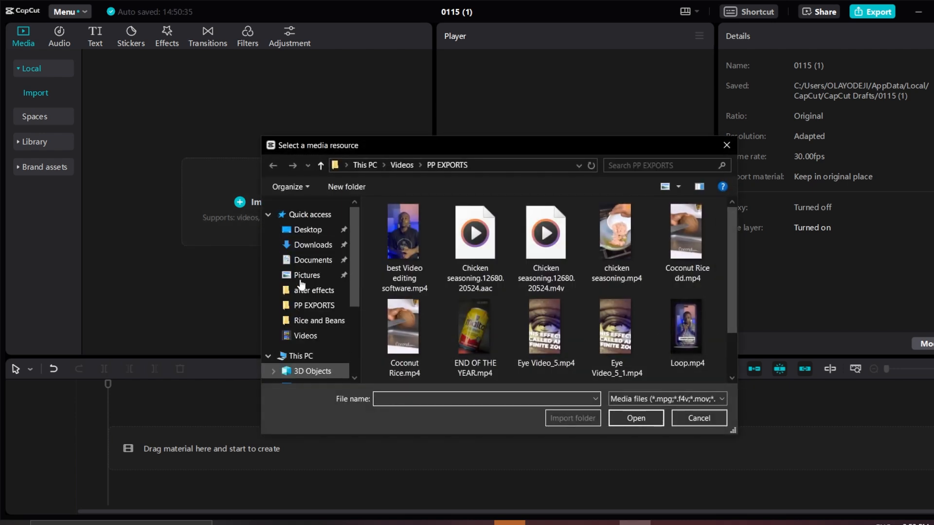
{"action": "left_click", "coordinate": [308, 231]}
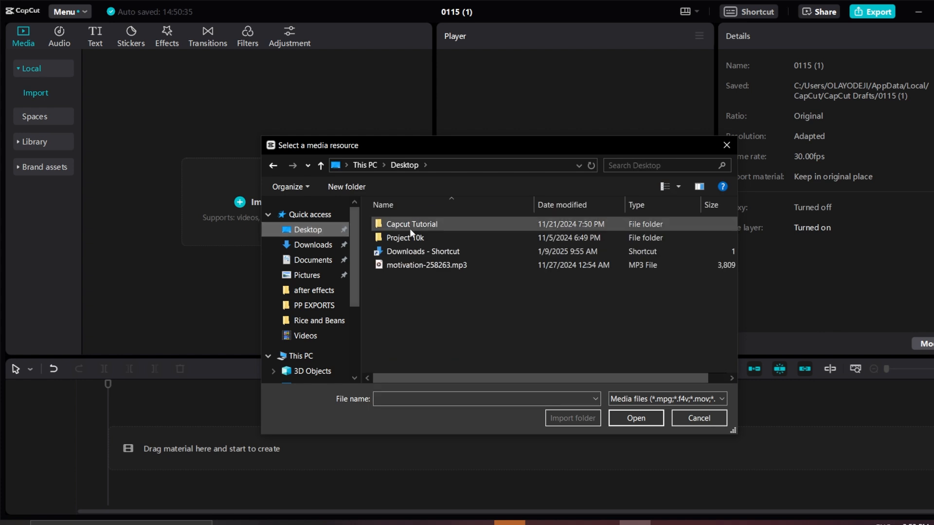
{"action": "double_click", "coordinate": [414, 225]}
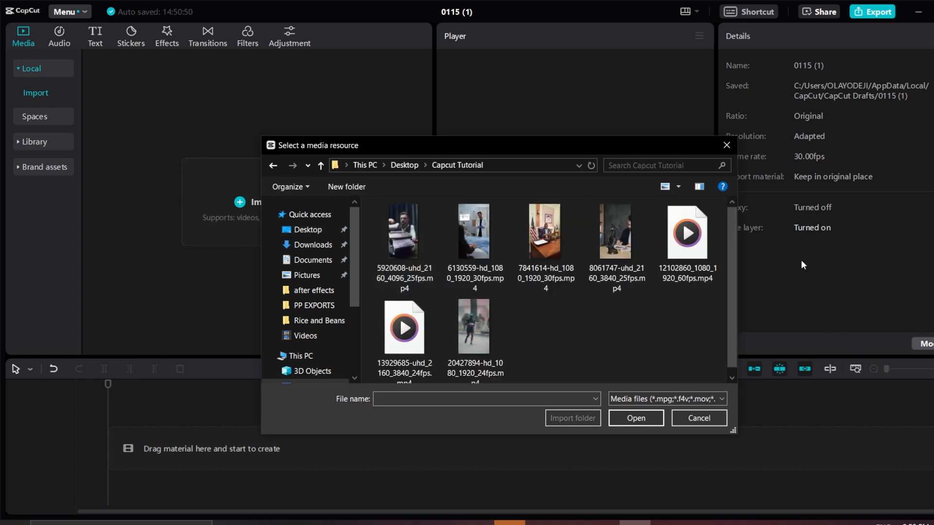
{"action": "key", "text": "ctrl+a"}
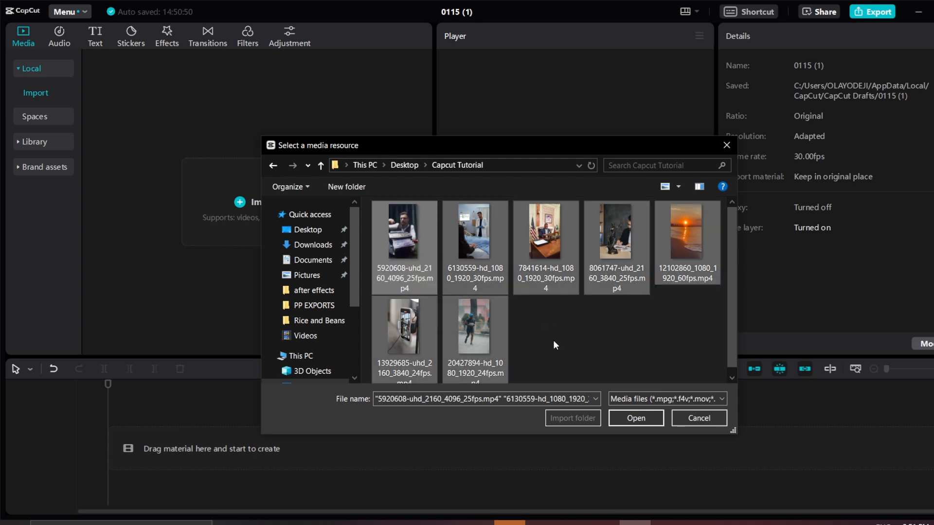
{"action": "left_click_drag", "start_coordinate": [372, 293], "coordinate": [656, 342]}
{"action": "left_click", "coordinate": [646, 420]}
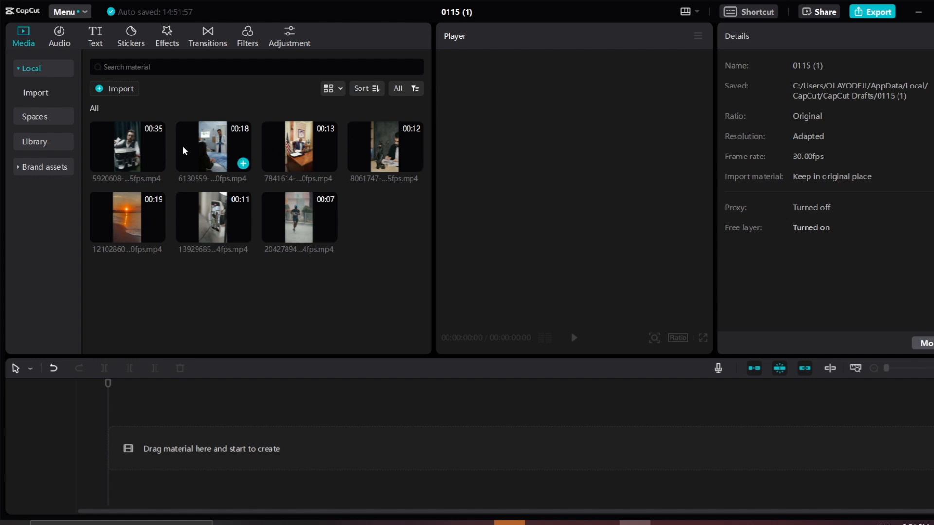
Preview each imported clip in the player, from the money-counting clip to the running man
{"action": "left_click", "coordinate": [119, 142]}
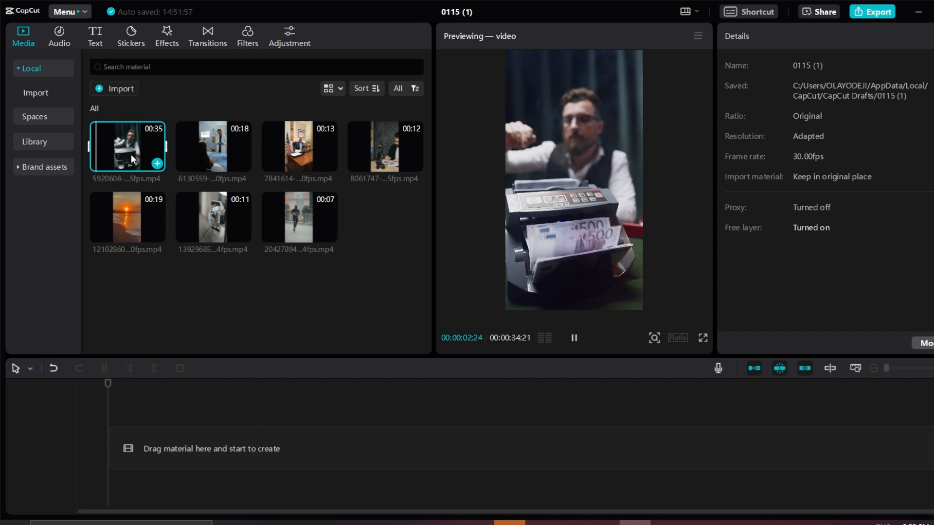
{"action": "left_click", "coordinate": [187, 141]}
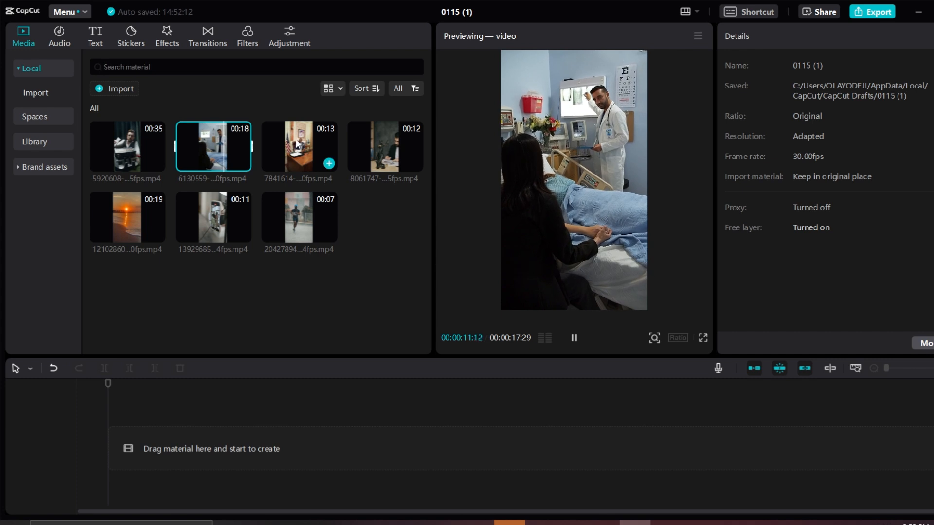
{"action": "left_click", "coordinate": [311, 151]}
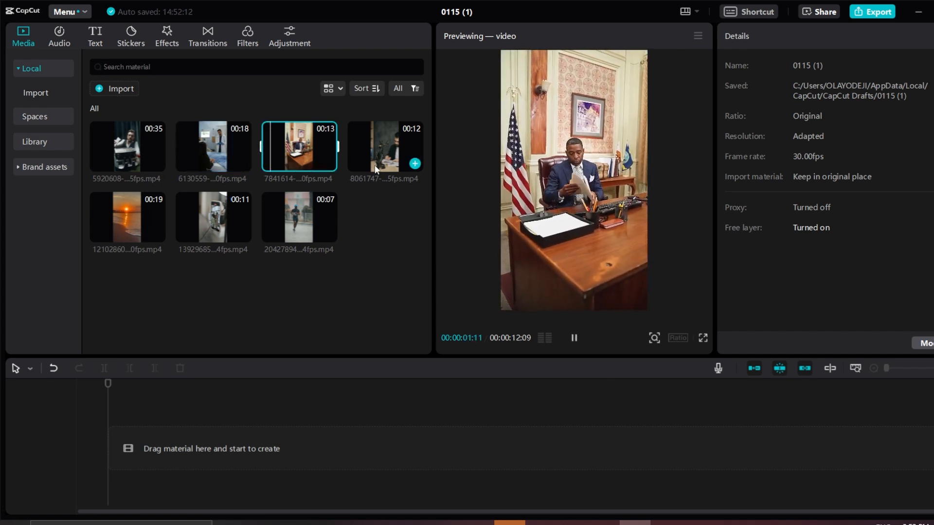
{"action": "left_click", "coordinate": [375, 147]}
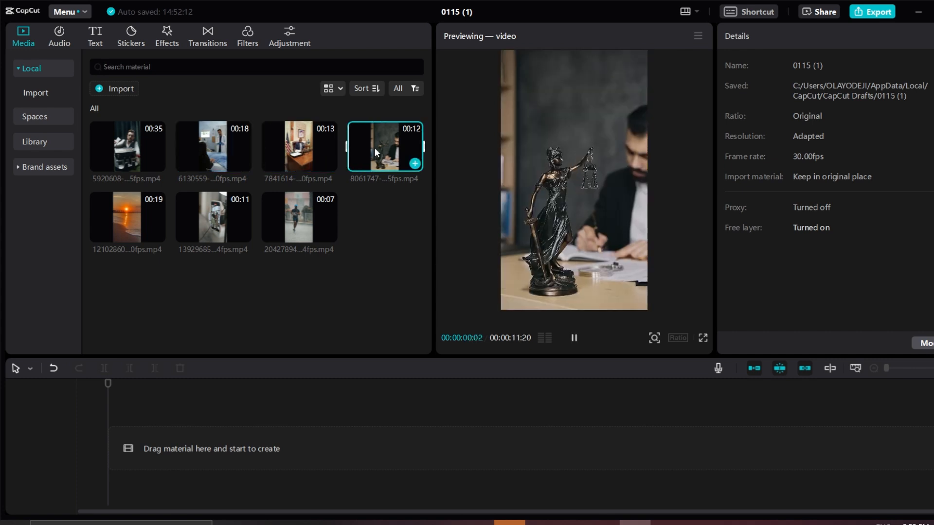
{"action": "left_click", "coordinate": [118, 215]}
{"action": "left_click", "coordinate": [220, 220]}
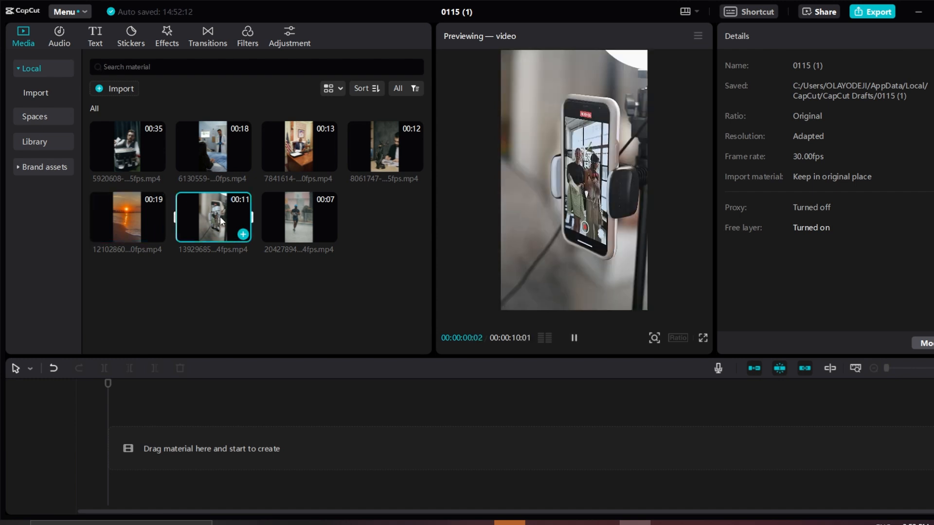
{"action": "left_click", "coordinate": [299, 228]}
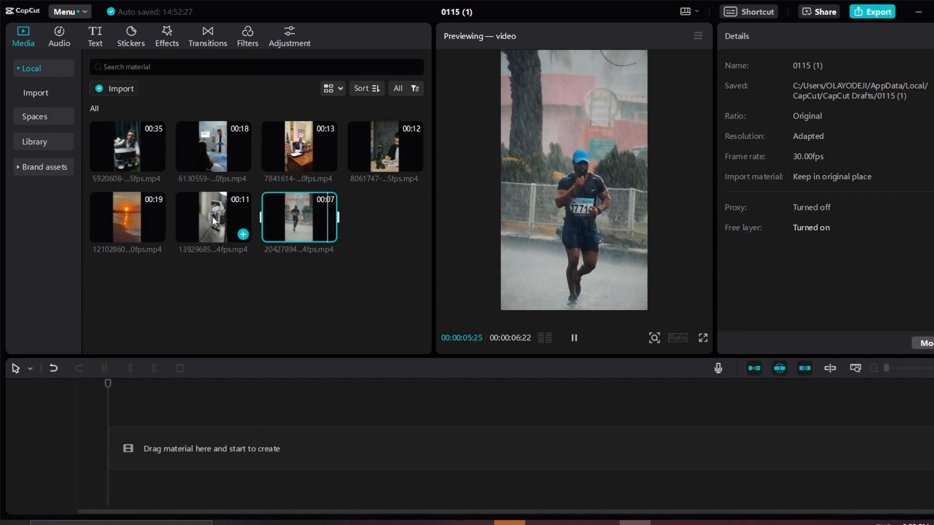
{"action": "left_click", "coordinate": [302, 270]}
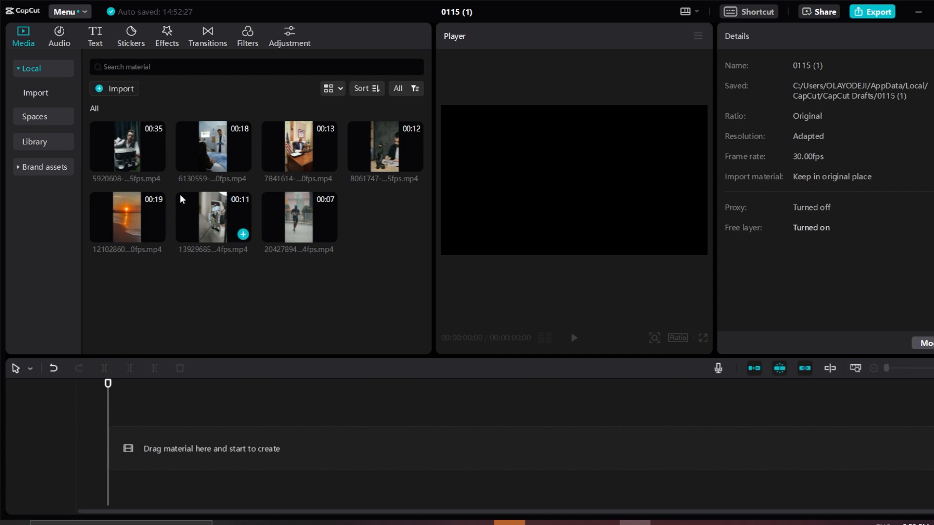
Add money-counting clip 5920608 to the empty timeline and insert hospital clip 6130559 in front of it
{"action": "mouse_move", "coordinate": [158, 167]}
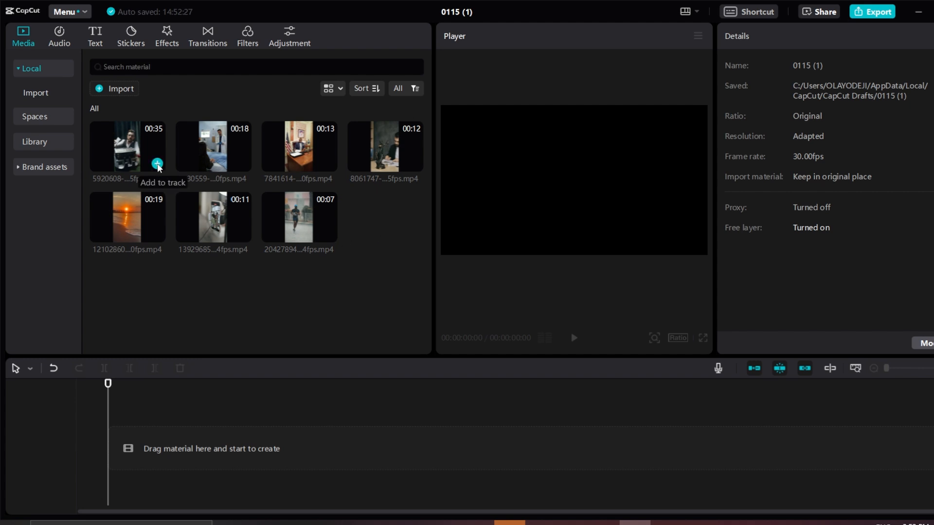
{"action": "left_click", "coordinate": [157, 164]}
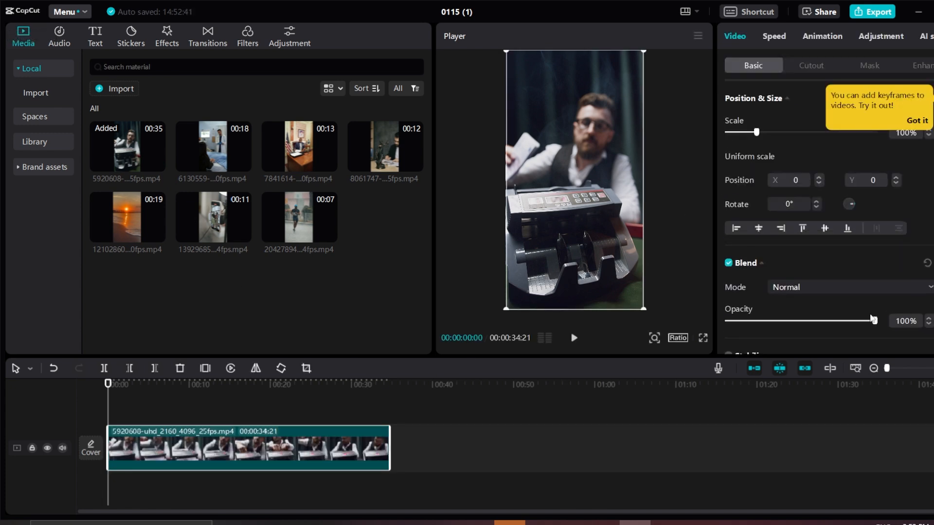
{"action": "scroll", "coordinate": [829, 190], "scroll_direction": "down", "scroll_amount": 5}
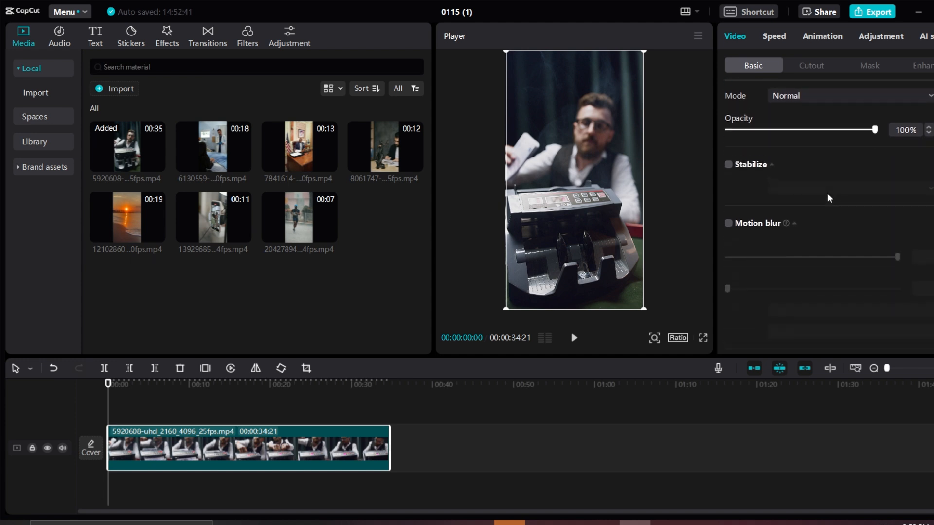
{"action": "scroll", "coordinate": [852, 214], "scroll_direction": "up", "scroll_amount": 5}
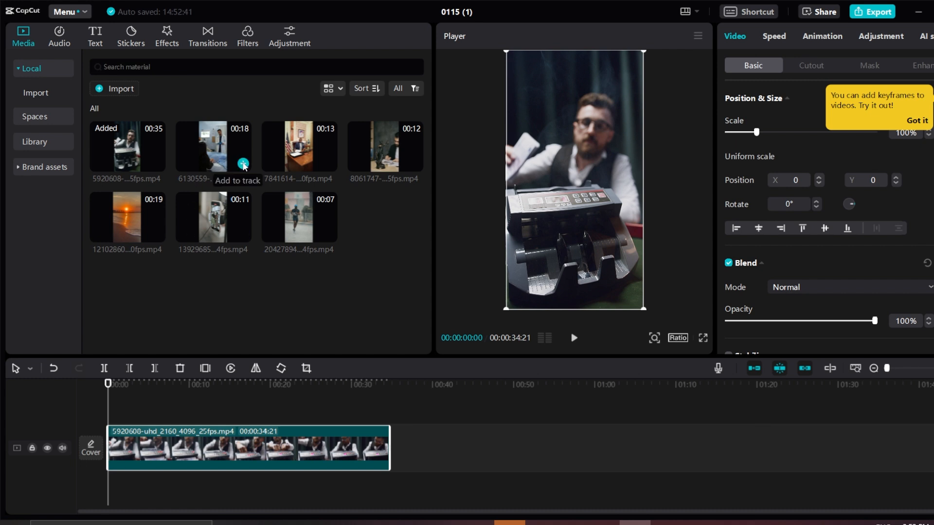
{"action": "left_click", "coordinate": [243, 164]}
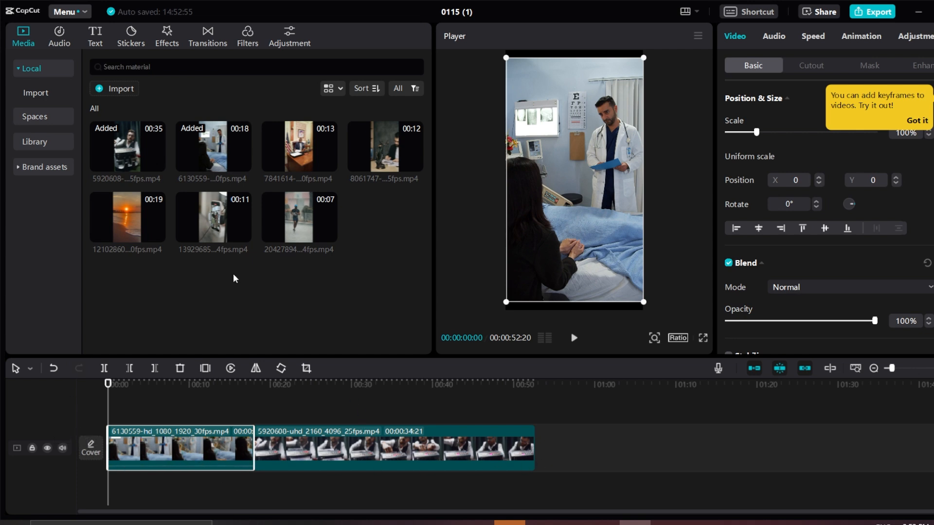
Append the office clip 7841614, the lawyer clip 8061747 and the sunset clip 12102860 to the end of the timeline
{"action": "left_click_drag", "start_coordinate": [108, 389], "coordinate": [535, 443]}
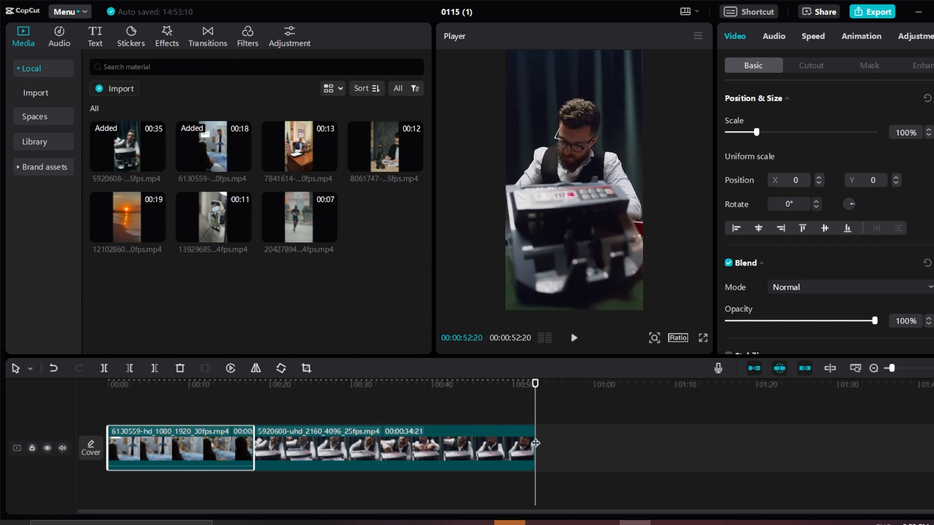
{"action": "left_click", "coordinate": [329, 164]}
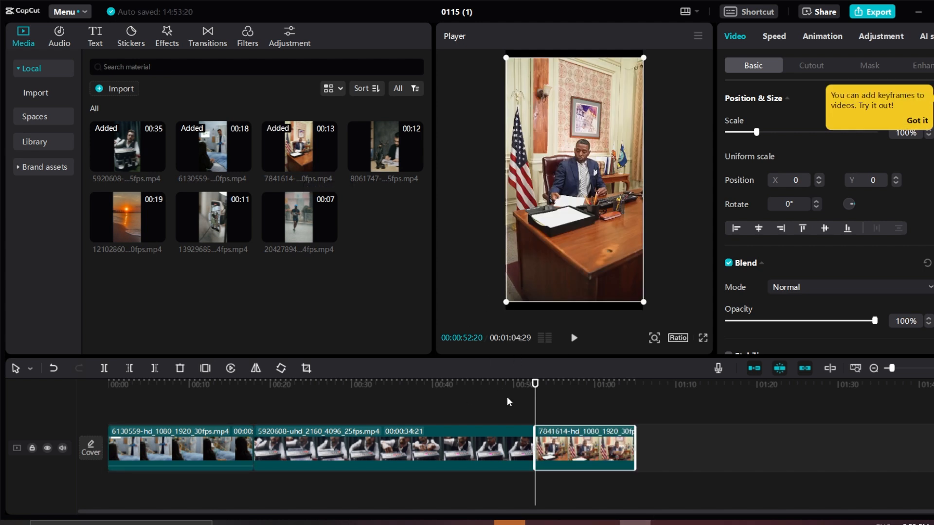
{"action": "left_click_drag", "start_coordinate": [545, 382], "coordinate": [640, 387]}
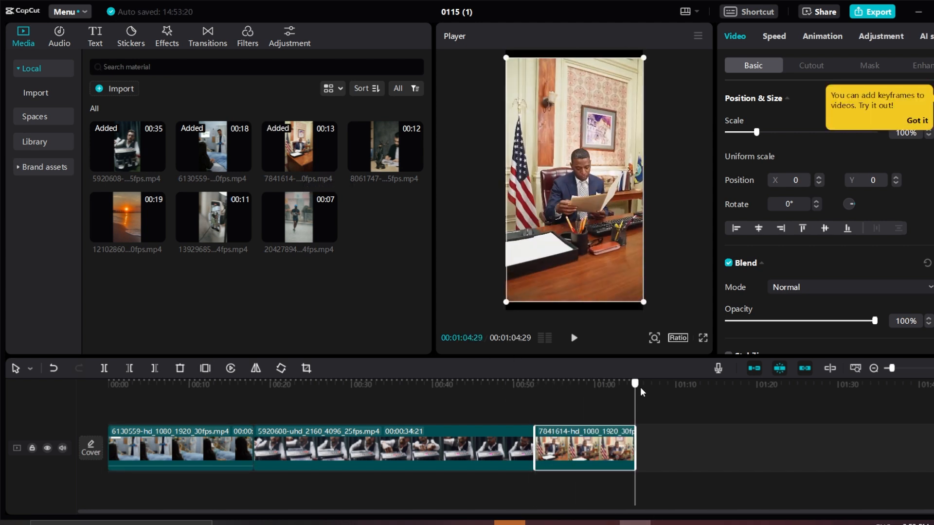
{"action": "left_click", "coordinate": [419, 167]}
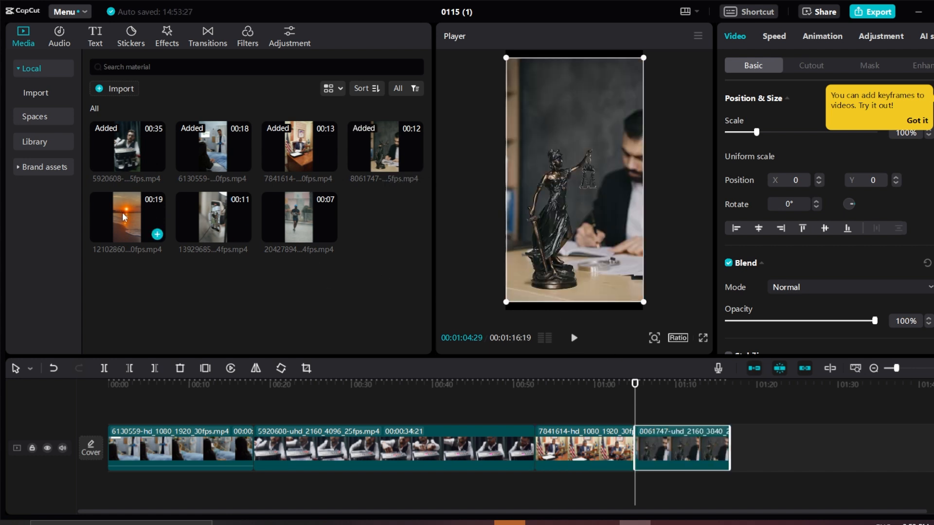
{"action": "left_click_drag", "start_coordinate": [124, 217], "coordinate": [748, 450]}
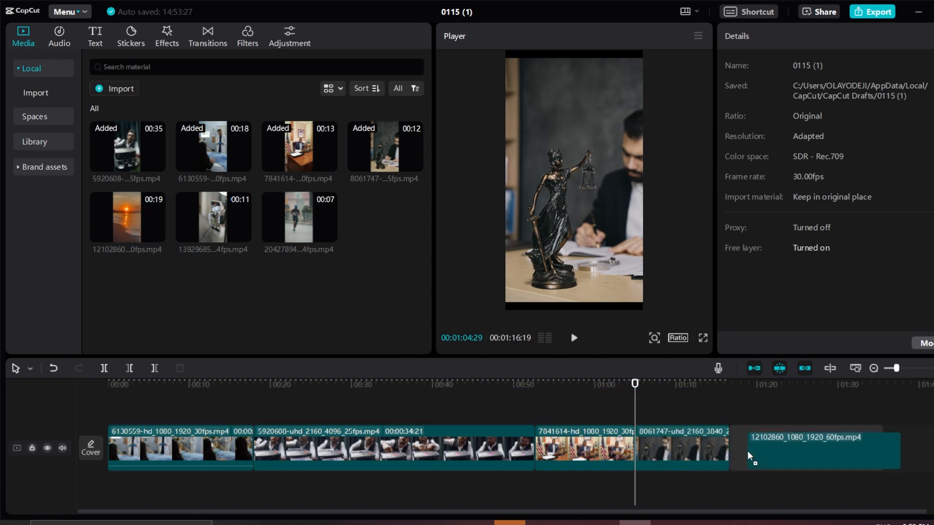
{"action": "left_click", "coordinate": [747, 450]}
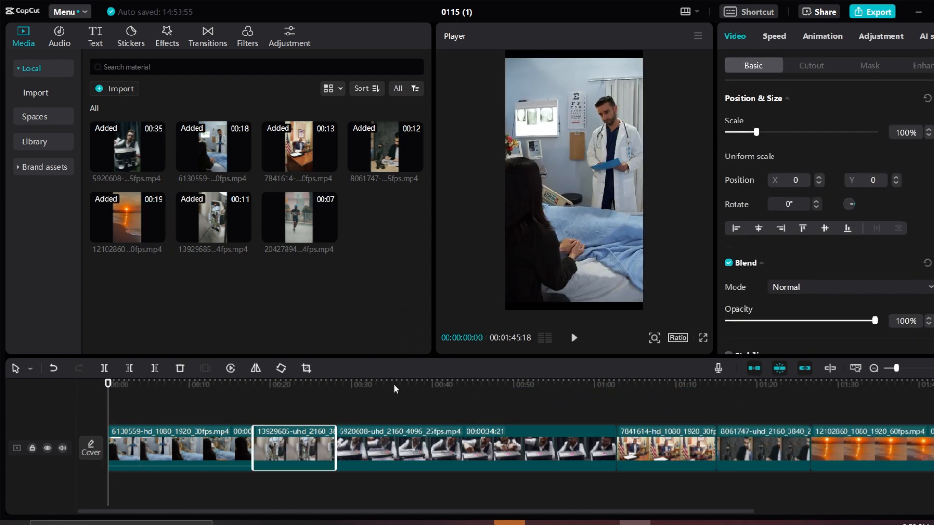
{"action": "key", "text": "space"}
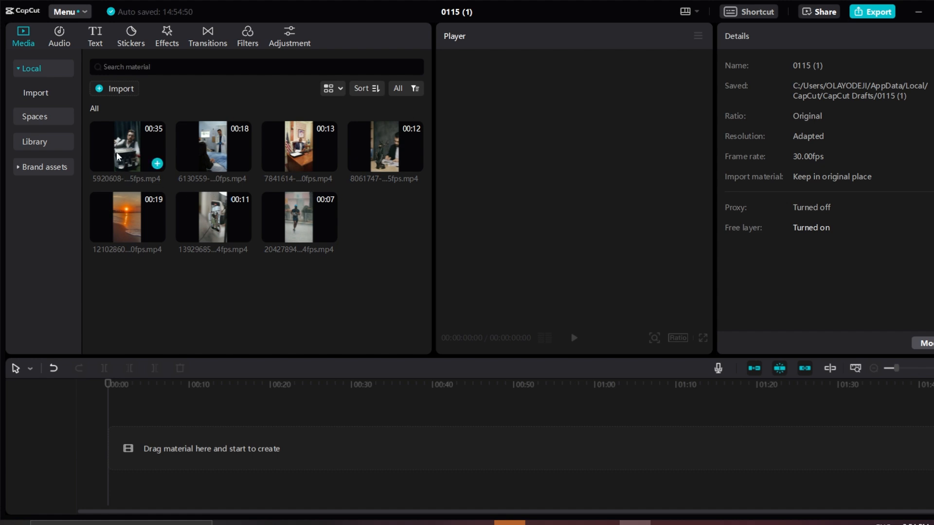
Preview the money-counting clip 5920608 from several different points in the player
{"action": "left_click", "coordinate": [116, 152]}
{"action": "left_click_drag", "start_coordinate": [102, 176], "coordinate": [258, 348]}
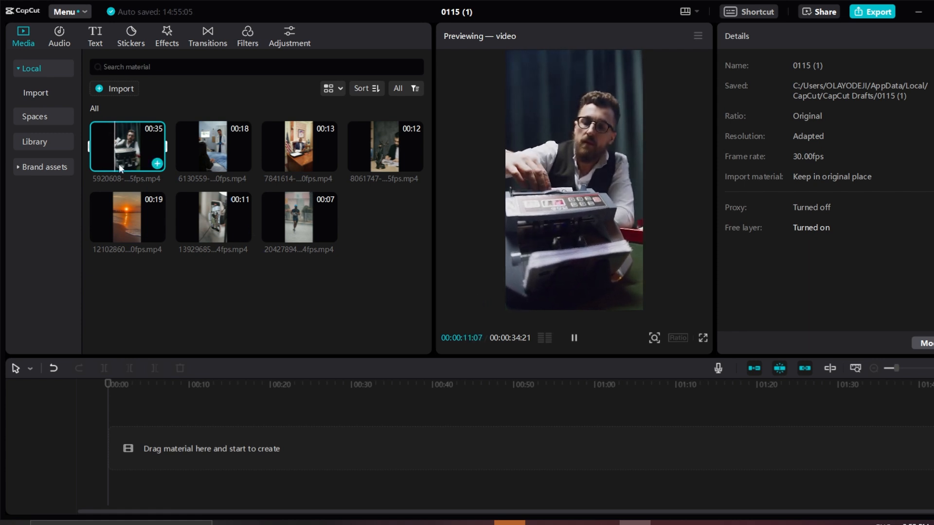
{"action": "left_click_drag", "start_coordinate": [113, 163], "coordinate": [105, 163]}
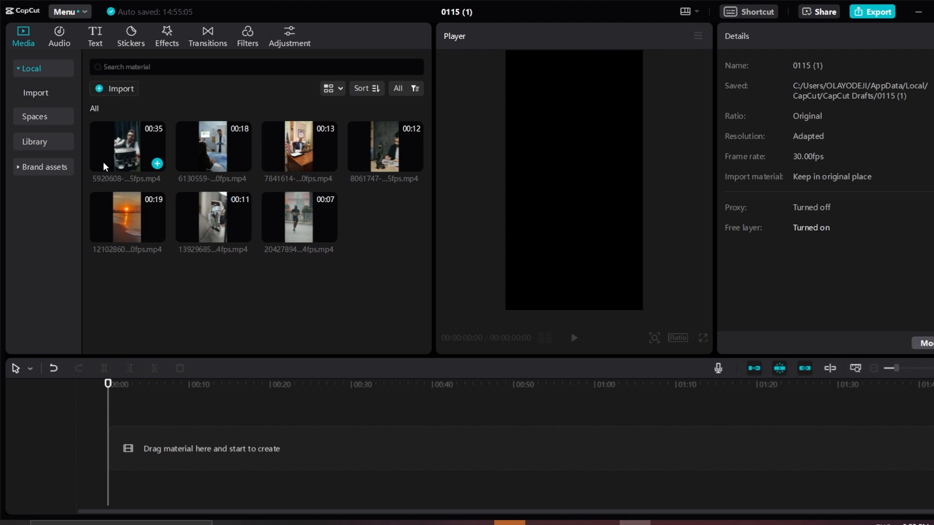
{"action": "left_click", "coordinate": [104, 167]}
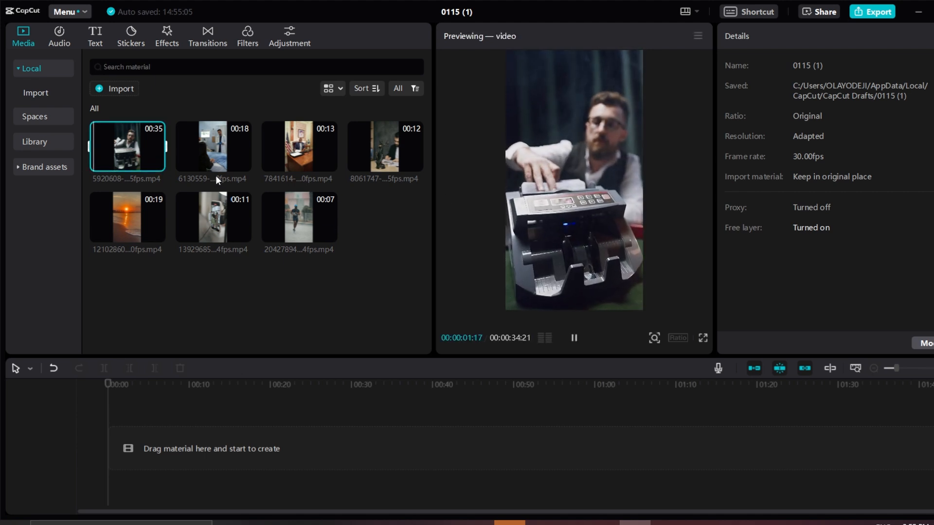
{"action": "left_click", "coordinate": [101, 155]}
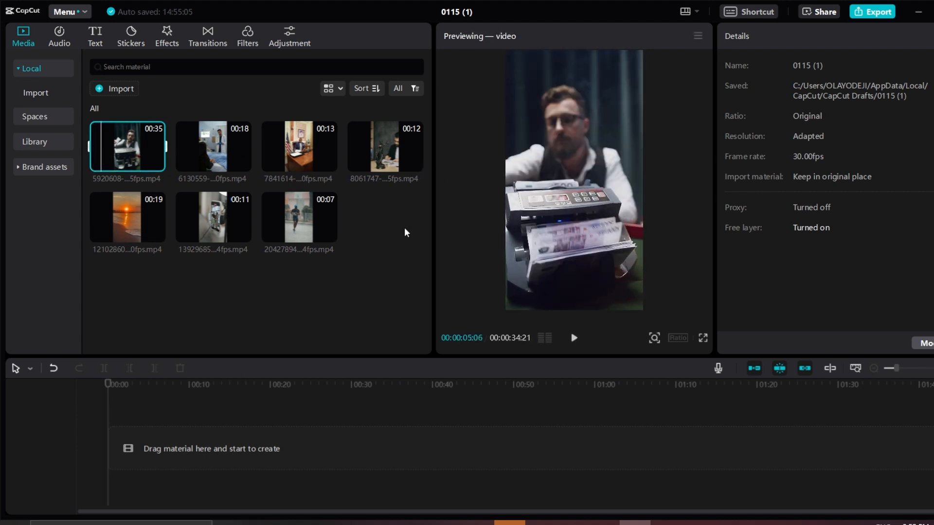
{"action": "left_click", "coordinate": [130, 218]}
{"action": "left_click", "coordinate": [125, 161]}
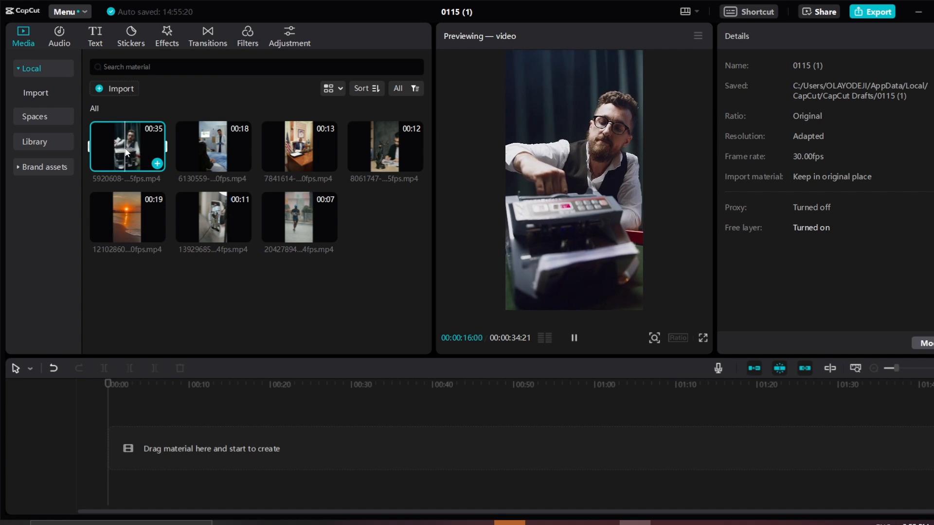
Add the money-counting clip 5920608 to the empty timeline and split it at 00:00:04:11
{"action": "left_click_drag", "start_coordinate": [143, 163], "coordinate": [163, 453]}
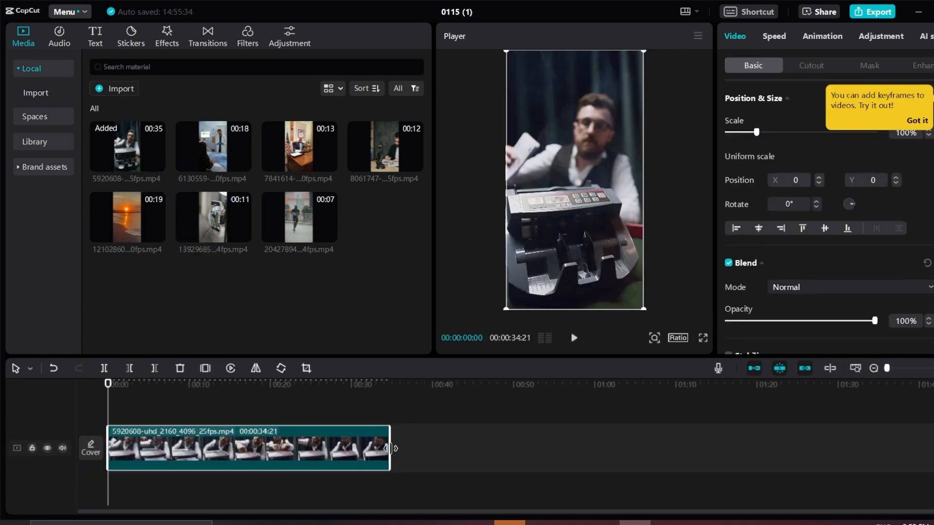
{"action": "key", "text": "space"}
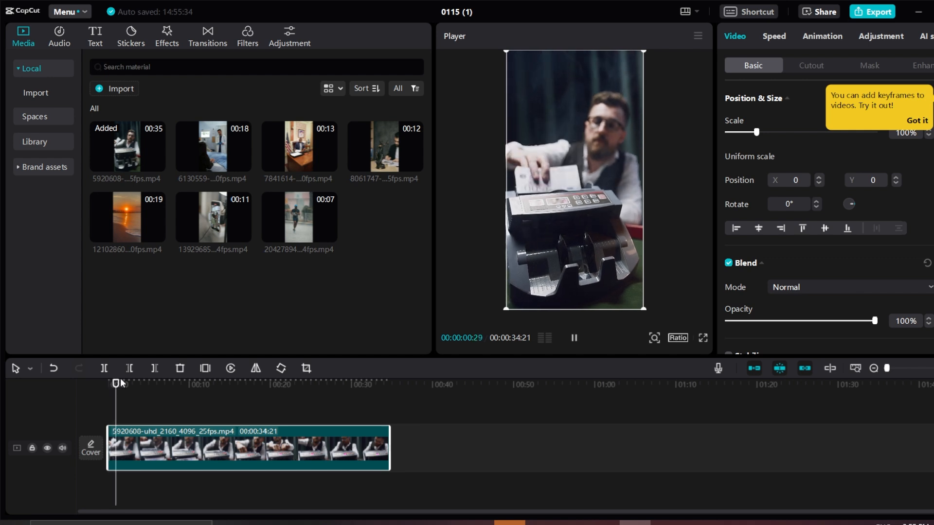
{"action": "left_click_drag", "start_coordinate": [124, 383], "coordinate": [143, 389]}
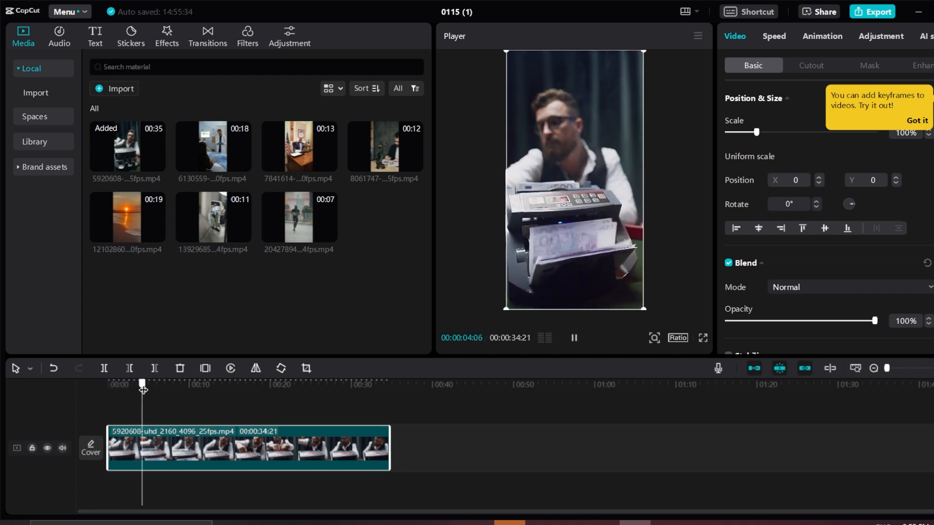
{"action": "left_click", "coordinate": [103, 370]}
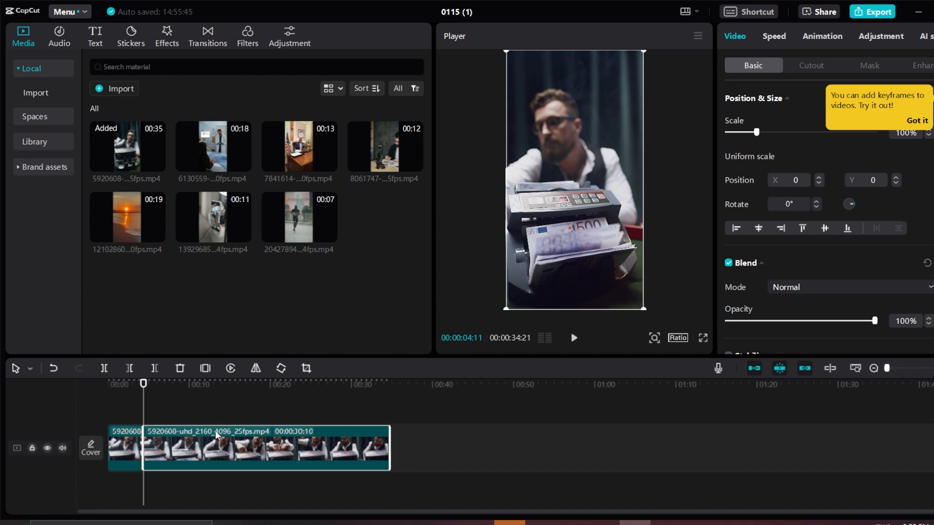
Delete the section after the split, play back the remaining piece, and undo the cut to restore the full clip
{"action": "key", "text": "Delete"}
{"action": "left_click_drag", "start_coordinate": [143, 383], "coordinate": [96, 378]}
{"action": "key", "text": "space"}
{"action": "left_click", "coordinate": [160, 429]}
{"action": "key", "text": "space"}
{"action": "key", "text": "ctrl+z"}
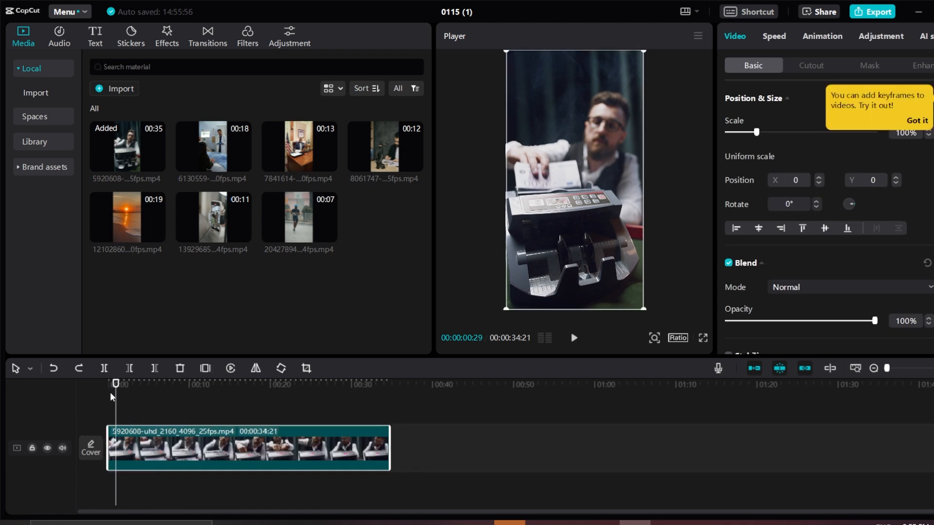
Trim off everything after 00:00:05:22 in the money-counting clip with Delete right
{"action": "left_click_drag", "start_coordinate": [117, 385], "coordinate": [153, 385]}
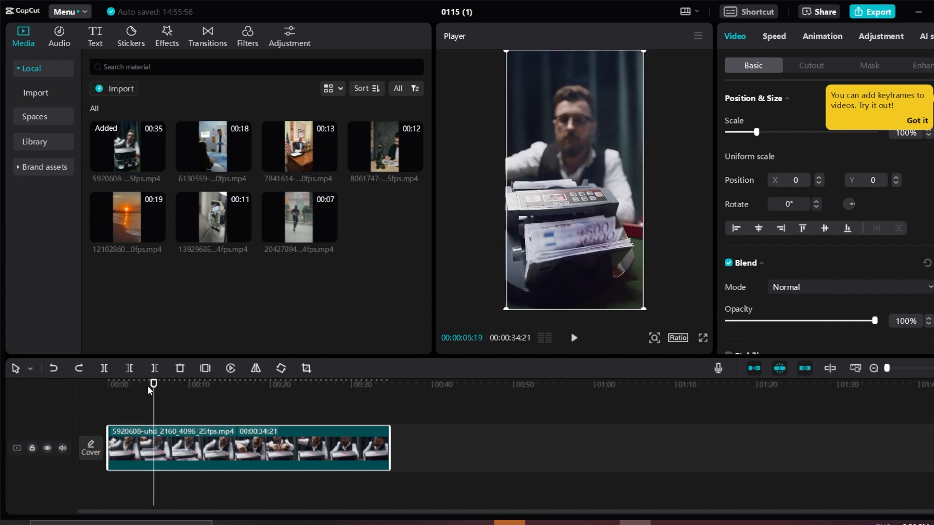
{"action": "left_click_drag", "start_coordinate": [154, 388], "coordinate": [158, 387]}
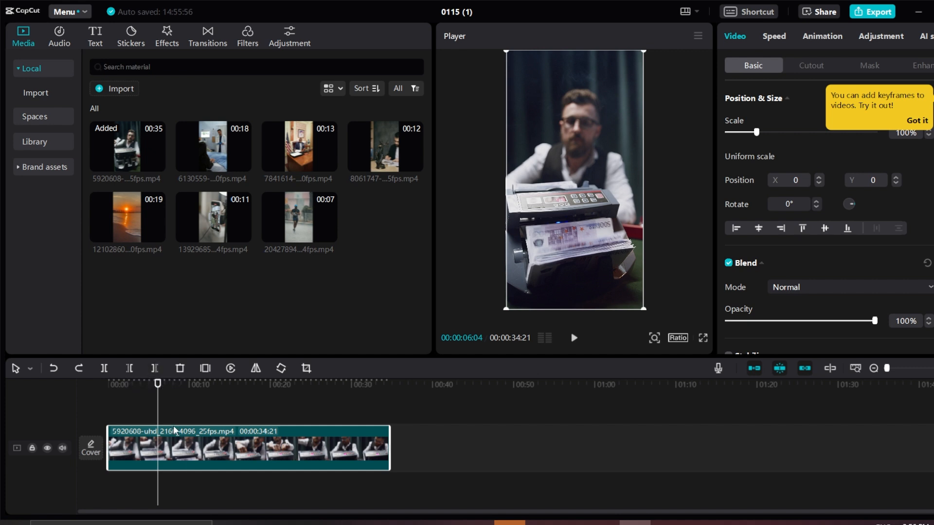
{"action": "left_click_drag", "start_coordinate": [158, 387], "coordinate": [154, 387]}
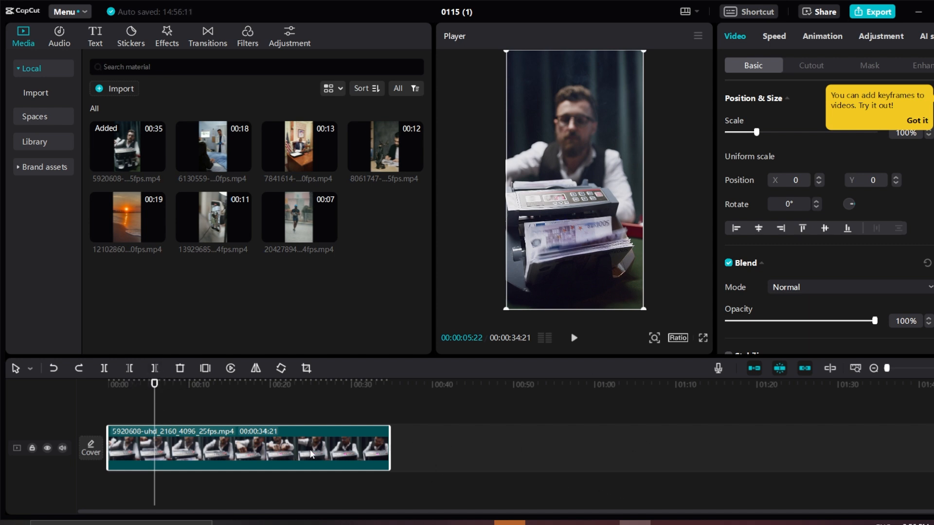
{"action": "left_click", "coordinate": [154, 368]}
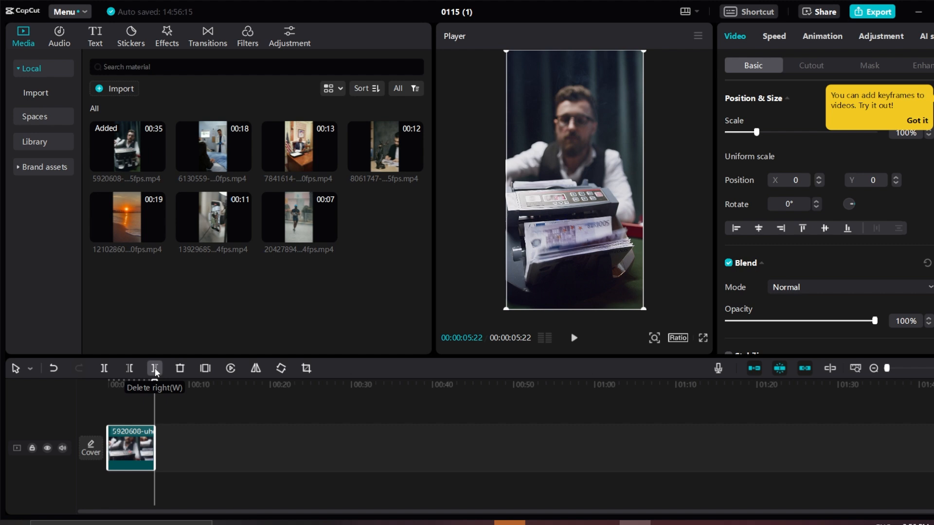
Undo the Delete right trim and remove the whole money-counting clip from the timeline
{"action": "key", "text": "ctrl+z"}
{"action": "left_click_drag", "start_coordinate": [151, 392], "coordinate": [143, 391]}
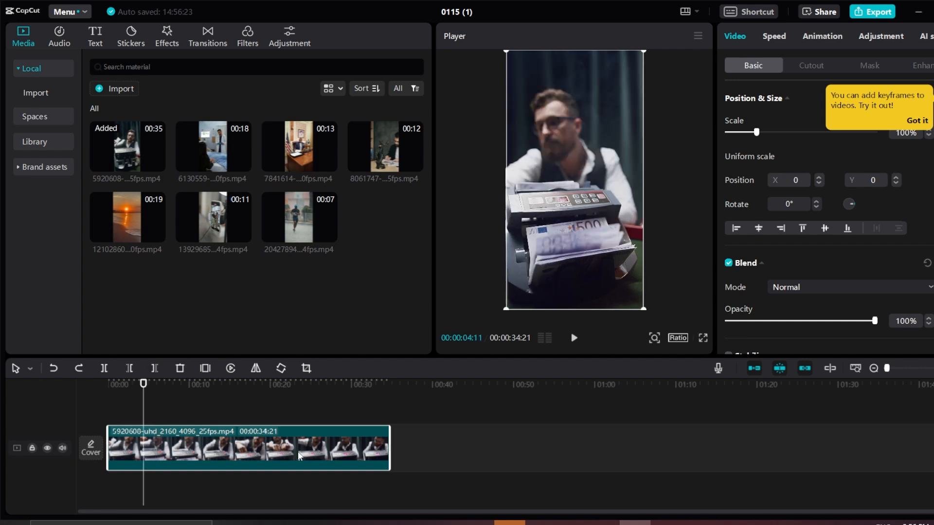
{"action": "key", "text": "Delete"}
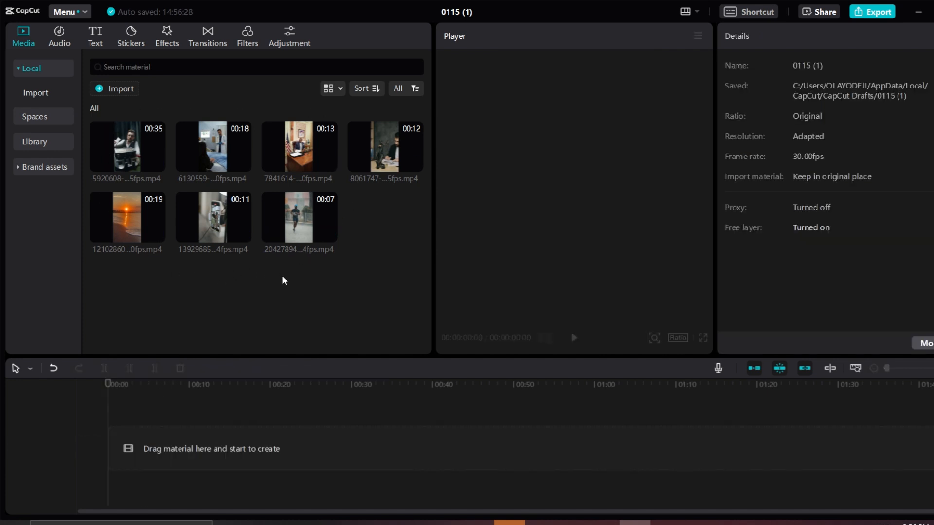
Trim the source range of money-counting clip 5920608 in the local media to end at 00:00:05:15 and add it to the timeline
{"action": "left_click", "coordinate": [97, 156]}
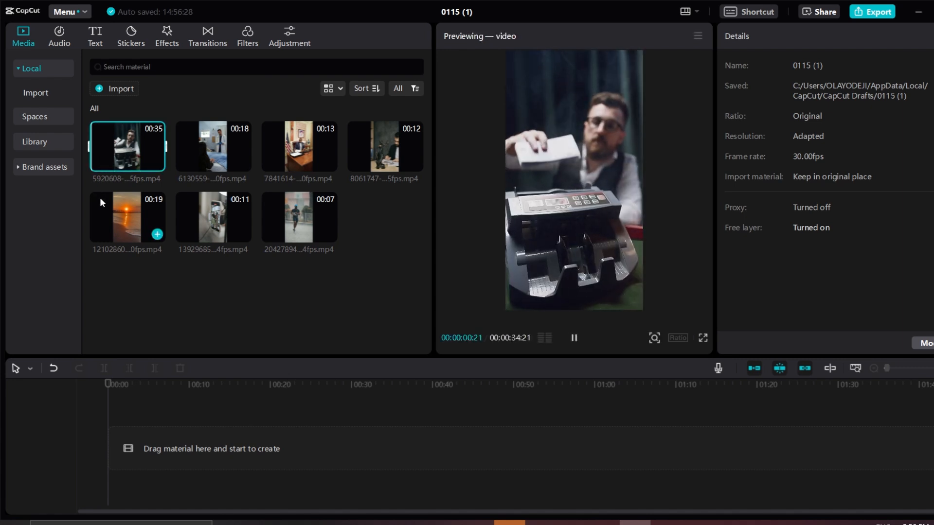
{"action": "left_click_drag", "start_coordinate": [117, 156], "coordinate": [114, 157]}
{"action": "left_click", "coordinate": [117, 155]}
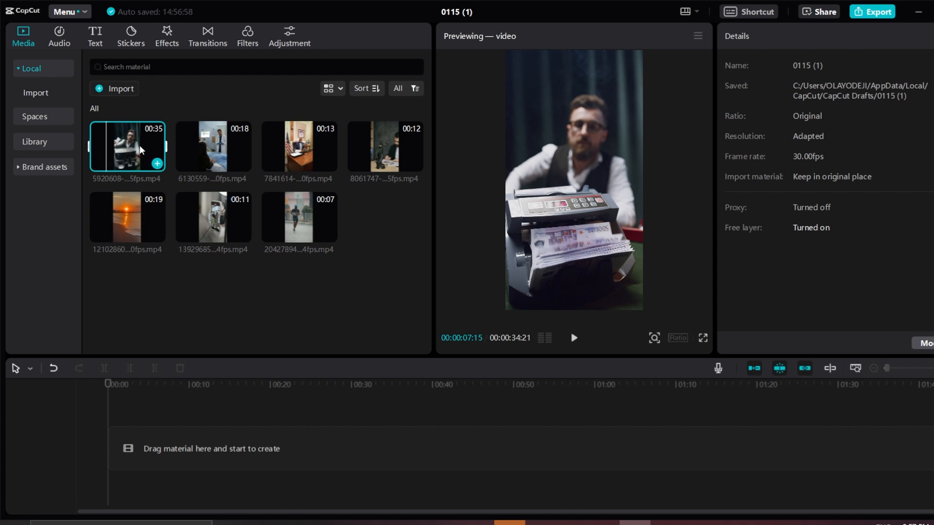
{"action": "left_click_drag", "start_coordinate": [165, 145], "coordinate": [108, 155]}
{"action": "left_click_drag", "start_coordinate": [107, 155], "coordinate": [115, 157]}
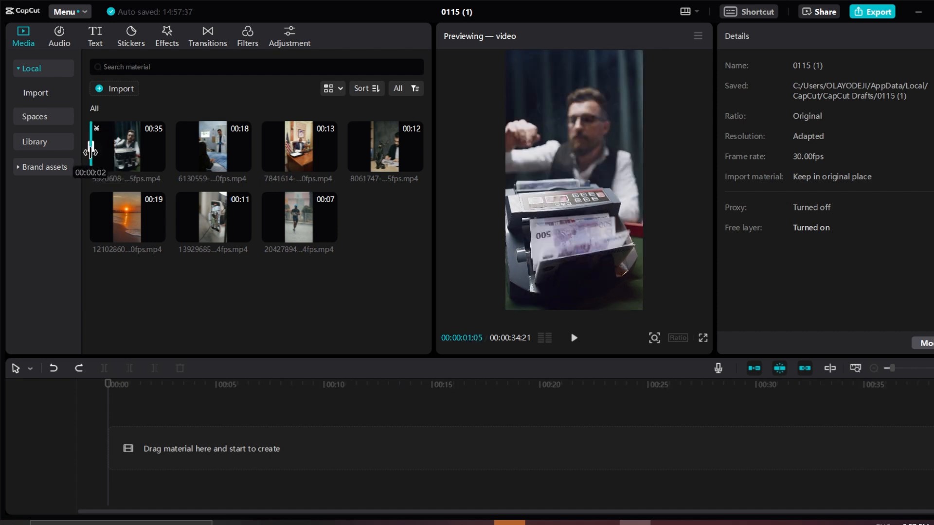
{"action": "left_click_drag", "start_coordinate": [90, 152], "coordinate": [103, 156]}
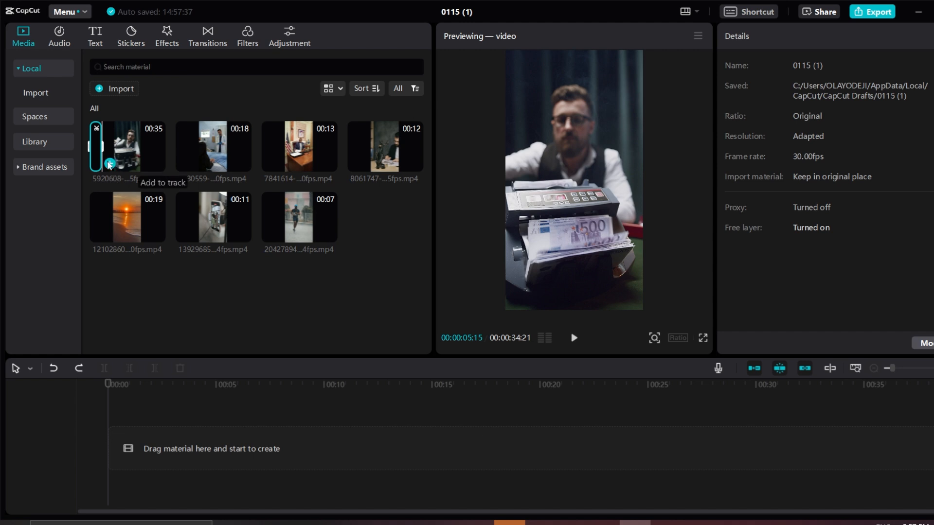
{"action": "left_click", "coordinate": [110, 163]}
{"action": "key", "text": "space"}
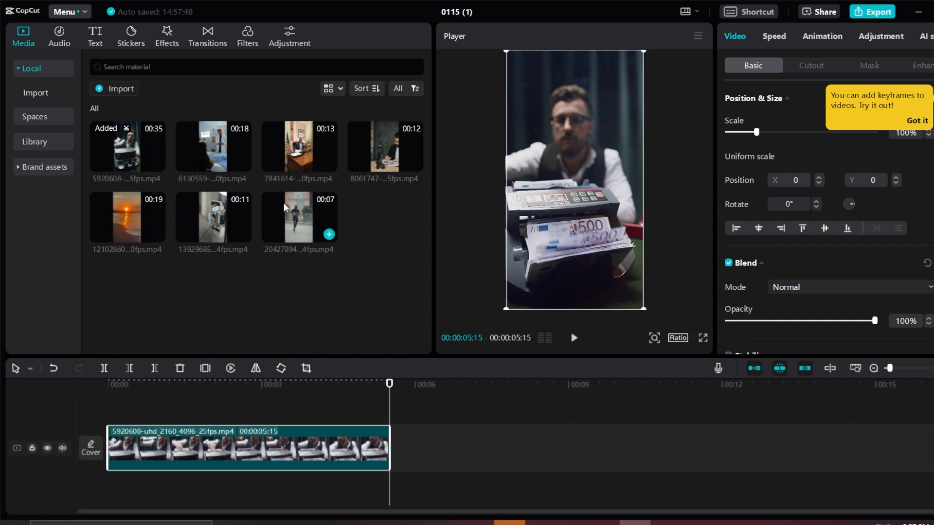
Limit hospital clip 6130559 to a six-second source range, add it after the money-counting clip, and undo the addition
{"action": "left_click", "coordinate": [187, 162]}
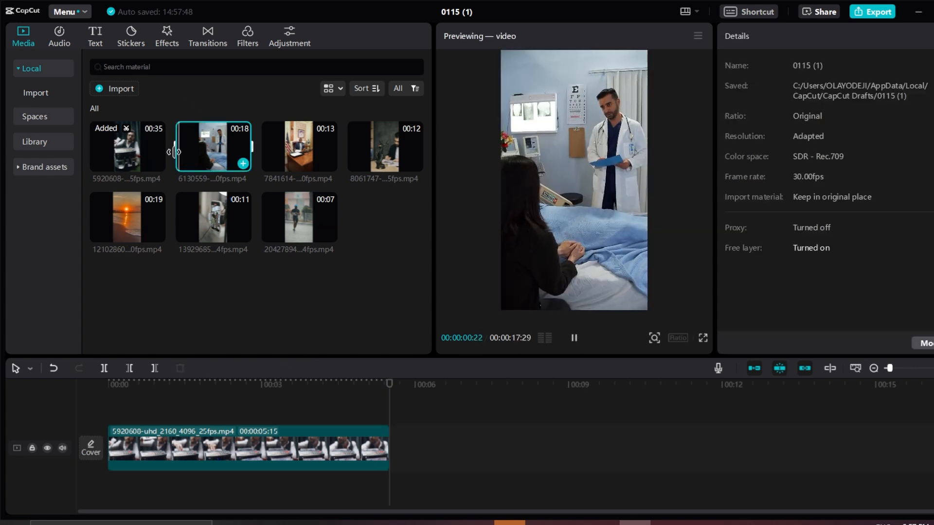
{"action": "left_click_drag", "start_coordinate": [177, 146], "coordinate": [225, 156]}
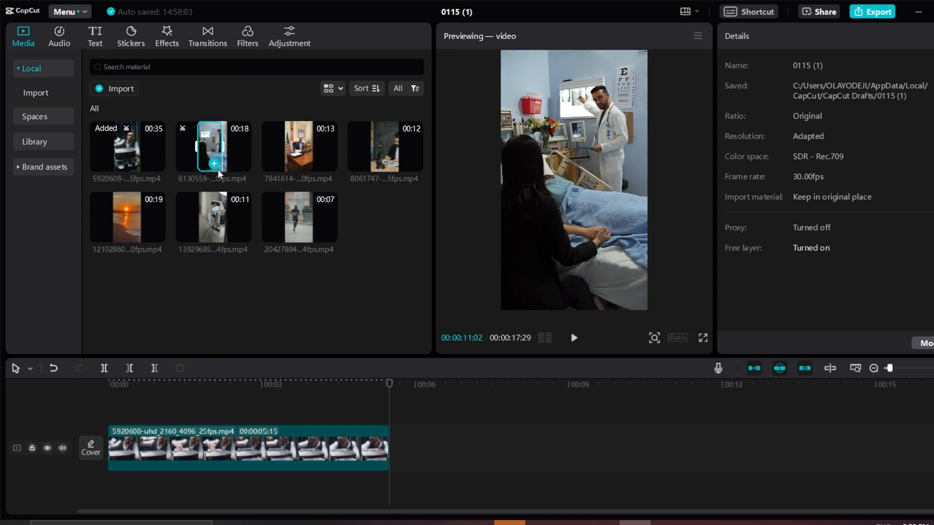
{"action": "left_click", "coordinate": [242, 161]}
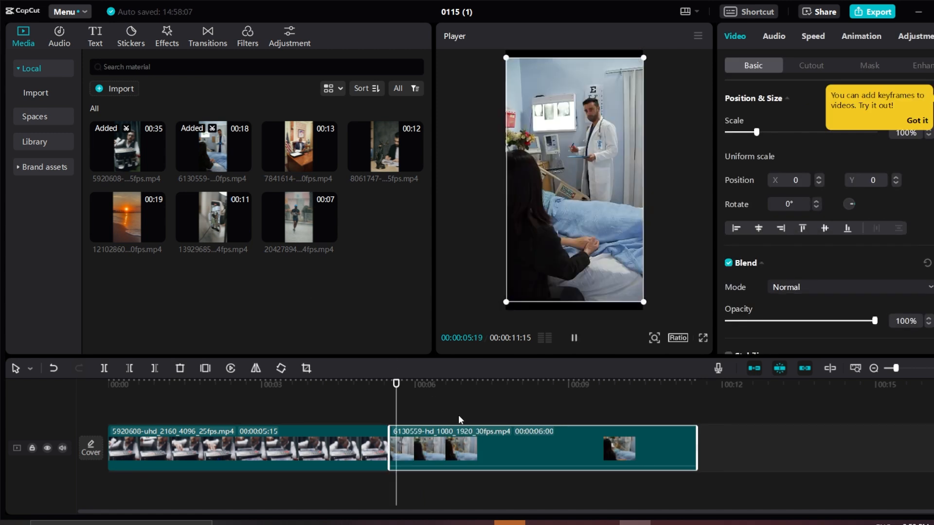
{"action": "key", "text": "ctrl+z"}
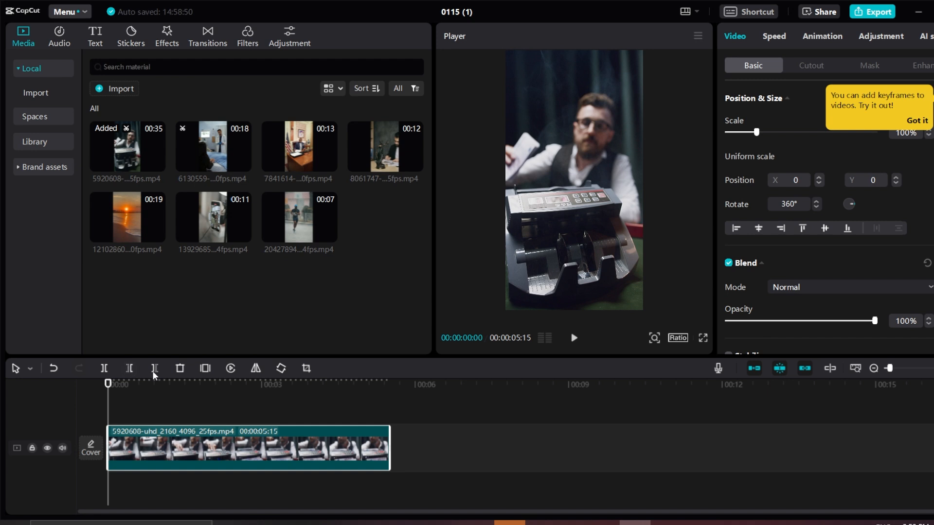
Split the money-counting clip on the timeline at 00:00:02:01 and at 00:00:03:08
{"action": "left_click", "coordinate": [398, 428]}
{"action": "left_click", "coordinate": [155, 450]}
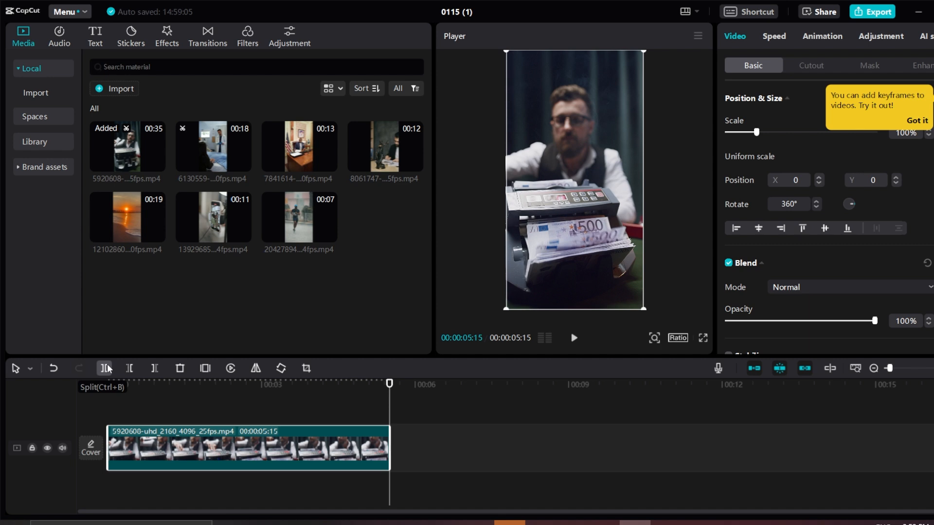
{"action": "left_click", "coordinate": [212, 387]}
{"action": "left_click", "coordinate": [105, 368]}
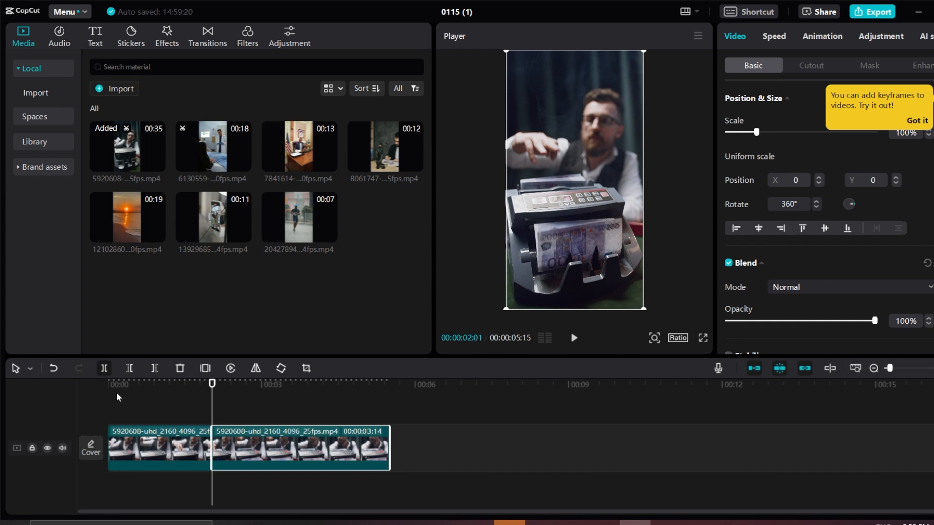
{"action": "left_click", "coordinate": [275, 385]}
{"action": "left_click", "coordinate": [102, 371]}
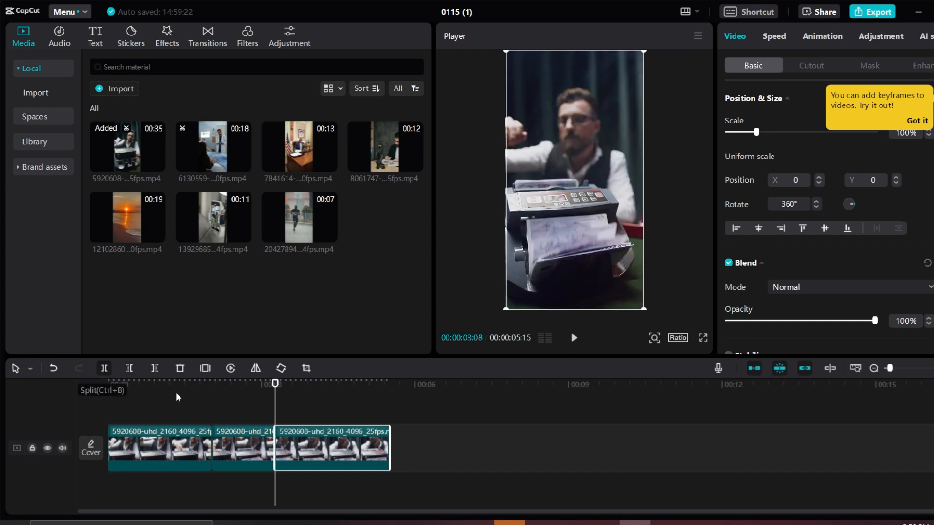
Split the first piece of the money-counting clip at 00:00:01:01 and select the first three pieces one by one
{"action": "left_click_drag", "start_coordinate": [274, 385], "coordinate": [196, 387]}
{"action": "left_click", "coordinate": [161, 387]}
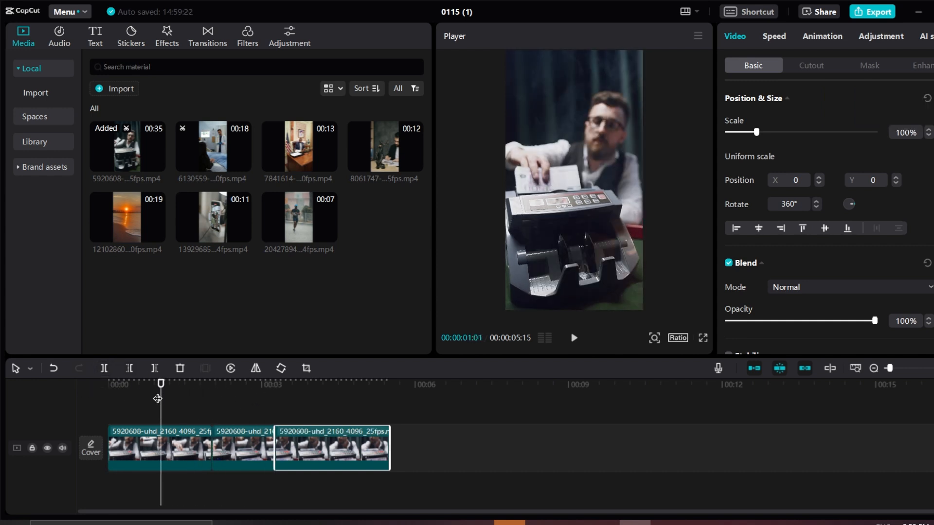
{"action": "left_click", "coordinate": [104, 368]}
{"action": "left_click", "coordinate": [144, 455]}
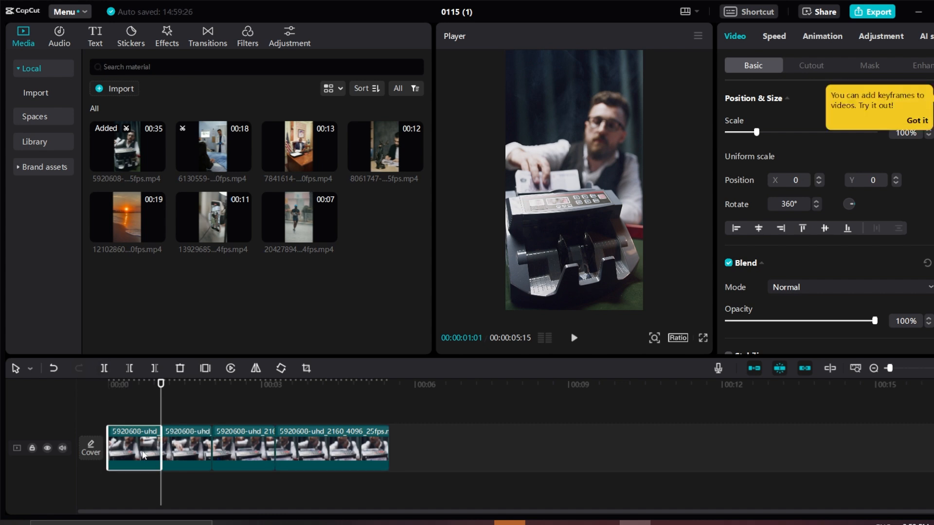
{"action": "left_click", "coordinate": [183, 449]}
{"action": "left_click", "coordinate": [242, 445]}
Undo the three splits in the money-counting clip
{"action": "key", "text": "ctrl+z"}
{"action": "key", "text": "ctrl+z"}
{"action": "key", "text": "ctrl+z"}
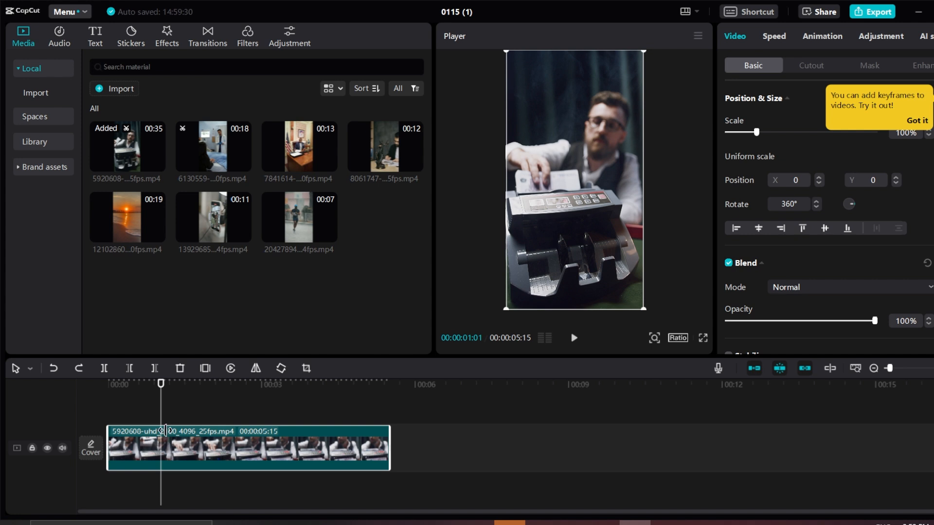
Try a split at 00:00:02:19 in the money-counting clip, undo it, and remove the part before that point with Delete left
{"action": "left_click_drag", "start_coordinate": [165, 382], "coordinate": [234, 389]}
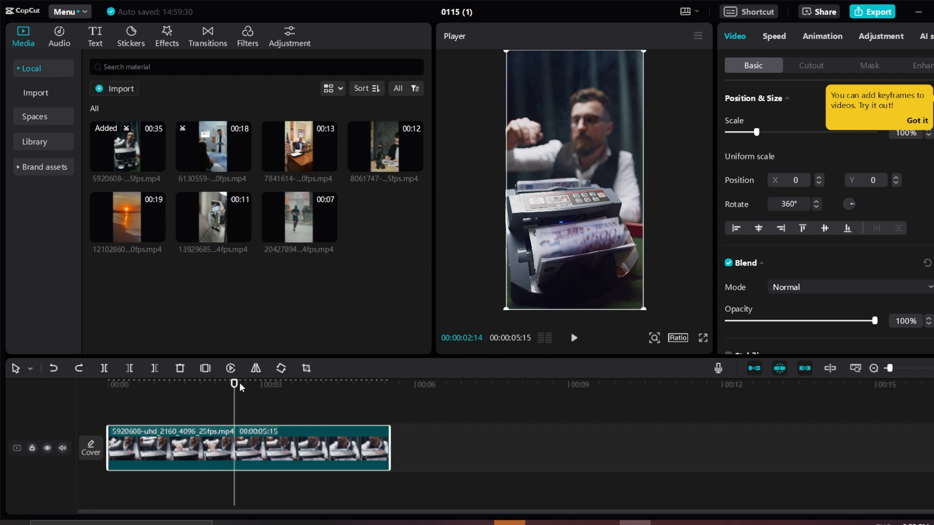
{"action": "left_click_drag", "start_coordinate": [237, 390], "coordinate": [232, 389]}
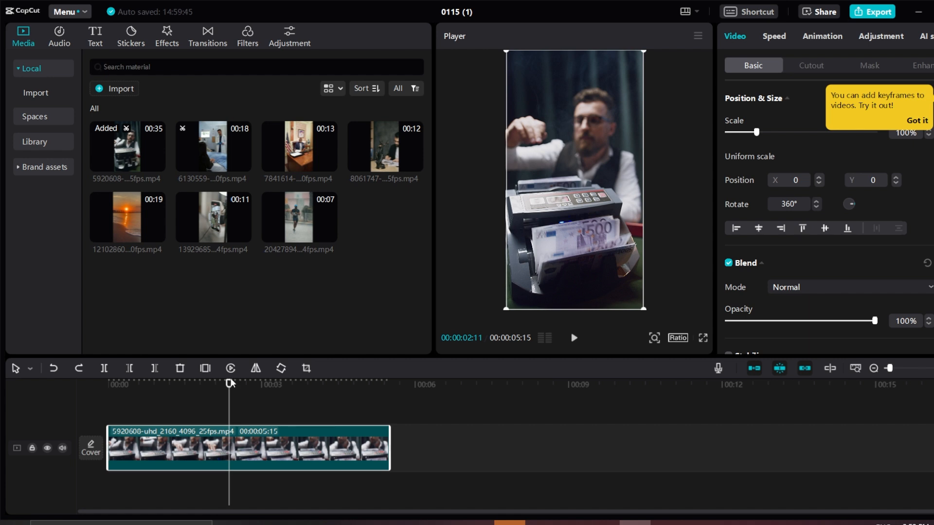
{"action": "left_click_drag", "start_coordinate": [228, 391], "coordinate": [243, 390]}
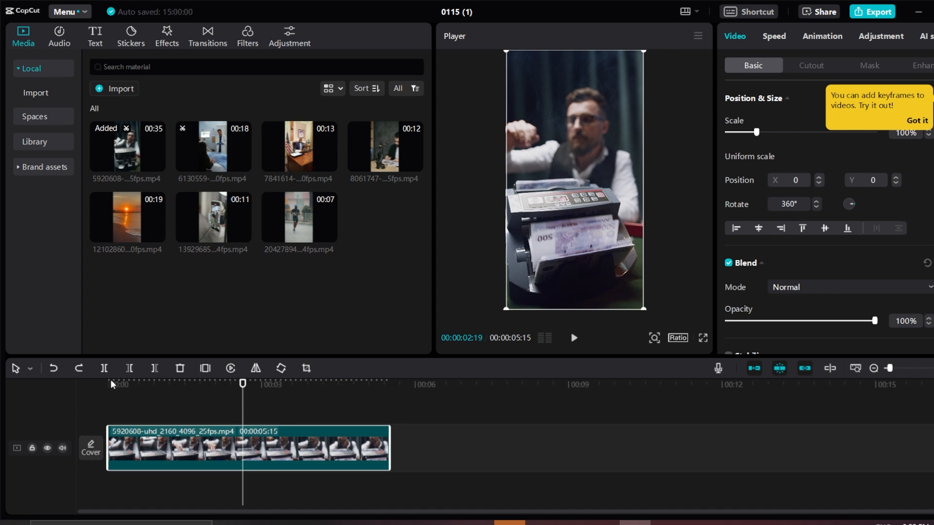
{"action": "left_click", "coordinate": [105, 368]}
{"action": "left_click", "coordinate": [194, 466]}
{"action": "key", "text": "ctrl+z"}
{"action": "left_click", "coordinate": [130, 370]}
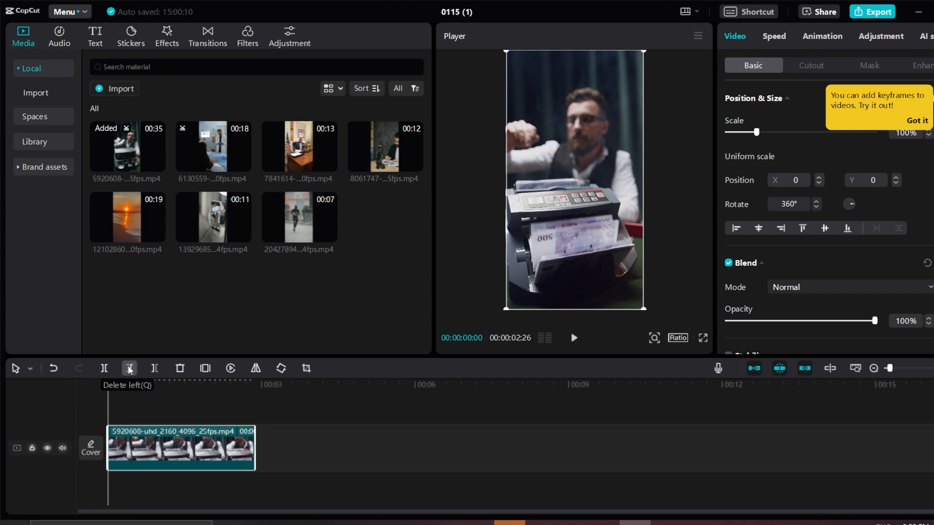
Undo the Delete left trim, and try Delete right at 00:00:02:06 on the money-counting clip, undoing it as well
{"action": "key", "text": "ctrl+z"}
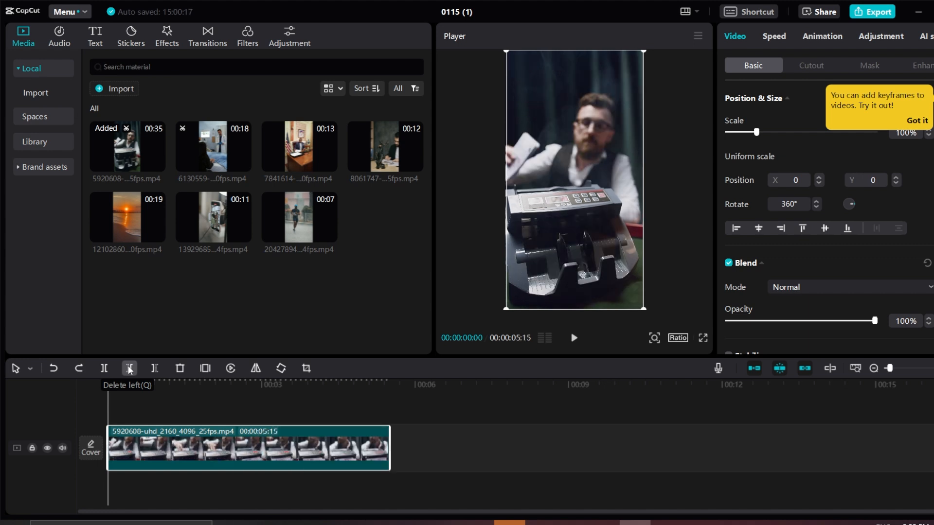
{"action": "left_click", "coordinate": [221, 386]}
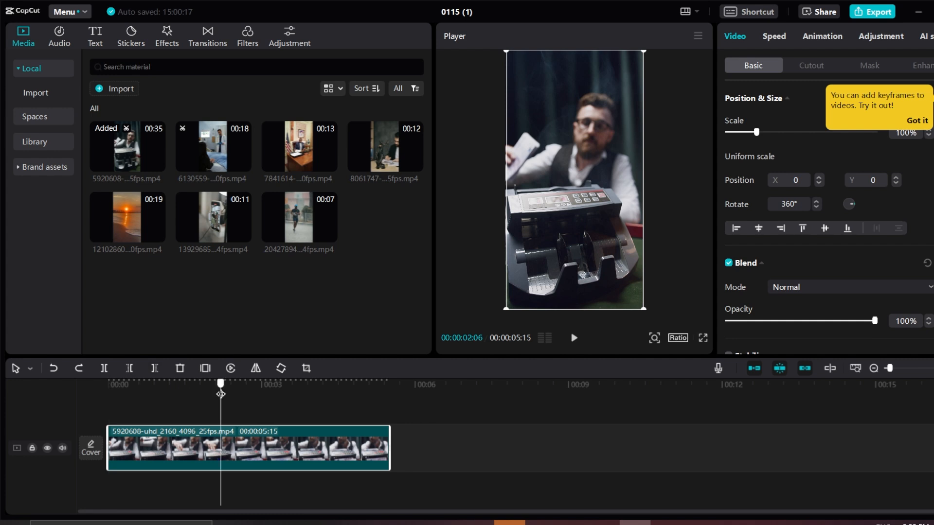
{"action": "left_click", "coordinate": [154, 369]}
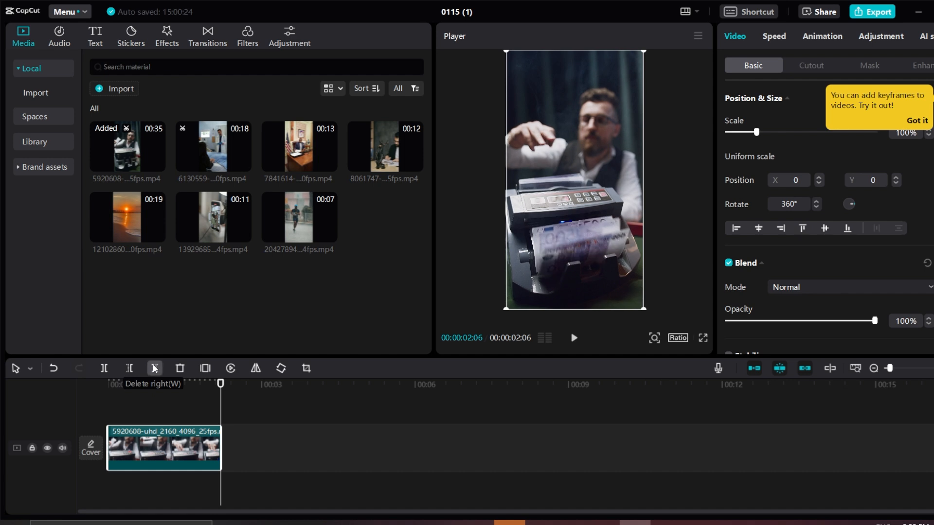
{"action": "key", "text": "ctrl+z"}
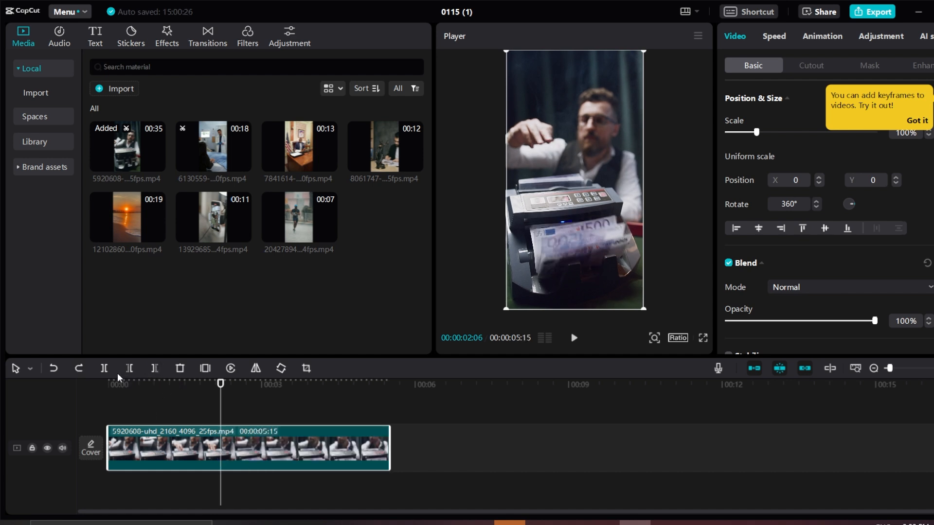
{"action": "key", "text": "ctrl+shift+z"}
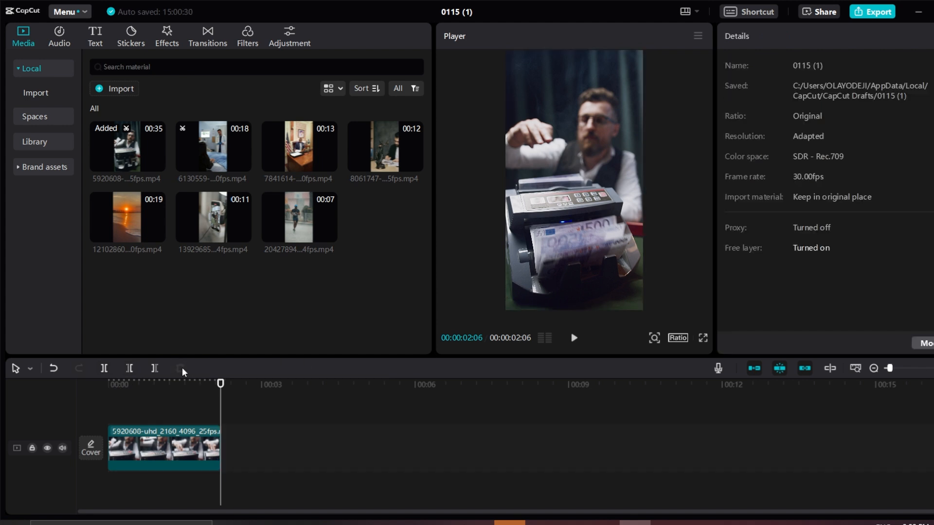
{"action": "key", "text": "ctrl+z"}
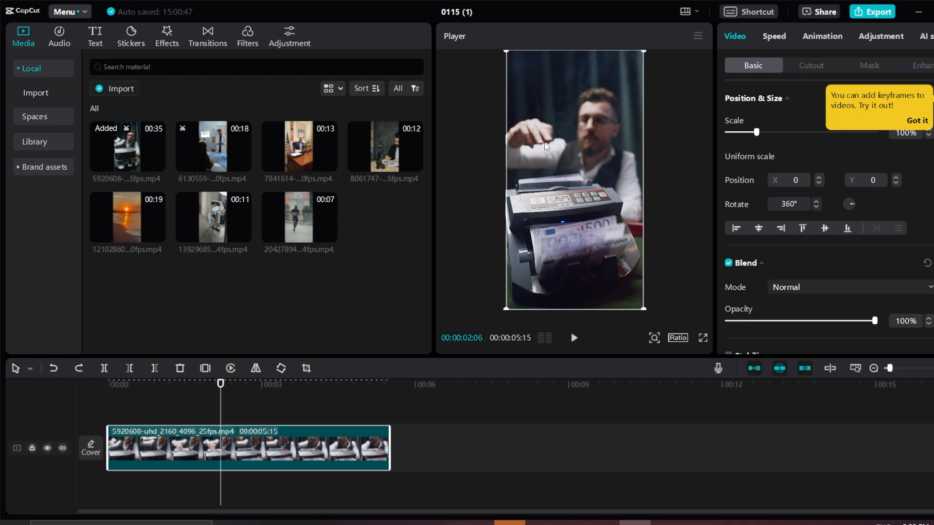
Insert a freeze frame at 00:00:02:06 in the money-counting clip, play through it, and undo the freeze
{"action": "left_click", "coordinate": [206, 368]}
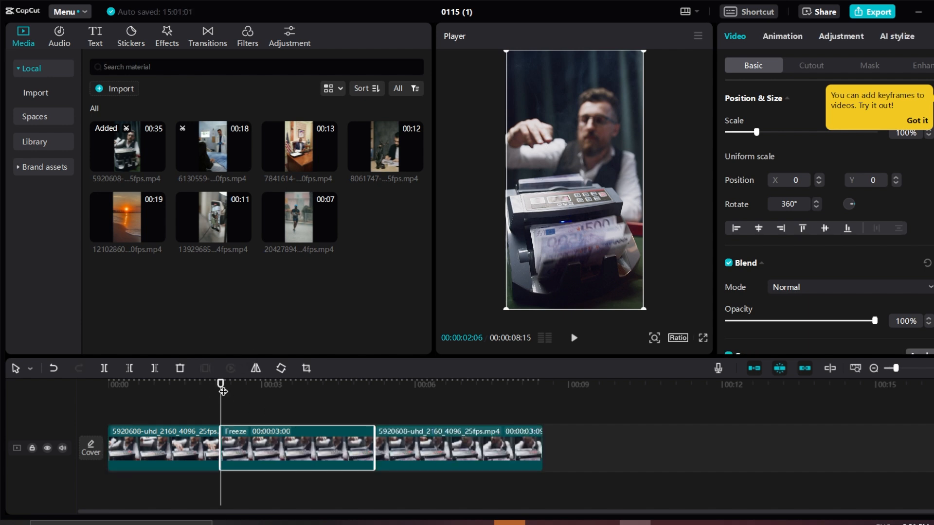
{"action": "left_click_drag", "start_coordinate": [221, 384], "coordinate": [209, 412]}
{"action": "key", "text": "space"}
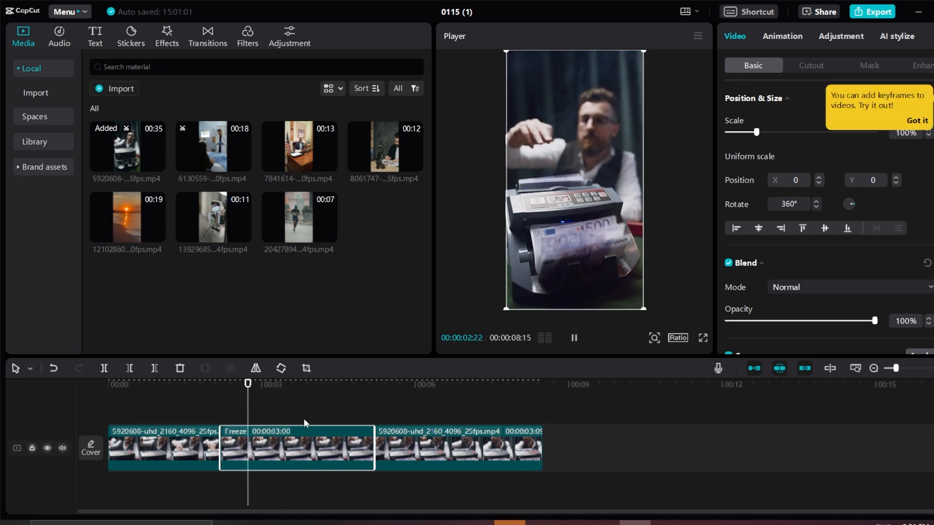
{"action": "left_click", "coordinate": [193, 384]}
{"action": "key", "text": "space"}
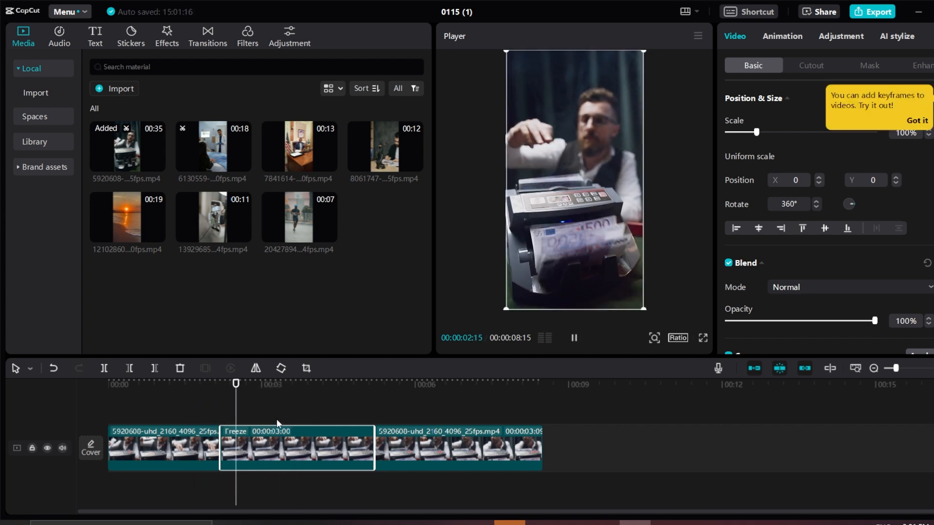
{"action": "key", "text": "ctrl+z"}
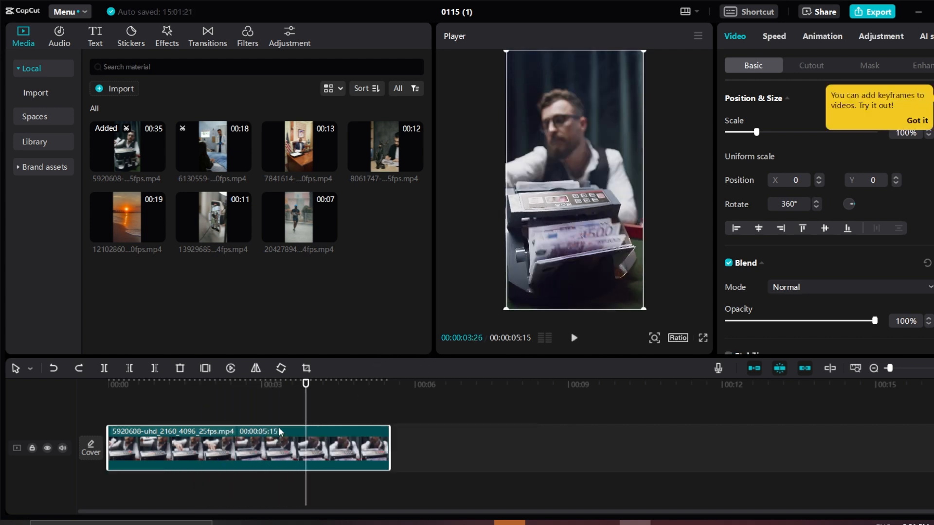
Reverse the money-counting clip, play it to compare with the original direction, and undo the reversal
{"action": "left_click", "coordinate": [232, 386]}
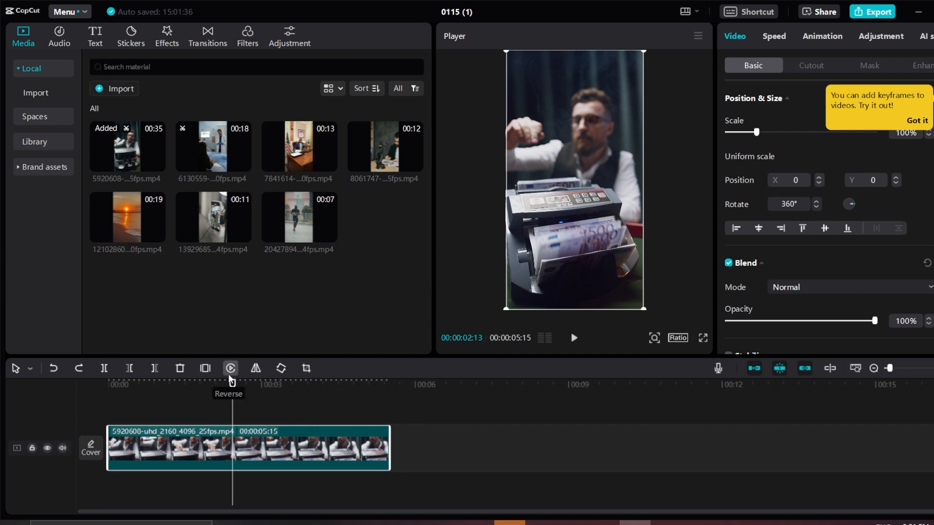
{"action": "key", "text": "space"}
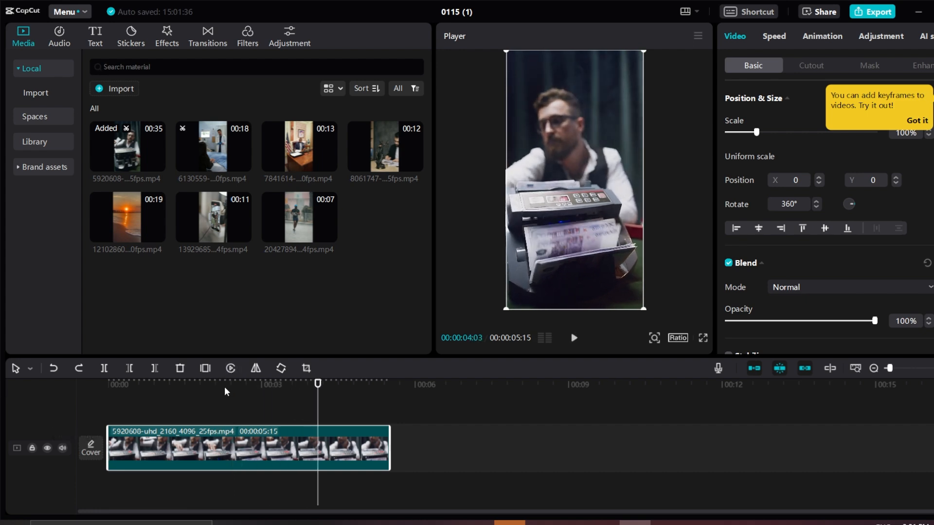
{"action": "left_click", "coordinate": [230, 368]}
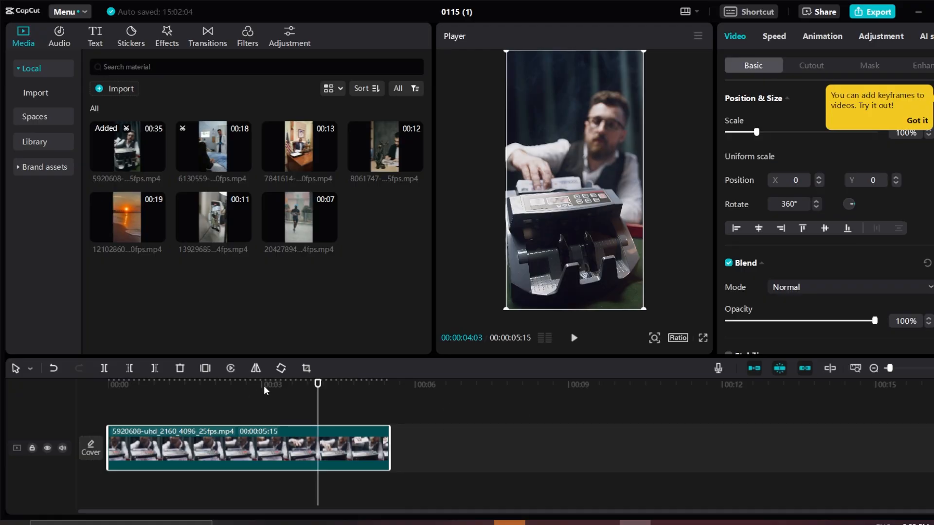
{"action": "left_click", "coordinate": [243, 383]}
{"action": "key", "text": "space"}
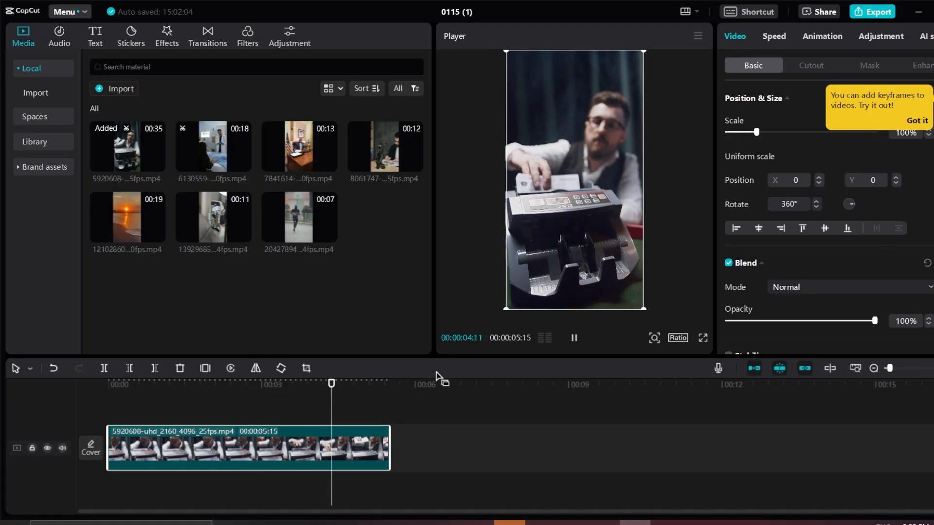
{"action": "key", "text": "space"}
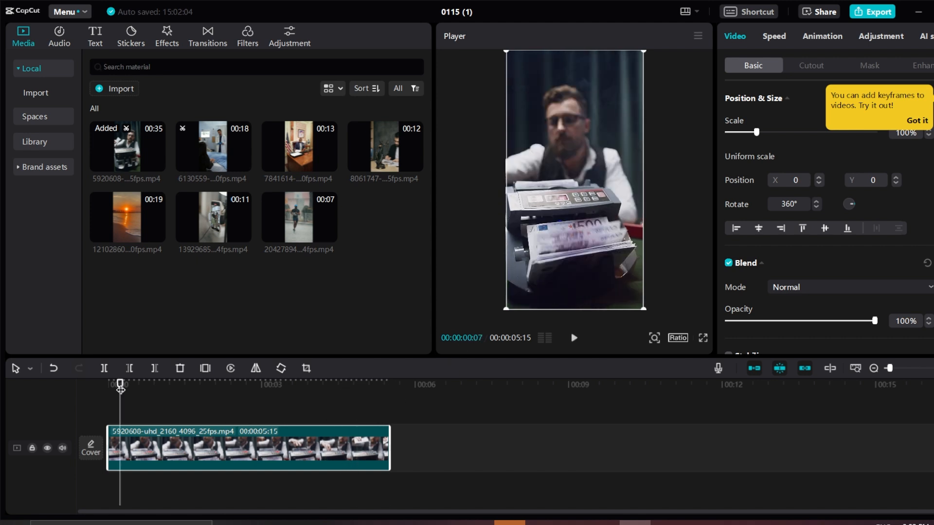
{"action": "key", "text": "space"}
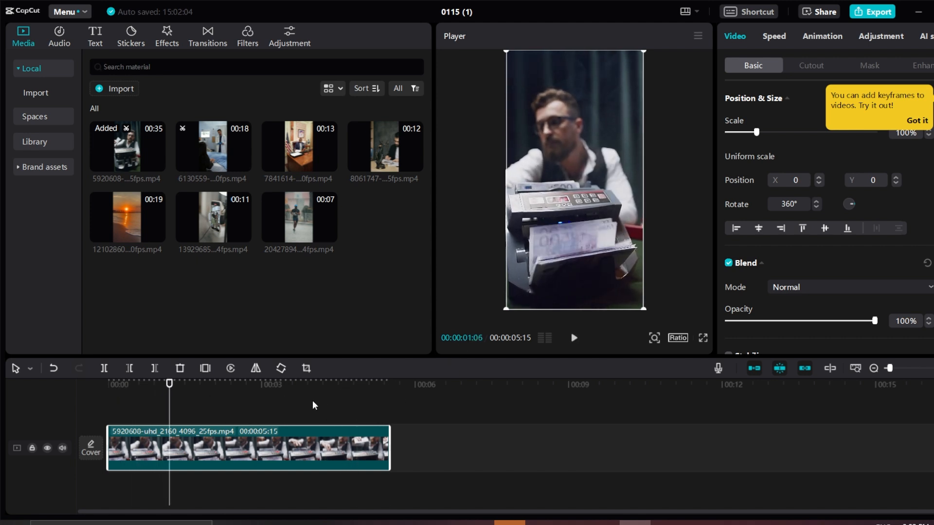
{"action": "key", "text": "space"}
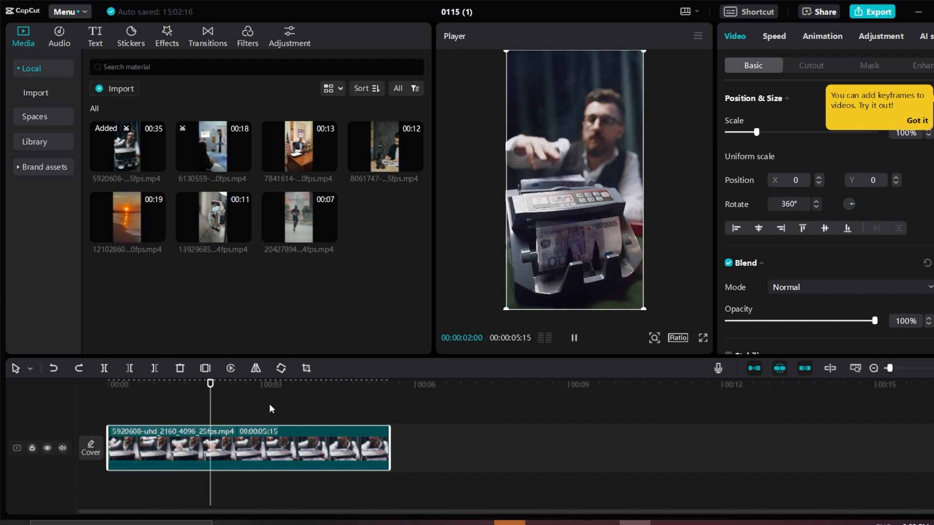
{"action": "key", "text": "space"}
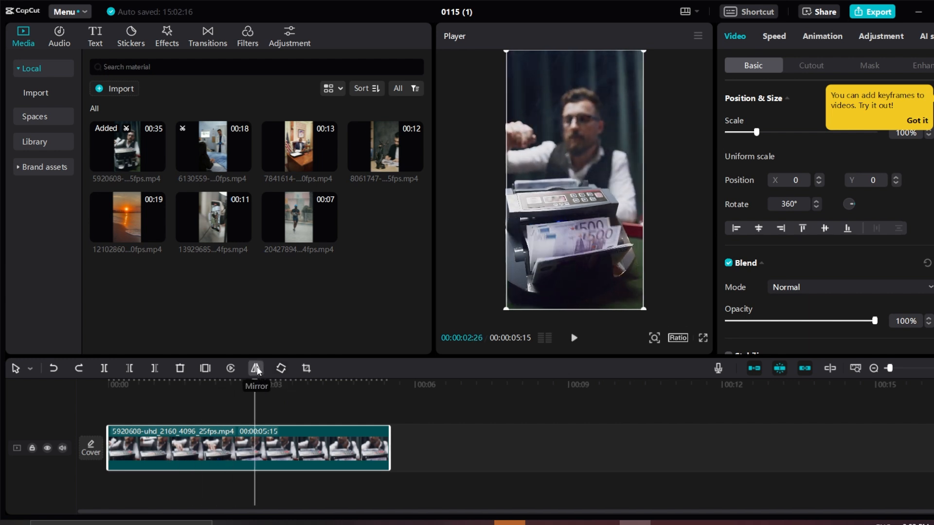
Mirror the money-counting clip back and forth, play the mirrored version, and return it to its original orientation
{"action": "left_click", "coordinate": [256, 369]}
{"action": "left_click", "coordinate": [256, 370]}
{"action": "left_click", "coordinate": [256, 369]}
{"action": "left_click", "coordinate": [256, 369]}
{"action": "left_click", "coordinate": [257, 369]}
{"action": "left_click", "coordinate": [256, 369]}
{"action": "left_click", "coordinate": [257, 369]}
{"action": "key", "text": "space"}
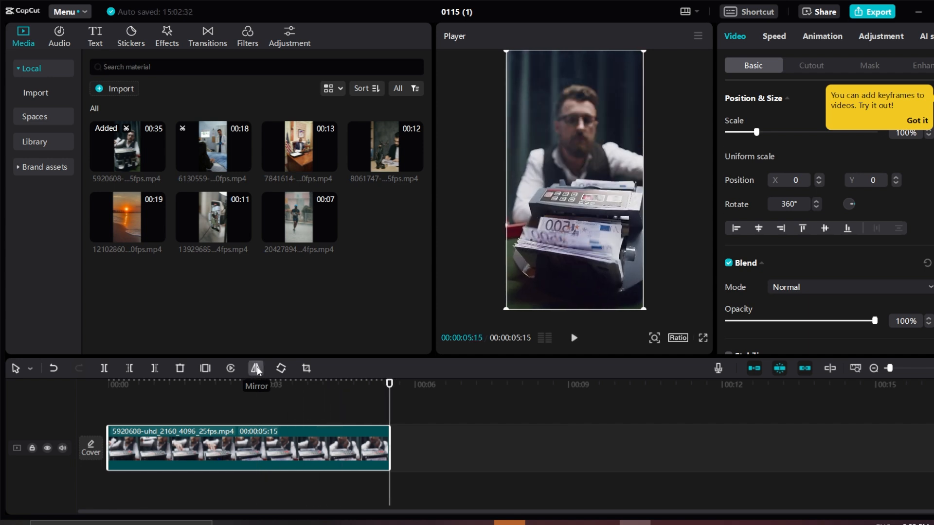
{"action": "key", "text": "space"}
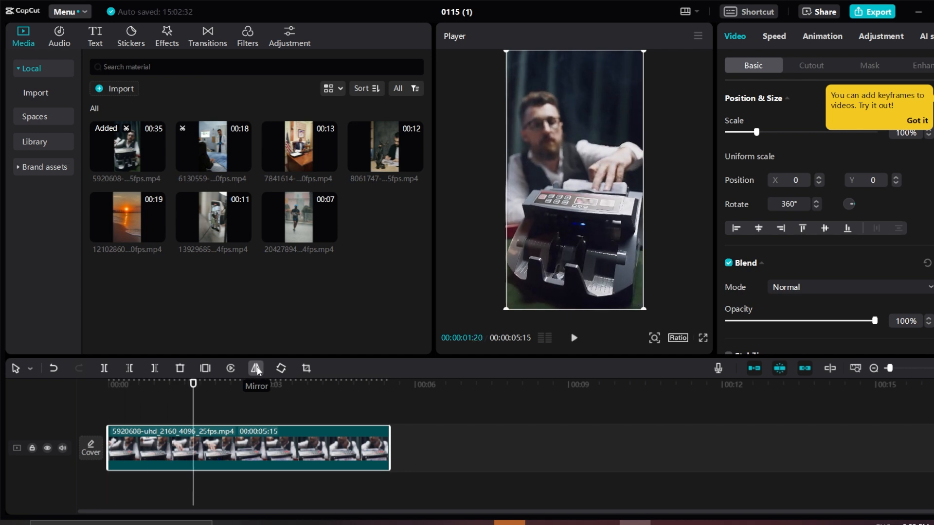
{"action": "left_click", "coordinate": [256, 369]}
{"action": "left_click", "coordinate": [256, 369]}
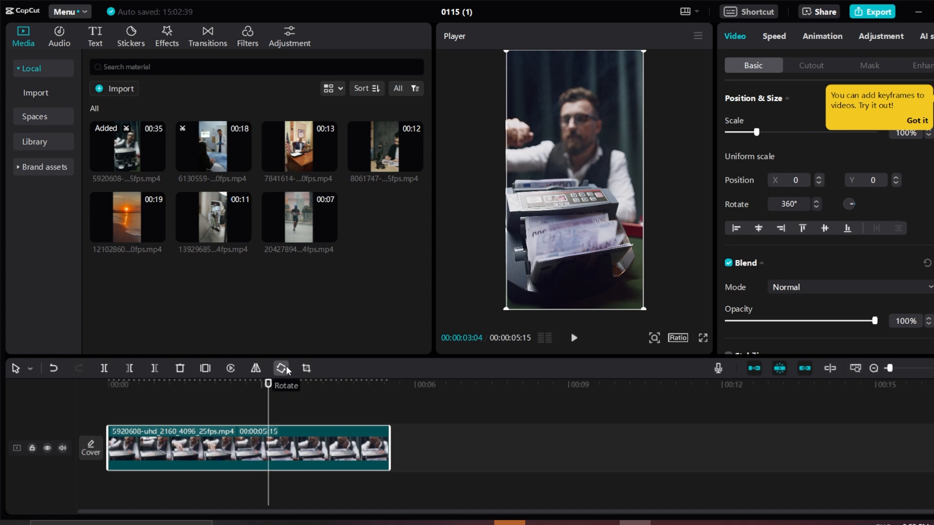
Rotate the money-counting clip through a full turn in 90° steps to a rotation value of 720°
{"action": "left_click", "coordinate": [287, 371]}
{"action": "left_click", "coordinate": [286, 371]}
{"action": "left_click", "coordinate": [287, 371]}
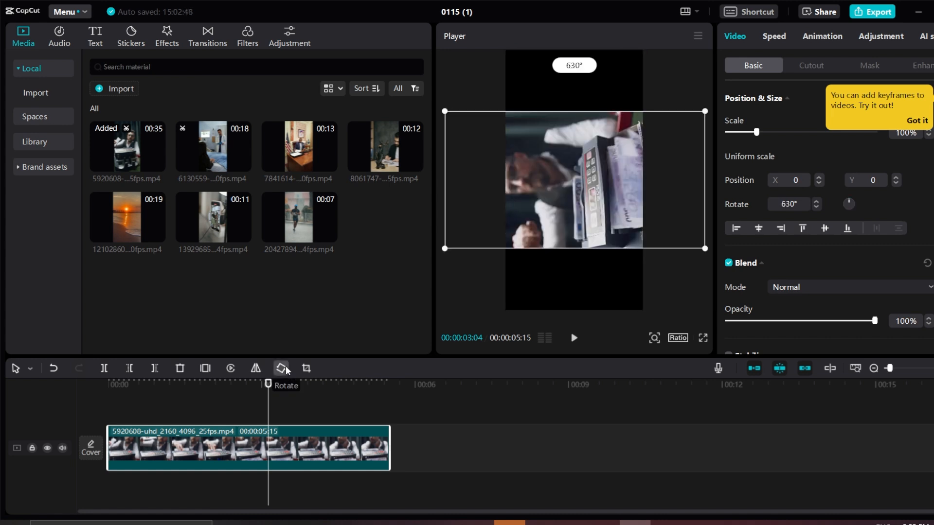
{"action": "left_click", "coordinate": [287, 371]}
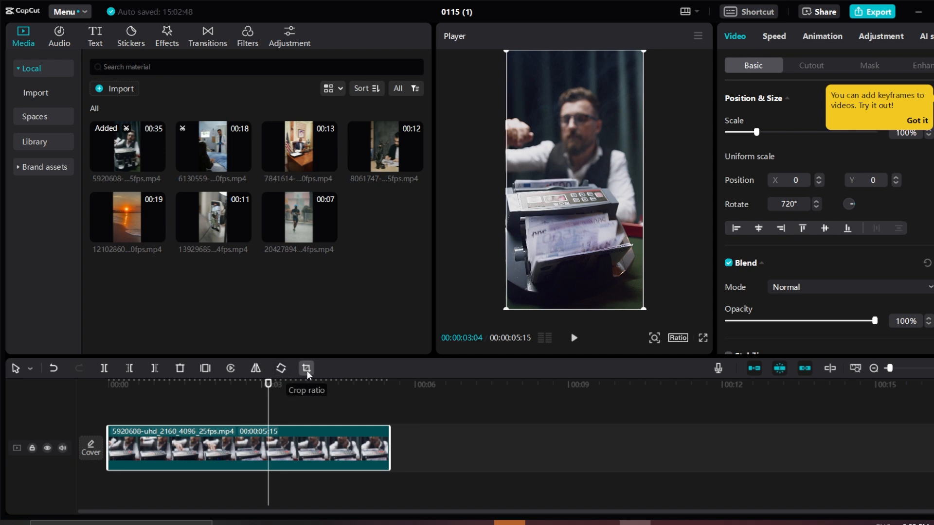
Crop the money-counting clip with the Free ratio to a band across its middle, apply it, and undo the crop
{"action": "left_click", "coordinate": [306, 368]}
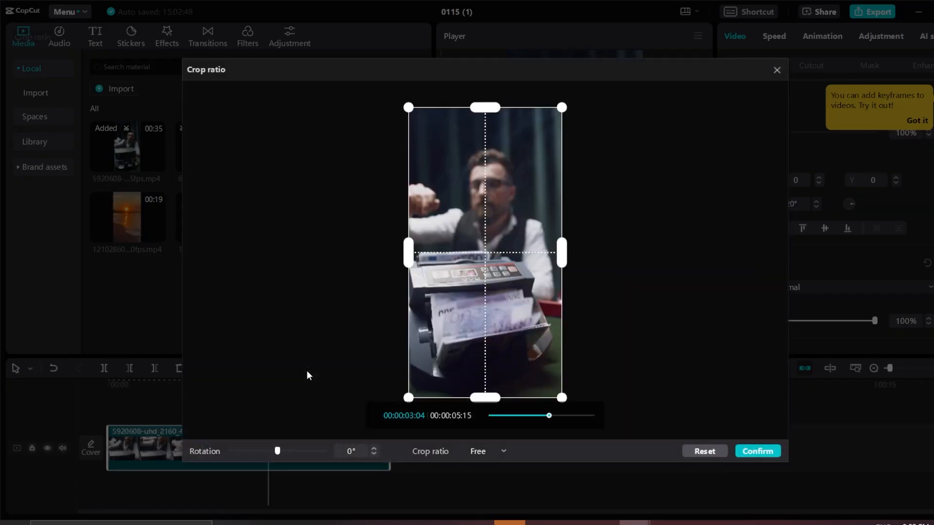
{"action": "left_click_drag", "start_coordinate": [483, 397], "coordinate": [485, 325]}
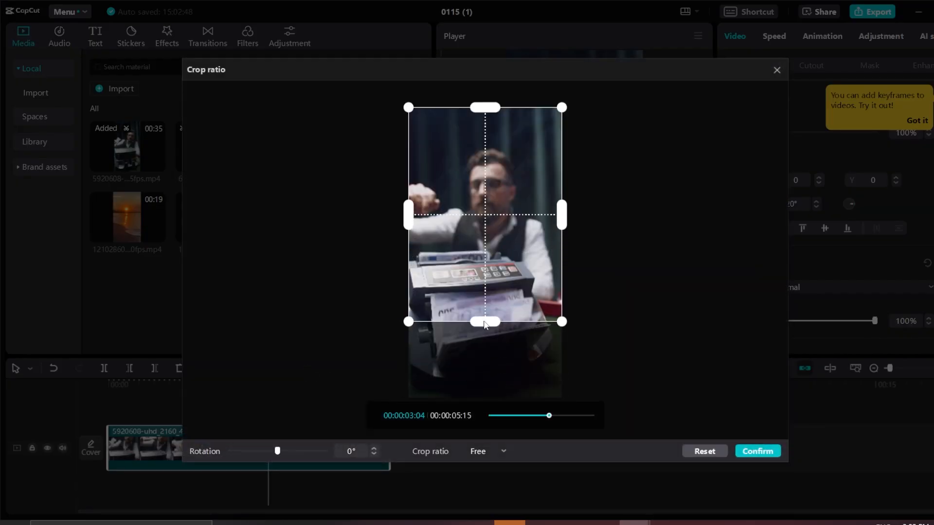
{"action": "left_click_drag", "start_coordinate": [485, 108], "coordinate": [489, 191]}
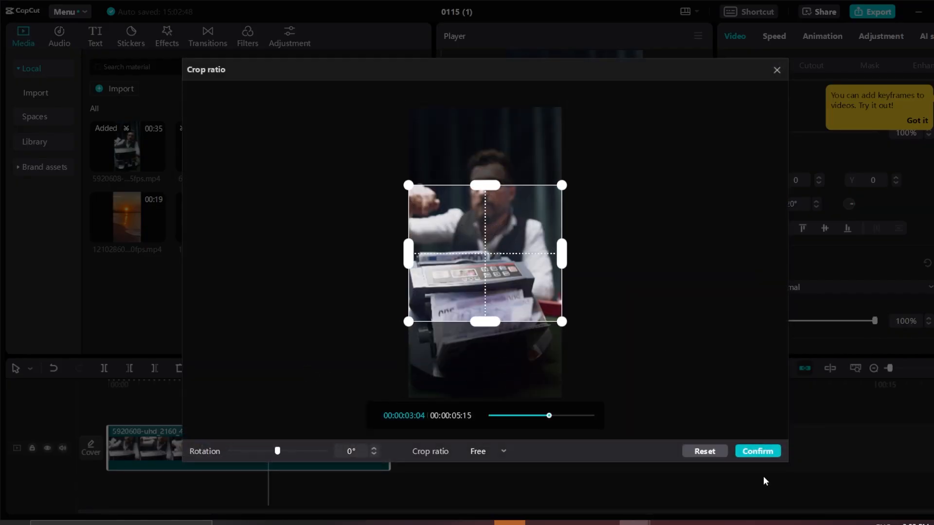
{"action": "left_click", "coordinate": [756, 452]}
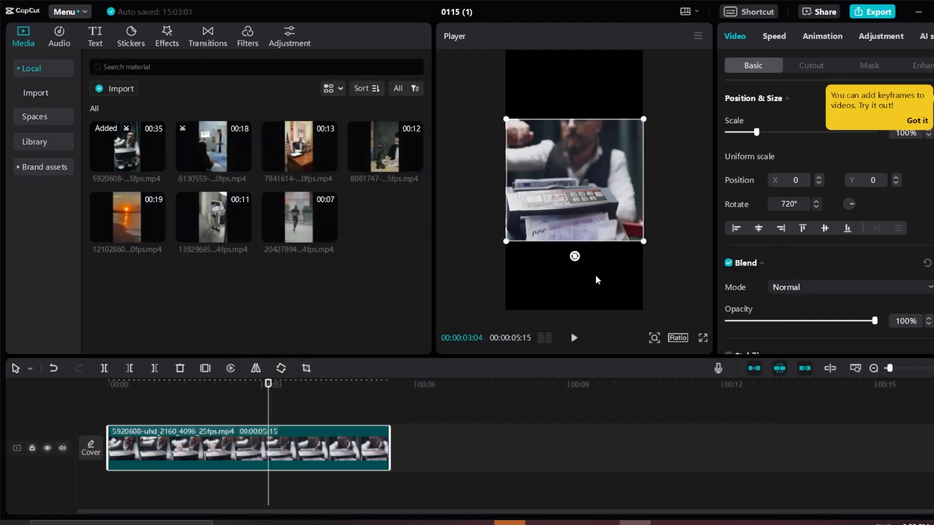
{"action": "key", "text": "ctrl+z"}
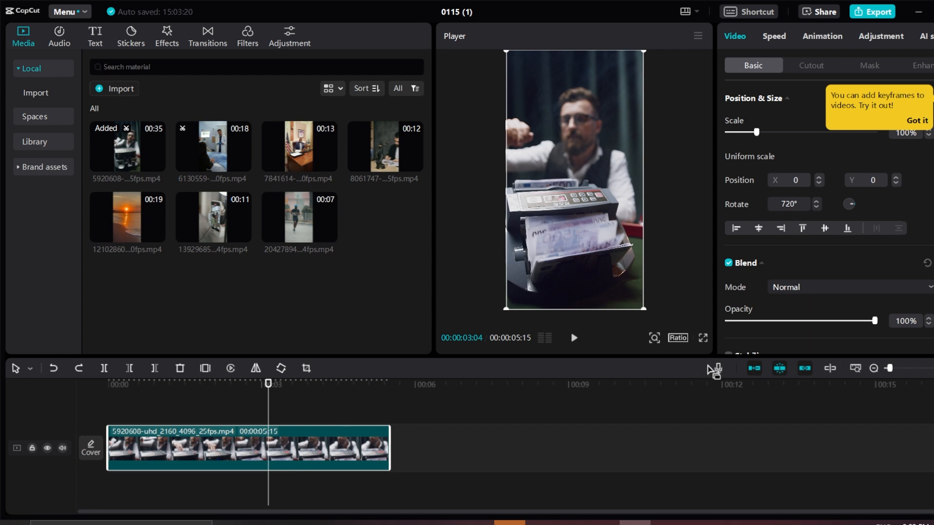
Open the voice recording settings to review the input device, volume, echo reduction and mute options, and close them
{"action": "left_click", "coordinate": [718, 368]}
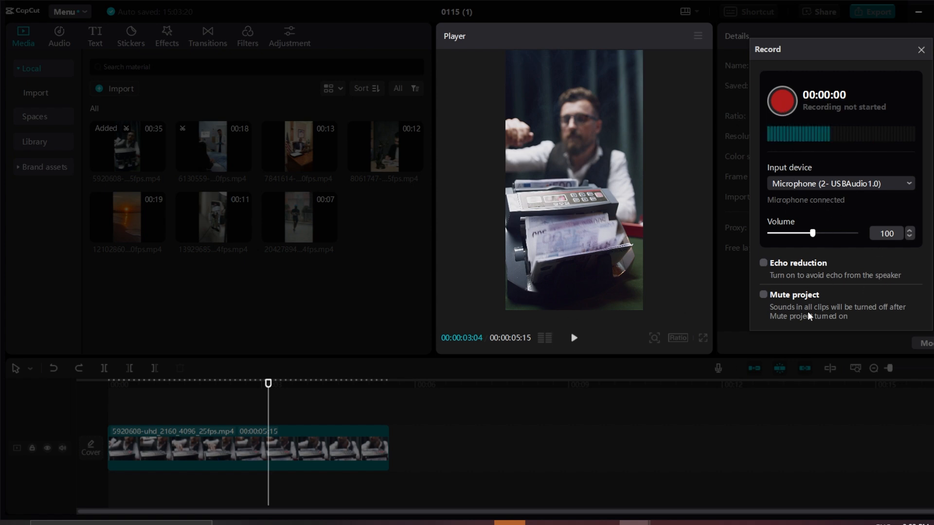
{"action": "left_click", "coordinate": [920, 50]}
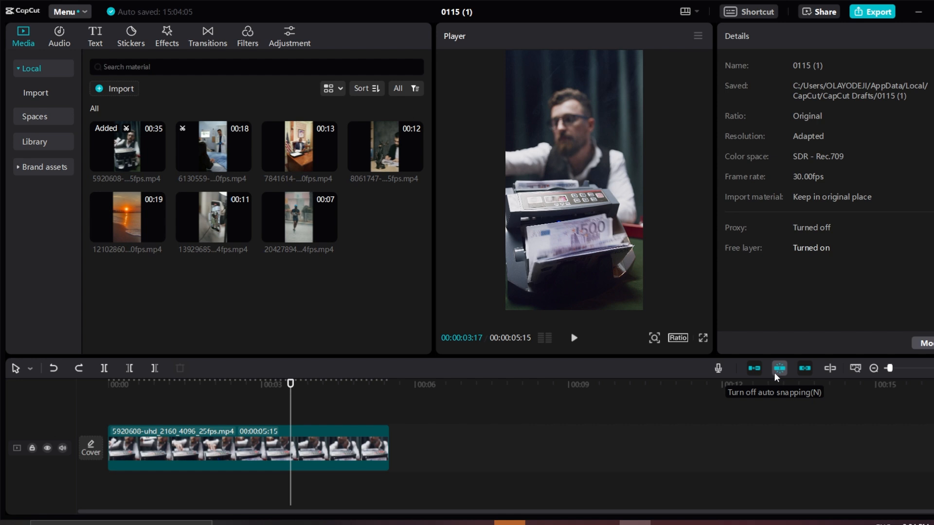
Place the 20427894 running clip on a track above the money-counting clip, aligned to its end, and test auto snapping with it
{"action": "left_click_drag", "start_coordinate": [299, 218], "coordinate": [412, 431]}
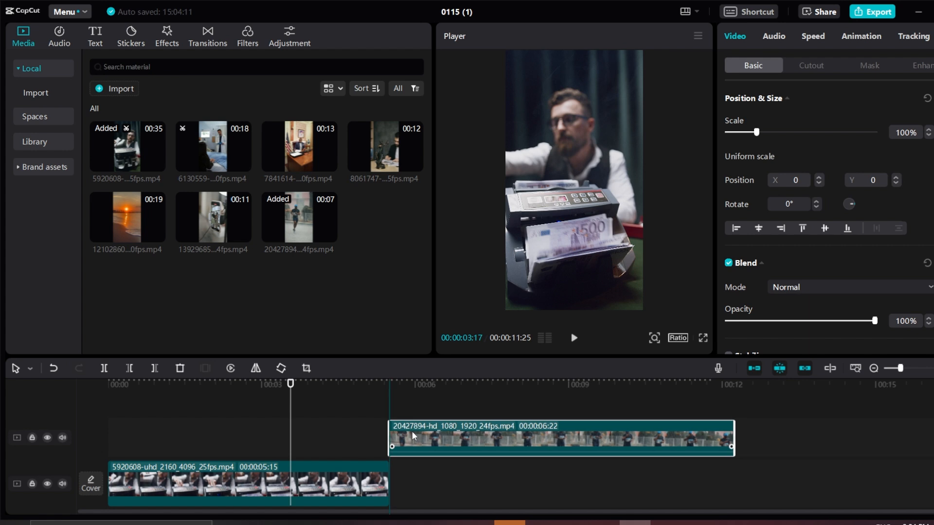
{"action": "left_click_drag", "start_coordinate": [407, 431], "coordinate": [407, 431]}
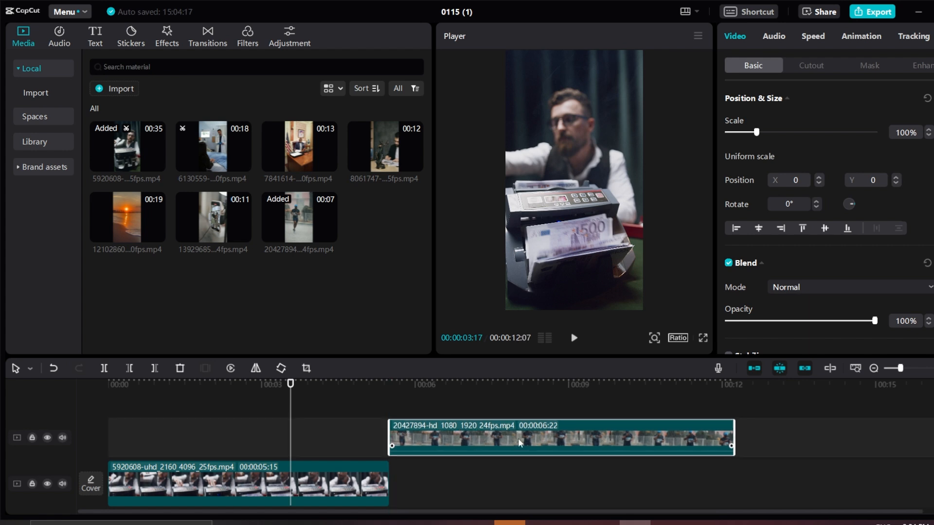
{"action": "left_click", "coordinate": [779, 368]}
{"action": "mouse_move", "coordinate": [468, 441]}
{"action": "left_mouse_down"}
{"action": "mouse_move", "coordinate": [480, 445]}
{"action": "mouse_move", "coordinate": [455, 442]}
{"action": "mouse_move", "coordinate": [476, 446]}
{"action": "mouse_move", "coordinate": [465, 445]}
{"action": "left_mouse_up"}
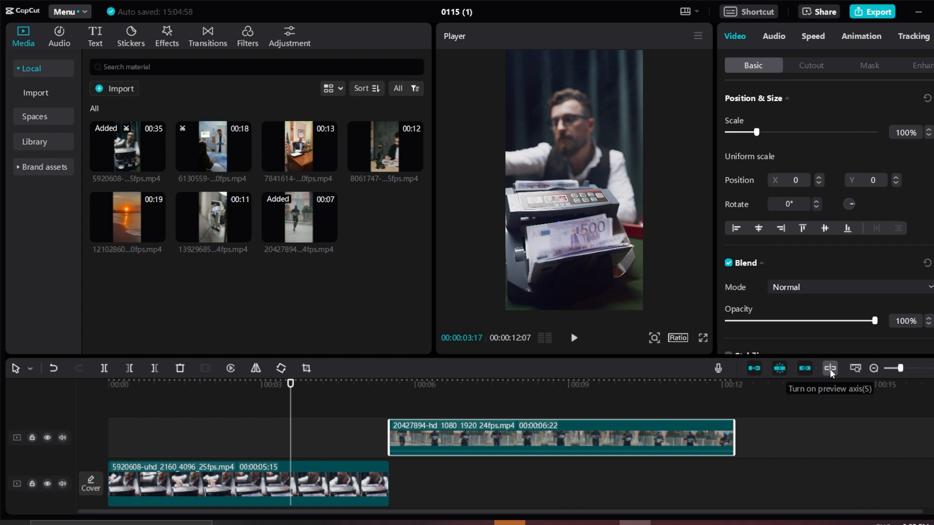
Zoom the timeline in until individual frames are spread out, and fit it back to the project length
{"action": "left_click", "coordinate": [856, 369]}
{"action": "left_click_drag", "start_coordinate": [902, 368], "coordinate": [931, 374]}
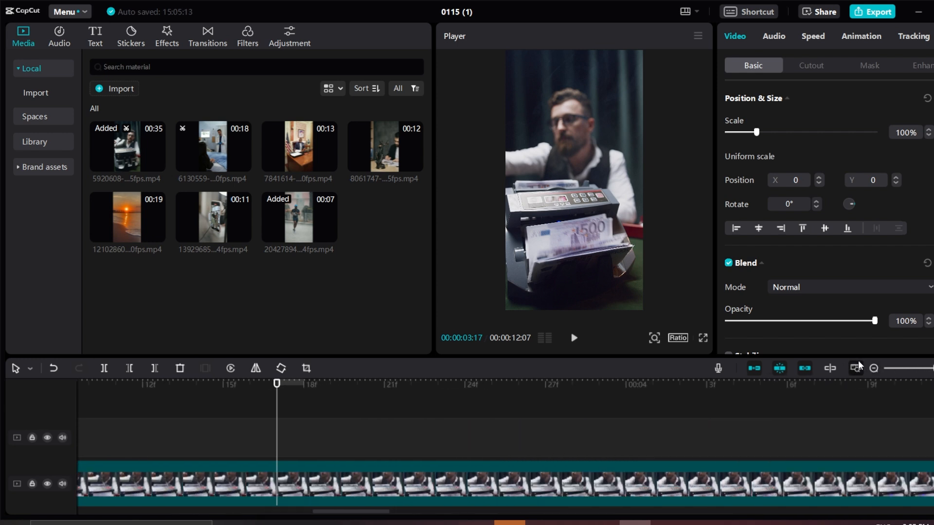
{"action": "left_click", "coordinate": [856, 369]}
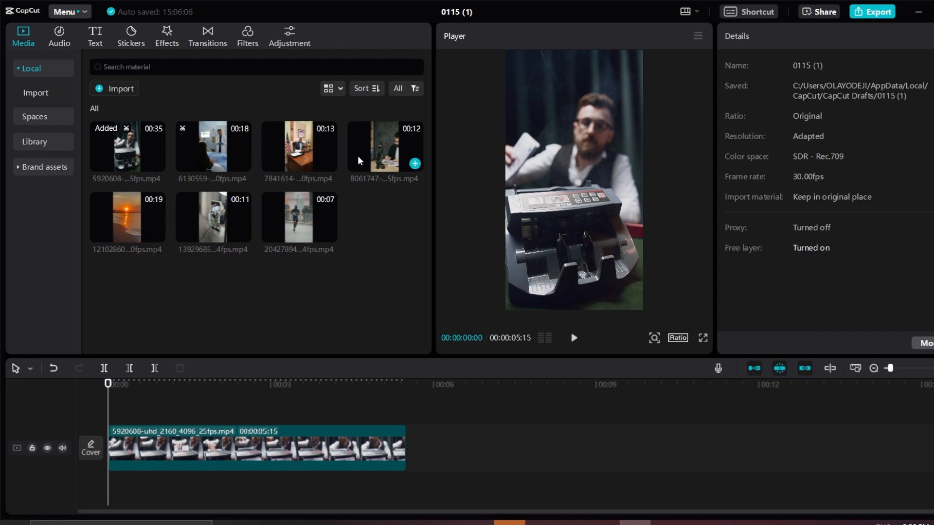
Browse the music, default text and trending sticker libraries
{"action": "left_click", "coordinate": [66, 40]}
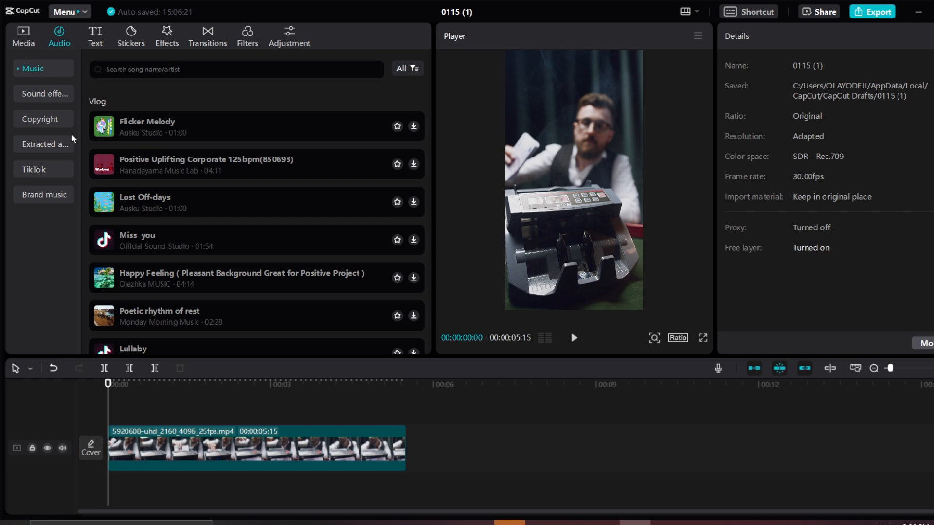
{"action": "left_click", "coordinate": [95, 34]}
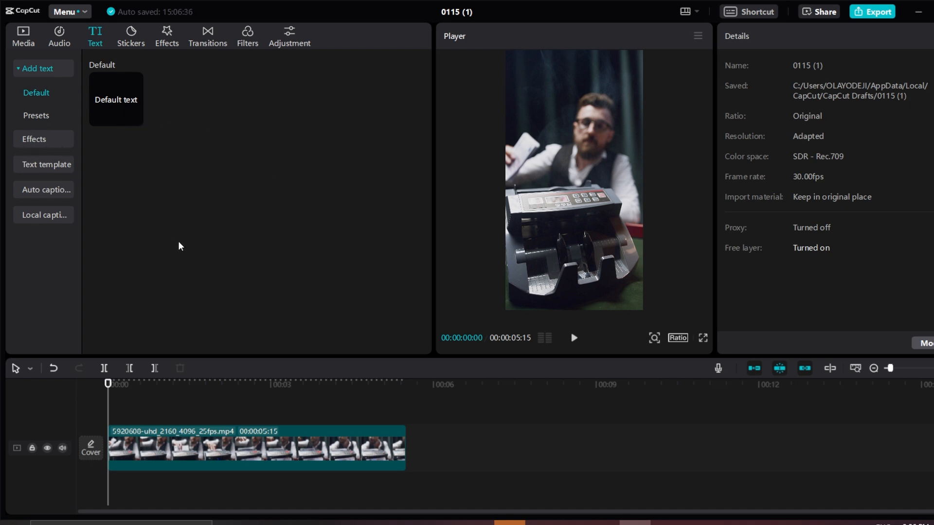
{"action": "left_click", "coordinate": [129, 43]}
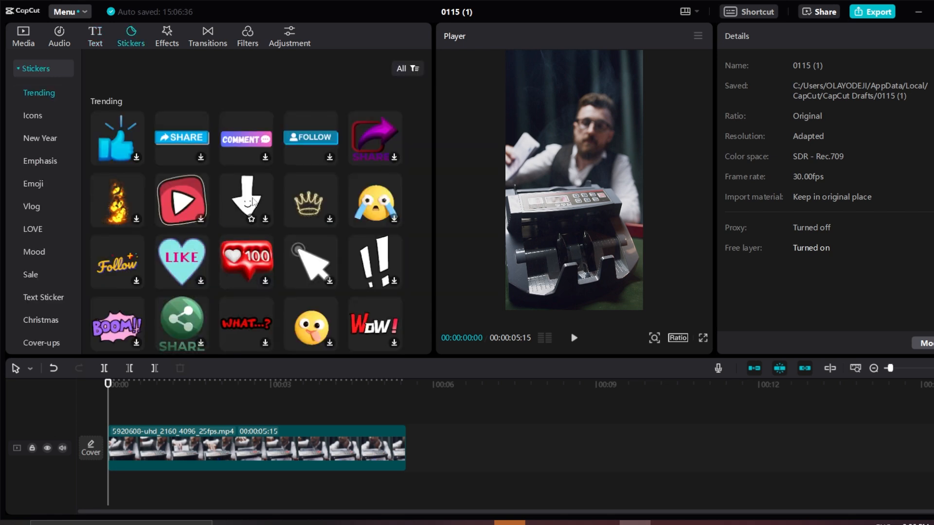
{"action": "scroll", "coordinate": [200, 209], "scroll_direction": "down", "scroll_amount": 2}
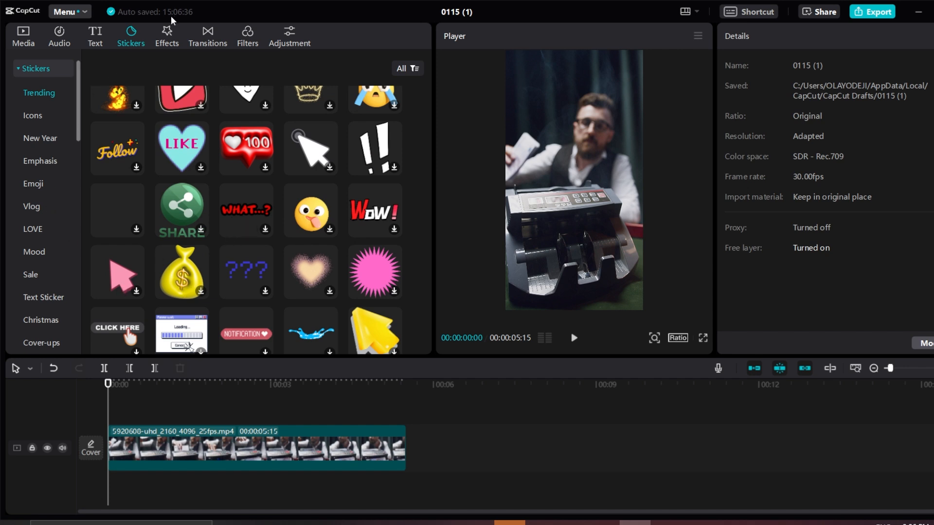
Browse the trending video effects, the overlay transitions and the Life filters
{"action": "left_click", "coordinate": [164, 39]}
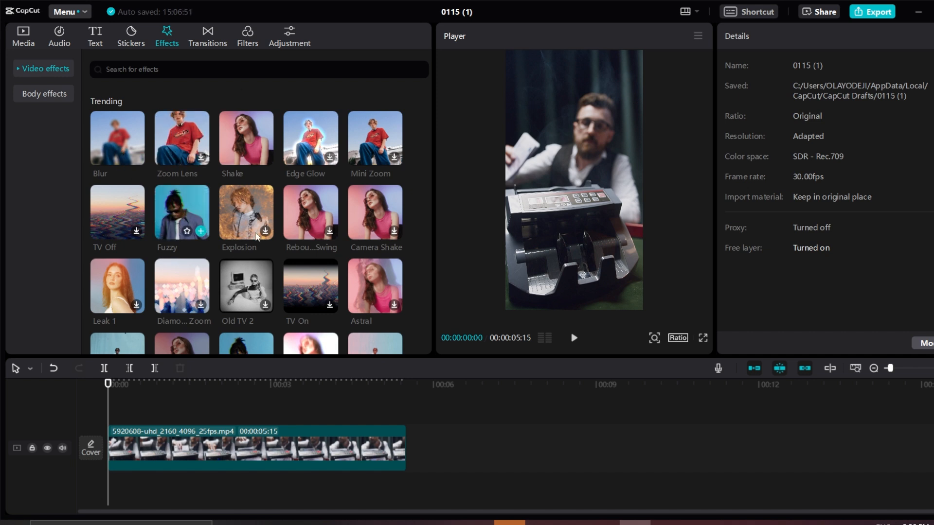
{"action": "scroll", "coordinate": [239, 238], "scroll_direction": "down", "scroll_amount": 1}
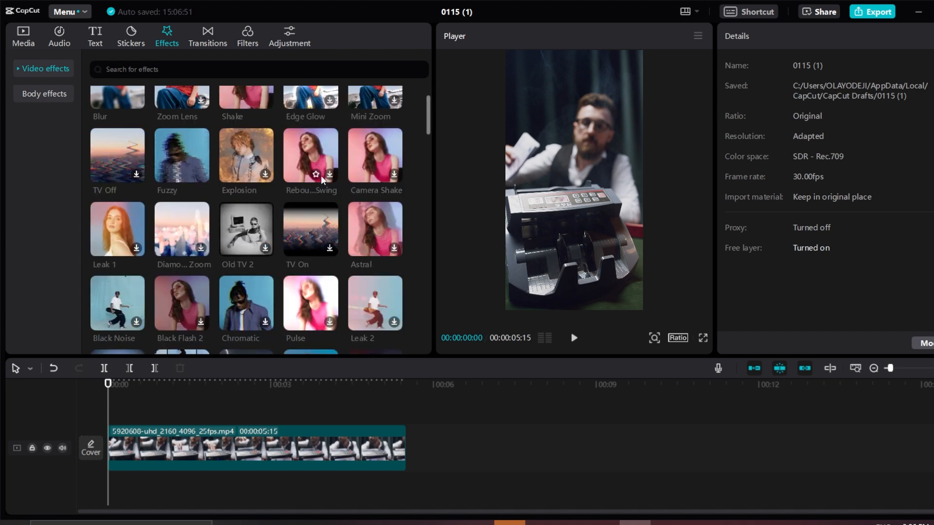
{"action": "scroll", "coordinate": [238, 236], "scroll_direction": "down", "scroll_amount": 1}
{"action": "scroll", "coordinate": [236, 226], "scroll_direction": "up", "scroll_amount": 2}
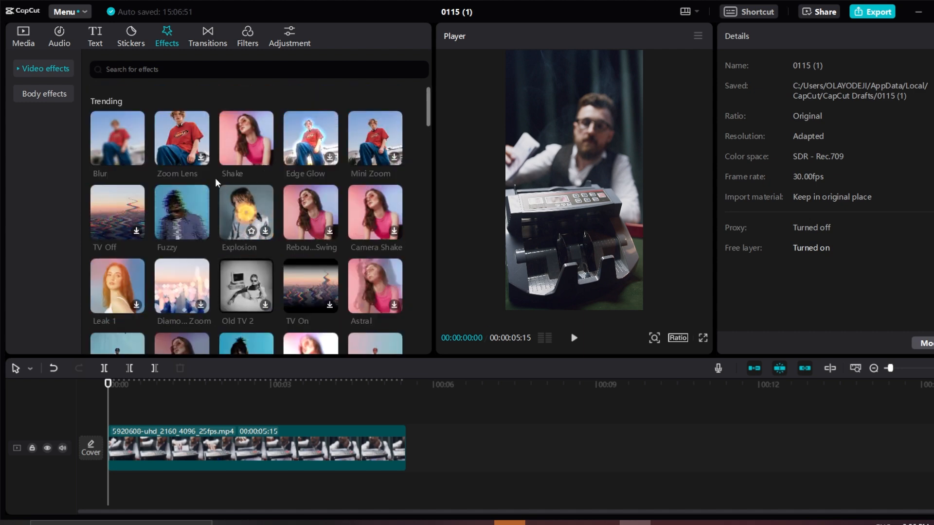
{"action": "left_click", "coordinate": [207, 36]}
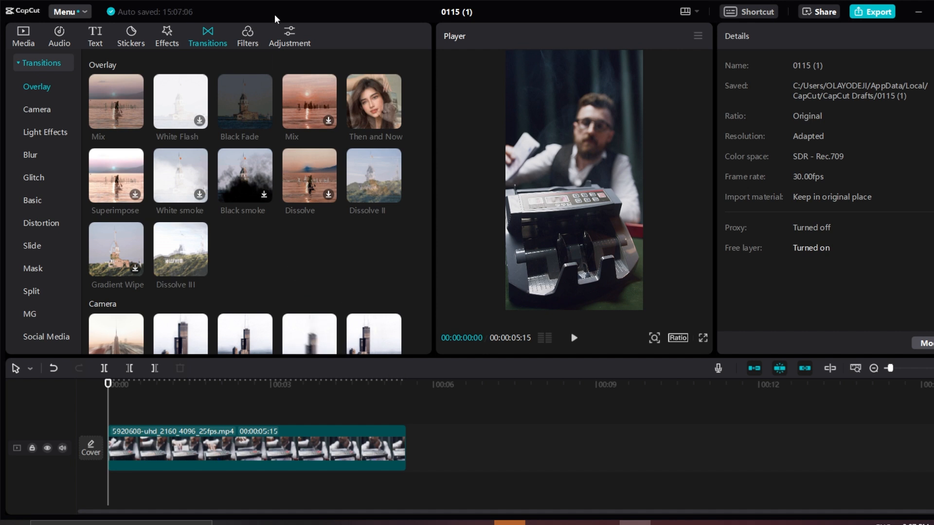
{"action": "left_click", "coordinate": [248, 39]}
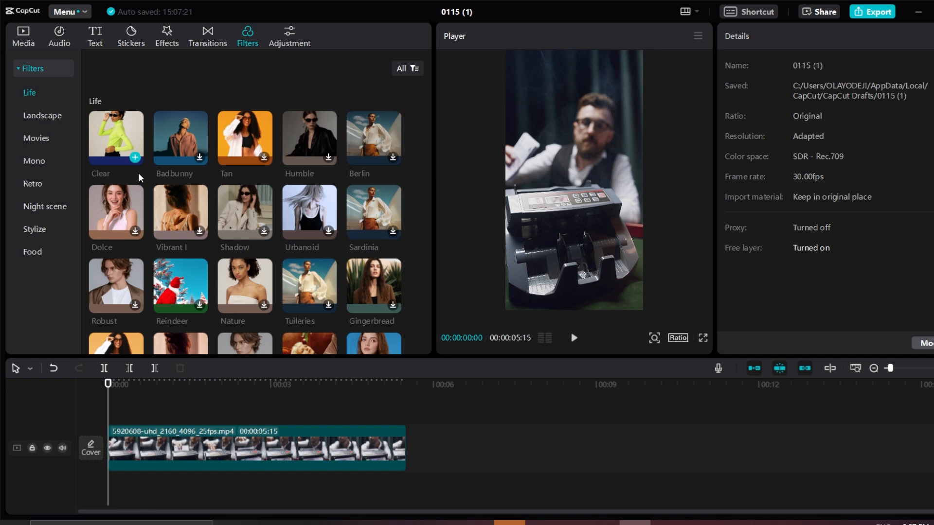
Review the customized, preset and LUT sections of the adjustment library
{"action": "left_click", "coordinate": [290, 36]}
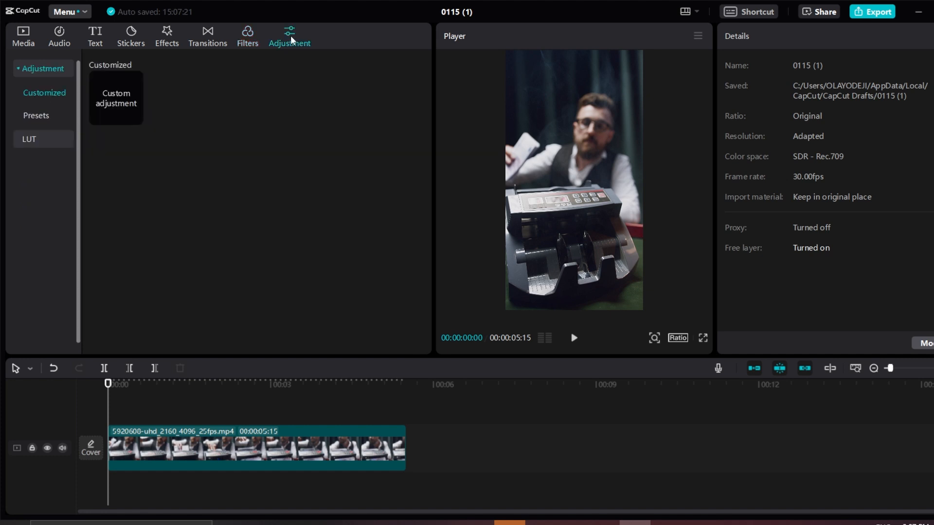
{"action": "left_click", "coordinate": [46, 121]}
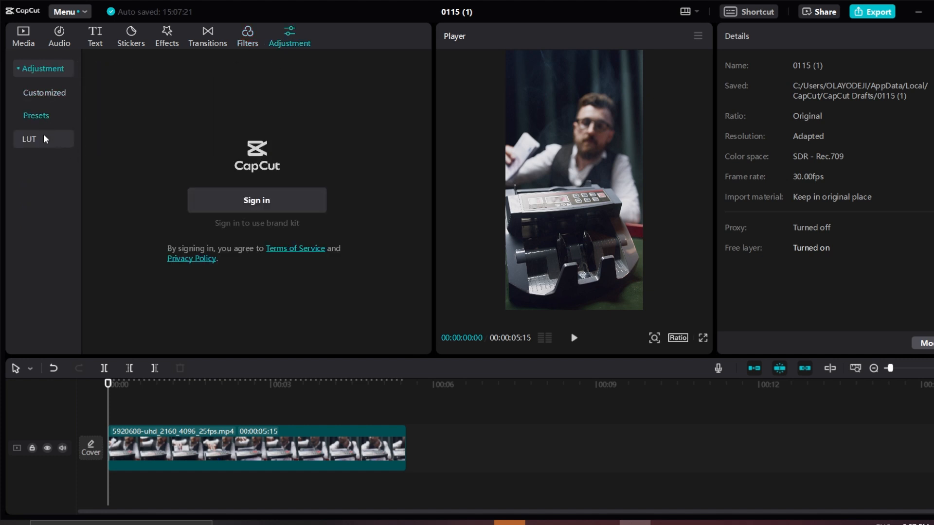
{"action": "left_click", "coordinate": [43, 136]}
{"action": "left_click", "coordinate": [51, 72]}
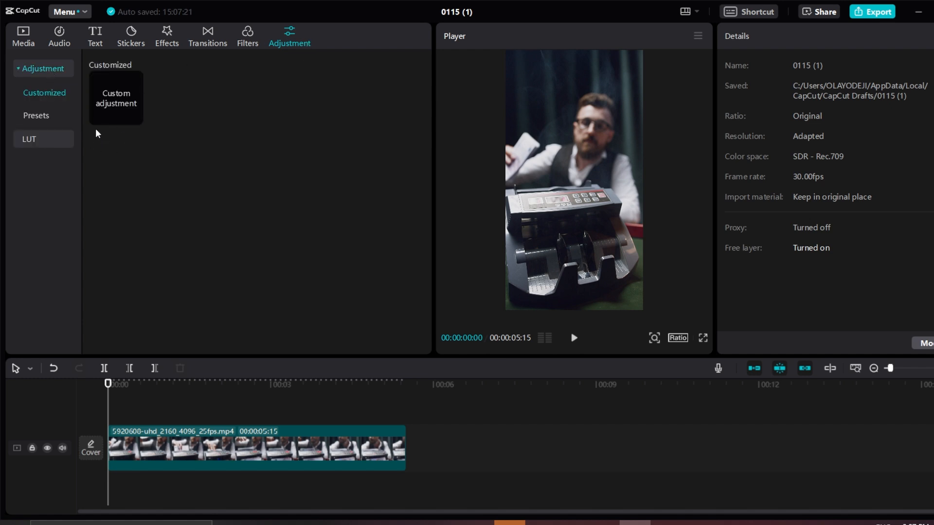
{"action": "left_click", "coordinate": [62, 117]}
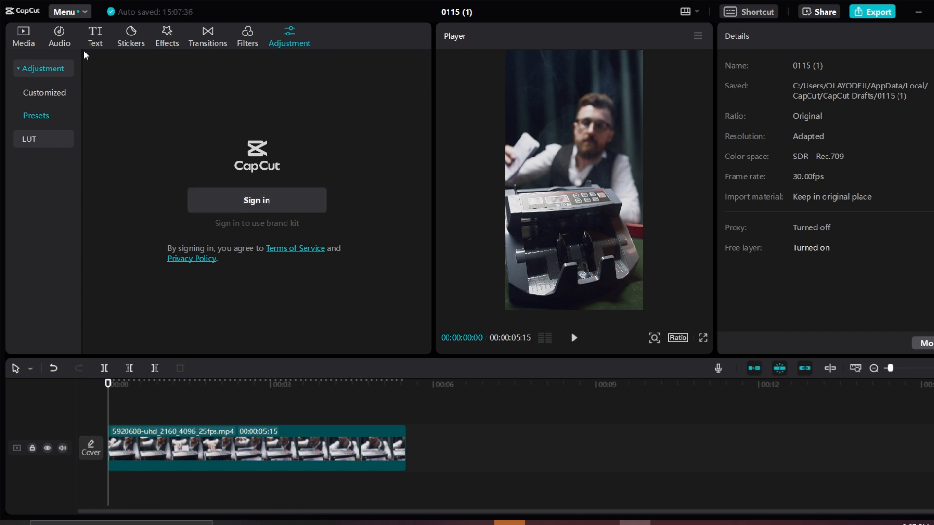
Open the text library and look through the trending text effects
{"action": "left_click", "coordinate": [96, 36]}
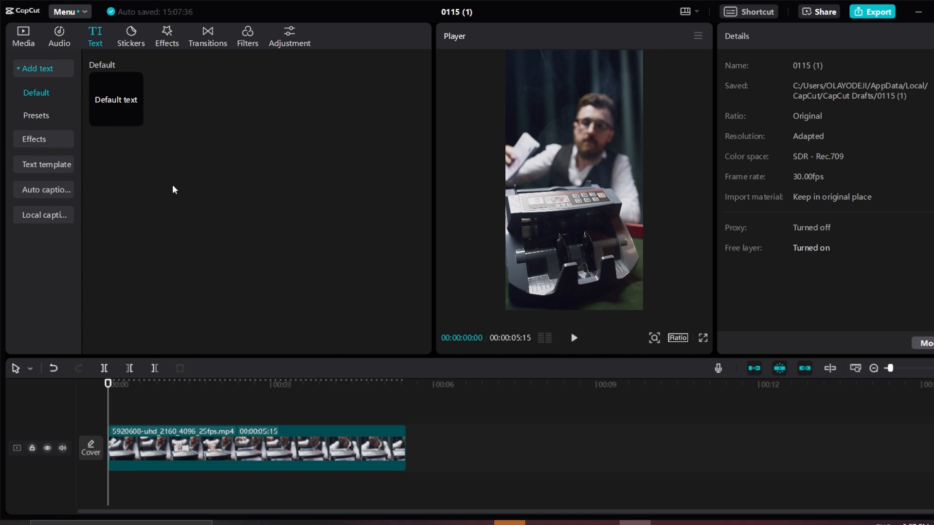
{"action": "left_click", "coordinate": [47, 142]}
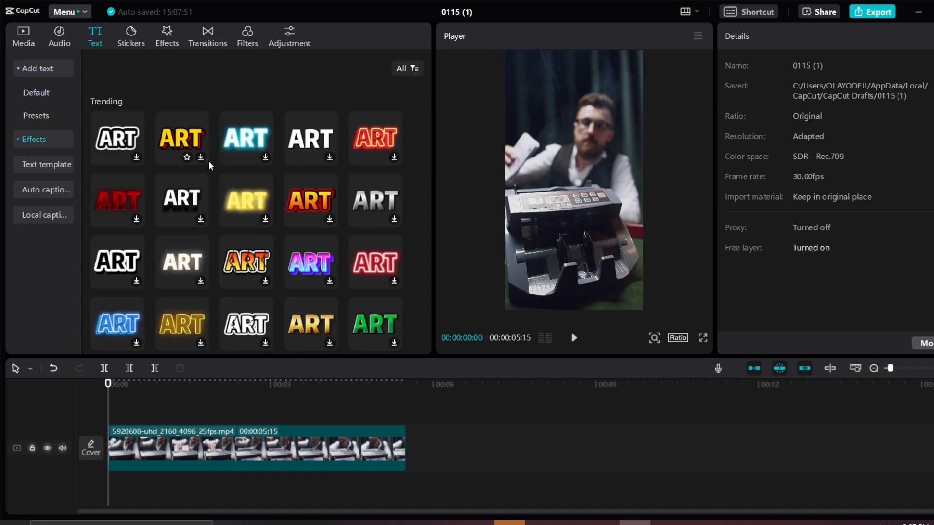
{"action": "scroll", "coordinate": [209, 163], "scroll_direction": "down", "scroll_amount": 10}
{"action": "scroll", "coordinate": [209, 162], "scroll_direction": "down", "scroll_amount": 8}
{"action": "scroll", "coordinate": [208, 161], "scroll_direction": "up", "scroll_amount": 15}
Preview several trending text effects on the video, including the glowing blue, plain white, glowing yellow, orange-red and black-and-gold styles
{"action": "left_click", "coordinate": [252, 148]}
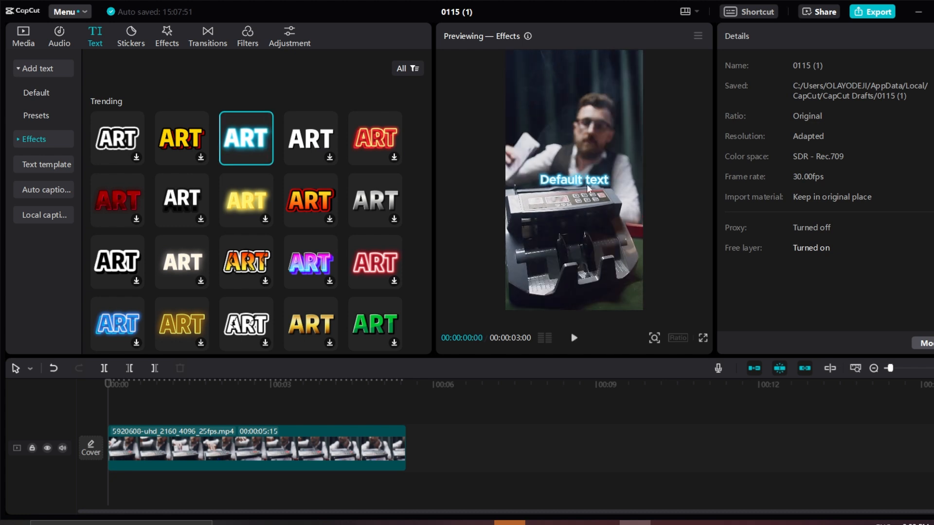
{"action": "left_click", "coordinate": [316, 156]}
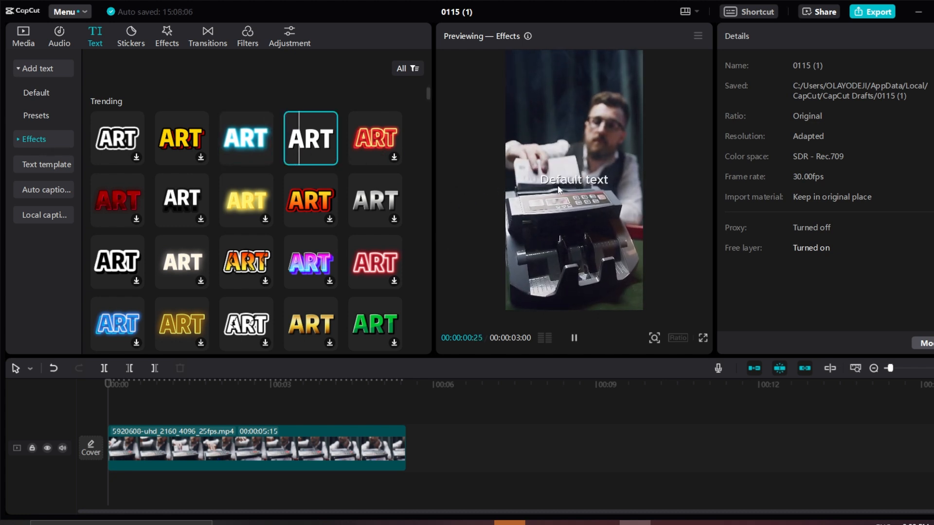
{"action": "left_click", "coordinate": [252, 213]}
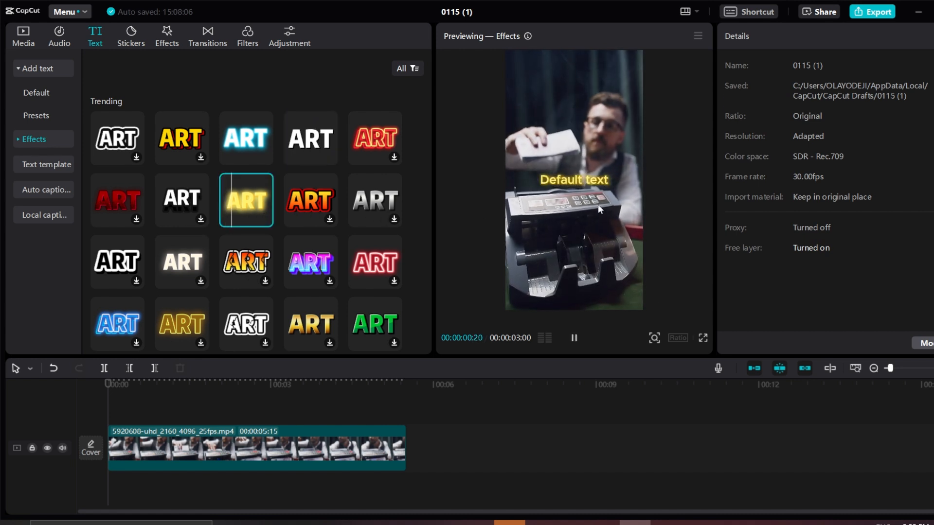
{"action": "left_click", "coordinate": [310, 203]}
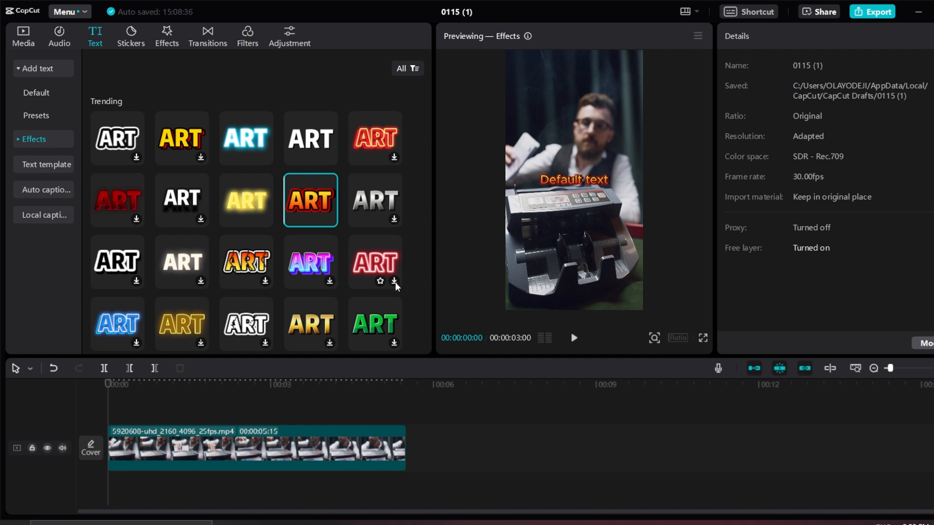
{"action": "left_click", "coordinate": [101, 331]}
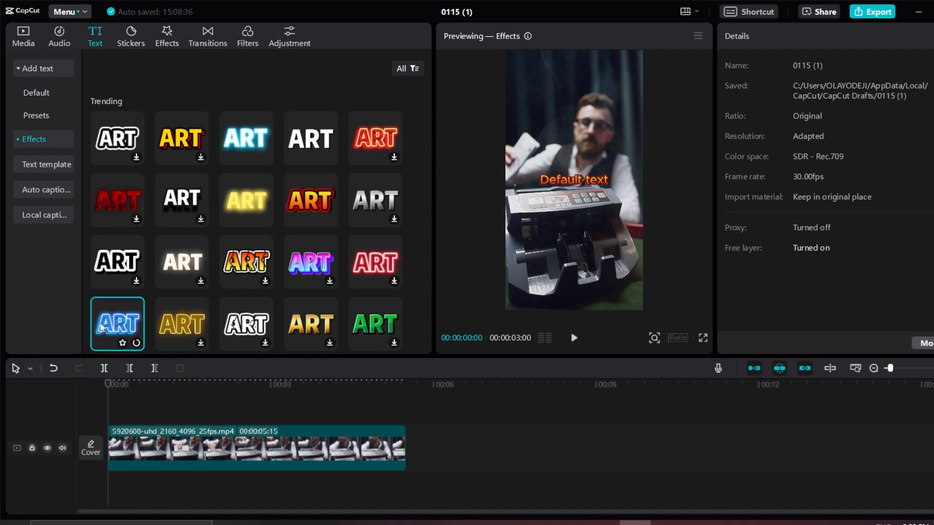
{"action": "left_click", "coordinate": [182, 262]}
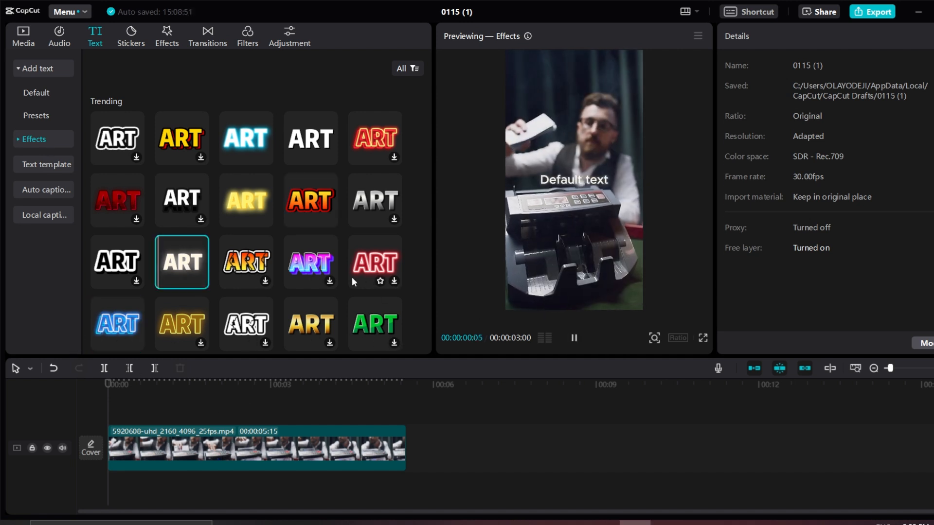
{"action": "scroll", "coordinate": [227, 288], "scroll_direction": "down", "scroll_amount": 1}
{"action": "left_click", "coordinate": [227, 322]}
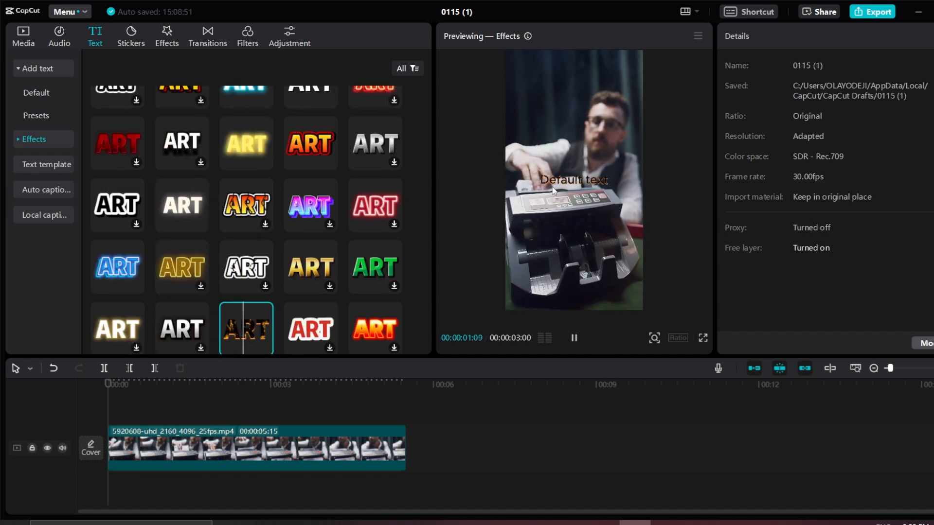
{"action": "scroll", "coordinate": [412, 257], "scroll_direction": "up", "scroll_amount": 1}
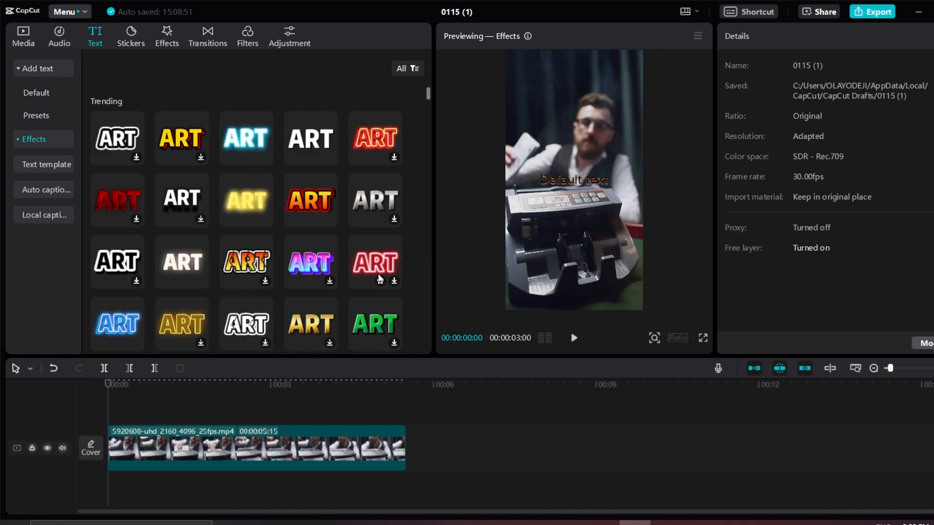
Preview the REALLY?? text template on the video and review the text effect categories, including Yellow
{"action": "left_click", "coordinate": [58, 166]}
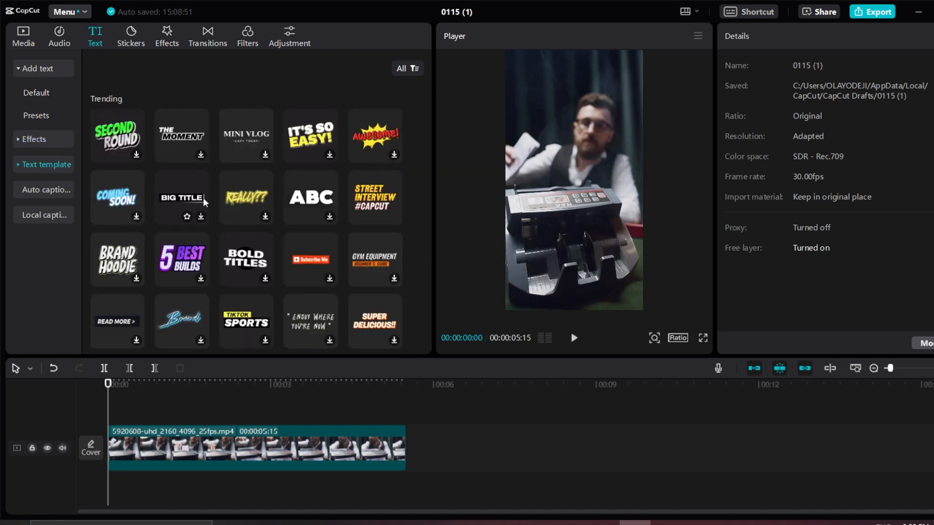
{"action": "left_click", "coordinate": [244, 201]}
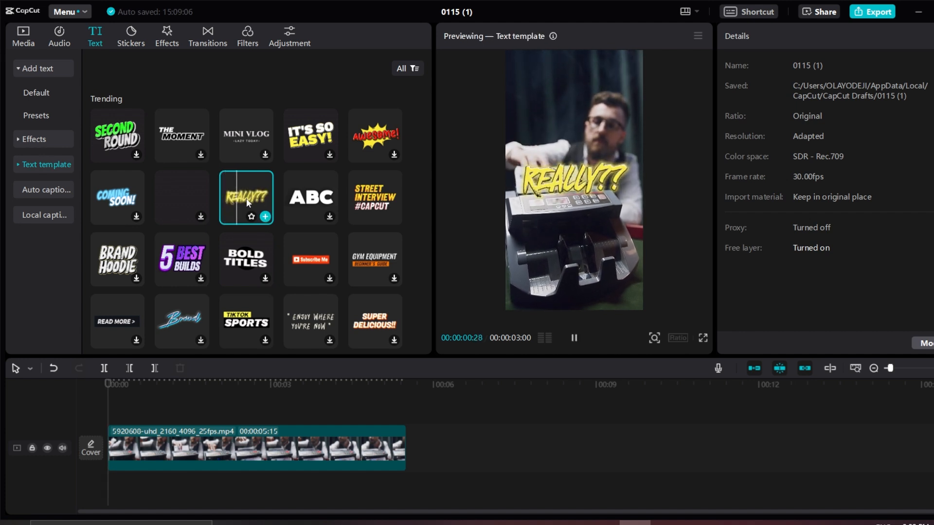
{"action": "left_click", "coordinate": [37, 139]}
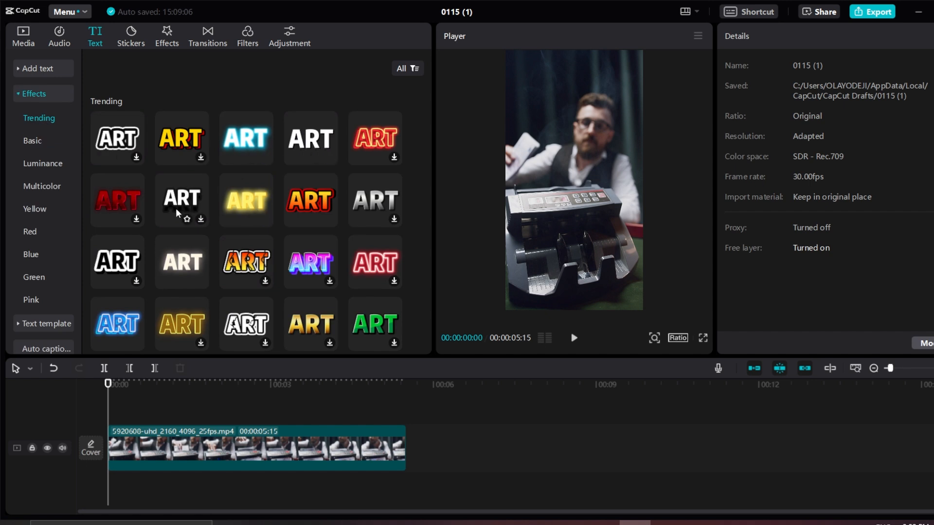
{"action": "left_click", "coordinate": [41, 94]}
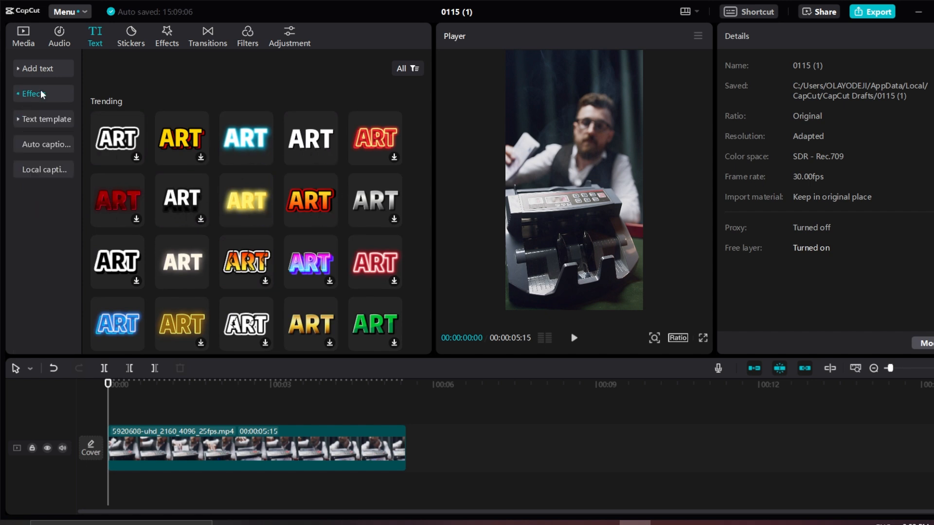
{"action": "left_click", "coordinate": [41, 94]}
{"action": "left_click", "coordinate": [36, 207]}
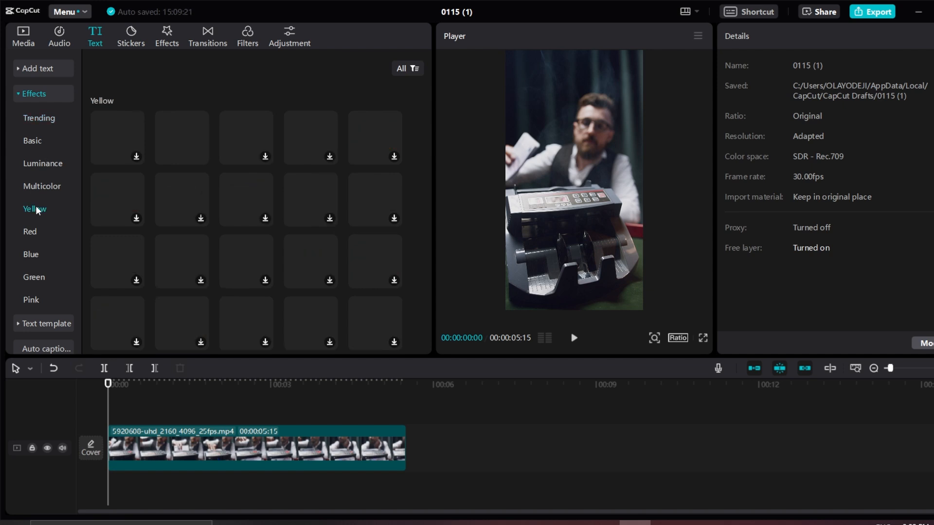
{"action": "left_click", "coordinate": [53, 97]}
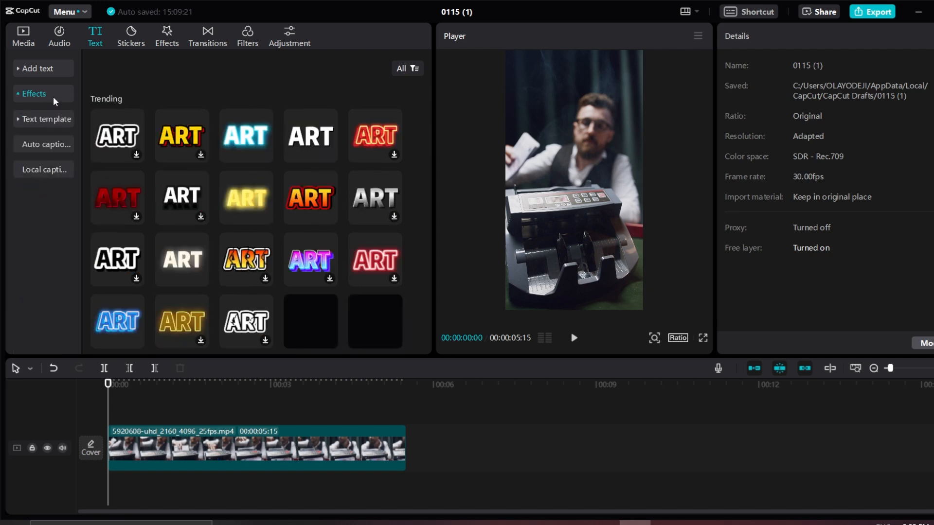
Preview the BIG TITLE and 5 BEST BUILDS trending text templates on the video
{"action": "left_click", "coordinate": [52, 118]}
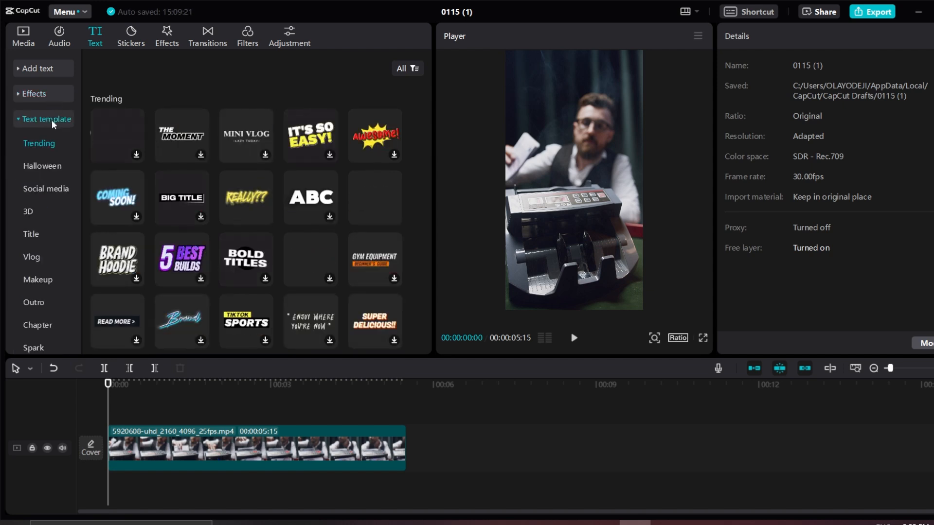
{"action": "left_click", "coordinate": [171, 197]}
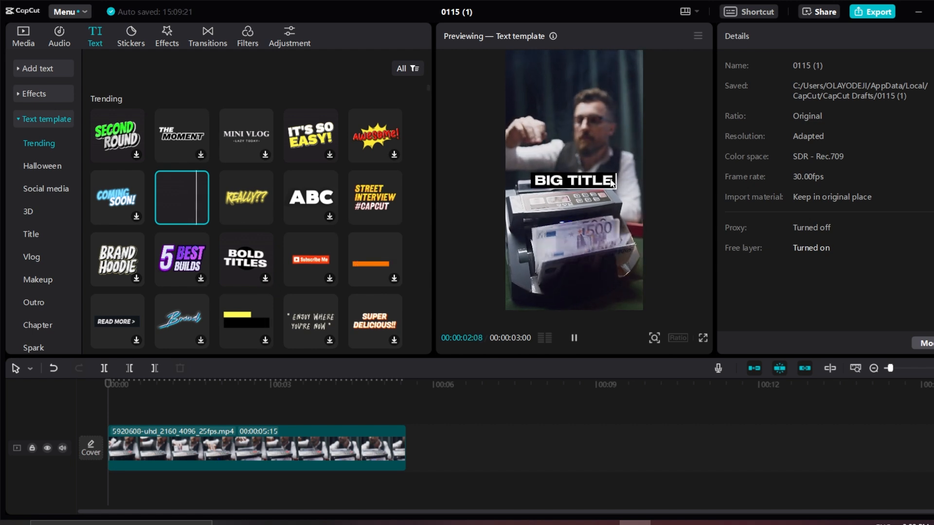
{"action": "left_click", "coordinate": [180, 260]}
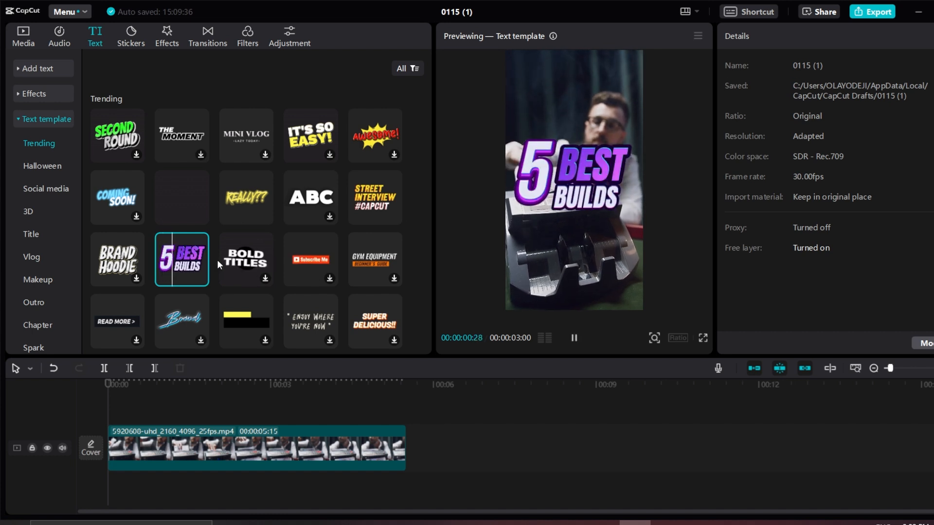
Look through the text template categories and show the Halloween templates
{"action": "mouse_move", "coordinate": [197, 256]}
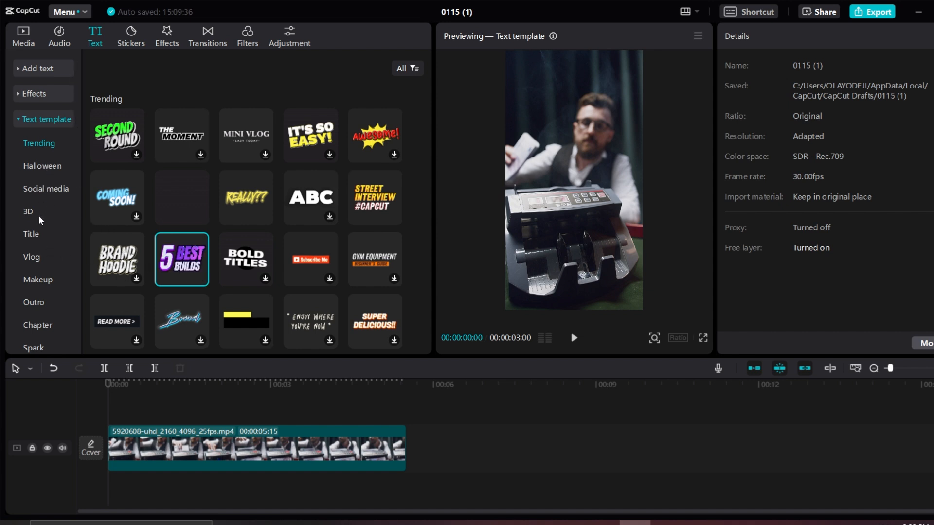
{"action": "scroll", "coordinate": [39, 203], "scroll_direction": "down", "scroll_amount": 5}
{"action": "scroll", "coordinate": [44, 200], "scroll_direction": "up", "scroll_amount": 3}
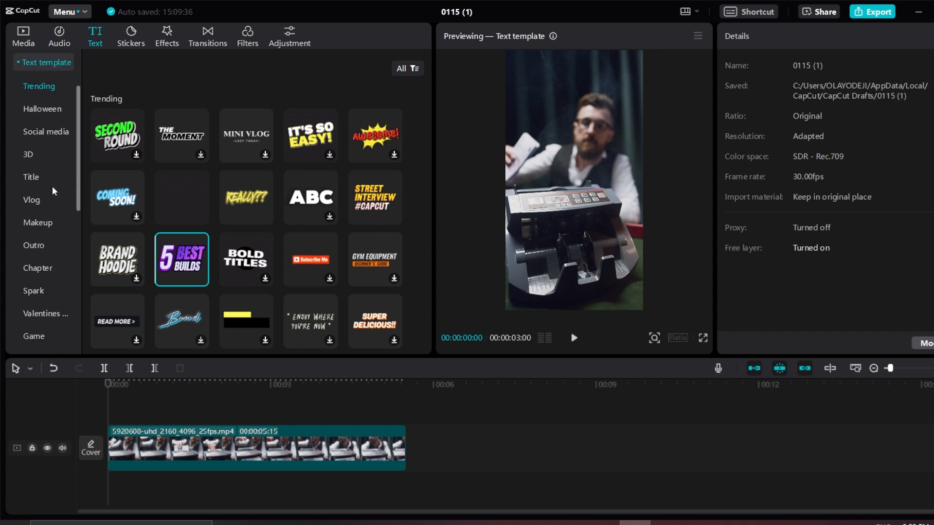
{"action": "scroll", "coordinate": [47, 181], "scroll_direction": "up", "scroll_amount": 2}
{"action": "left_click", "coordinate": [43, 166]}
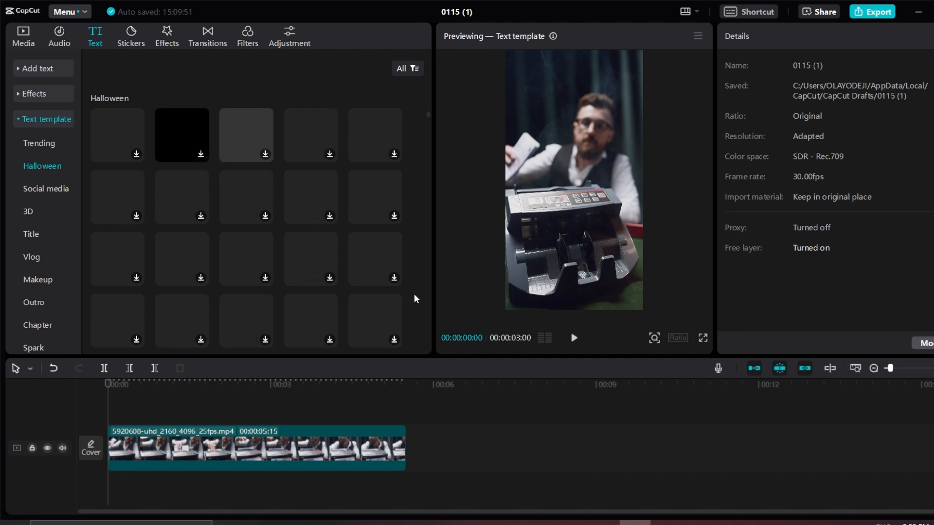
Preview the SUBSCRIBE text template in the Social media category and look through the remaining template categories down to Festival
{"action": "left_click", "coordinate": [107, 200]}
{"action": "scroll", "coordinate": [136, 198], "scroll_direction": "down", "scroll_amount": 1}
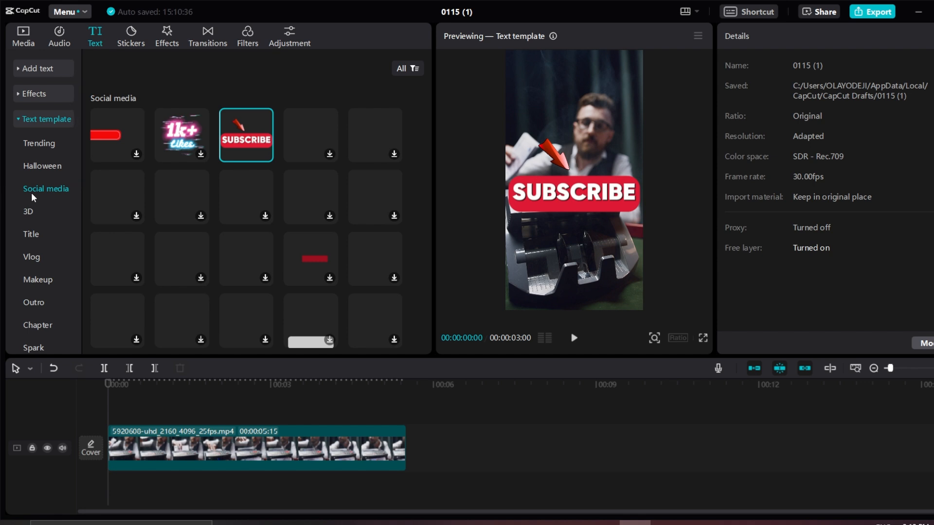
{"action": "scroll", "coordinate": [47, 216], "scroll_direction": "down", "scroll_amount": 3}
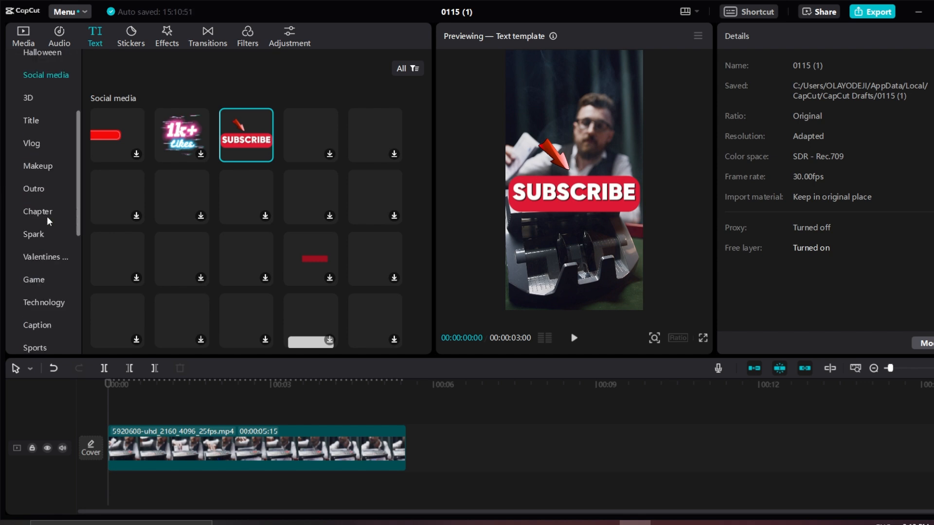
{"action": "scroll", "coordinate": [47, 216], "scroll_direction": "down", "scroll_amount": 5}
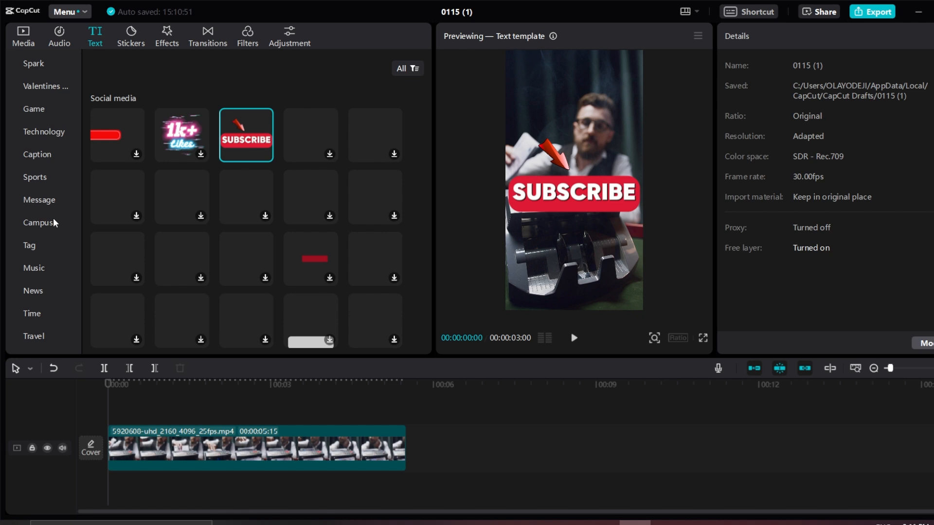
{"action": "scroll", "coordinate": [54, 212], "scroll_direction": "down", "scroll_amount": 2}
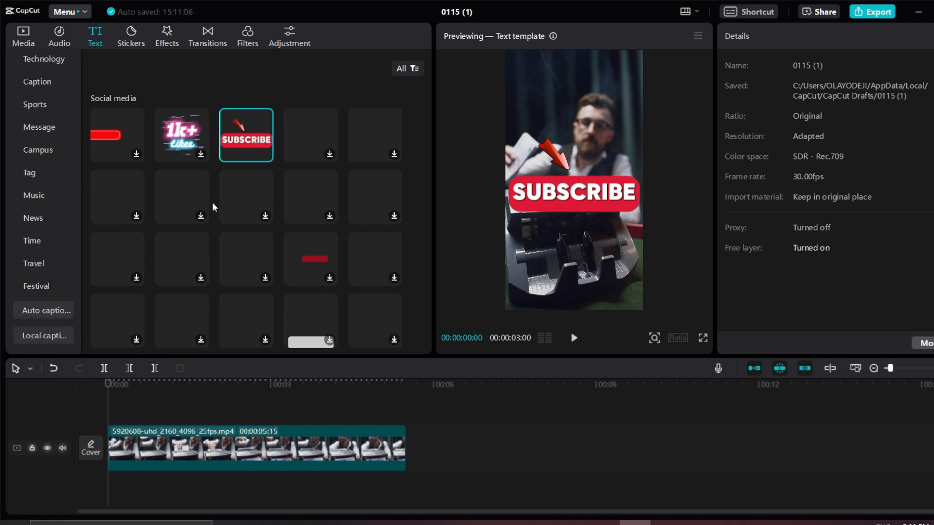
Collapse the text template categories and show the auto captions options
{"action": "scroll", "coordinate": [54, 209], "scroll_direction": "up", "scroll_amount": 10}
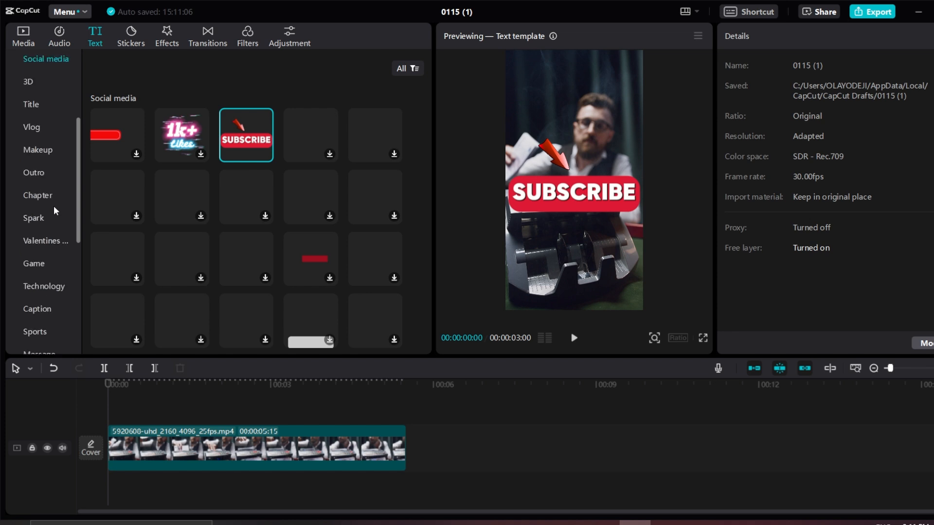
{"action": "left_click", "coordinate": [41, 121]}
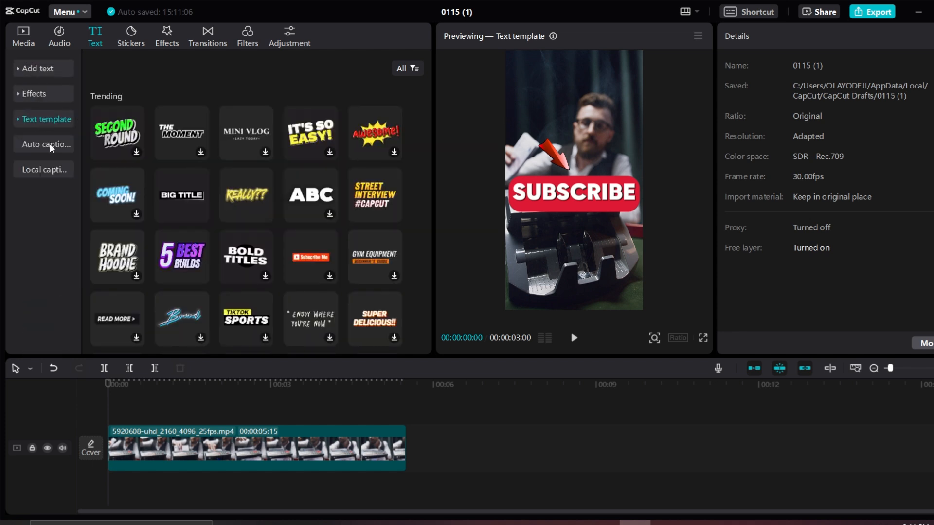
{"action": "left_click", "coordinate": [49, 145]}
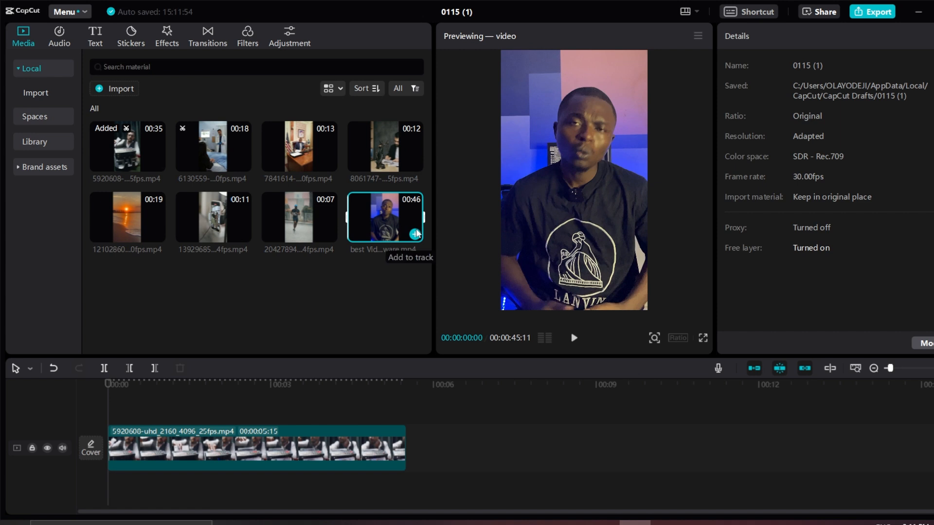
Add the best Video editing software.mp4 clip to the start of the timeline and look along its length
{"action": "left_click", "coordinate": [414, 235]}
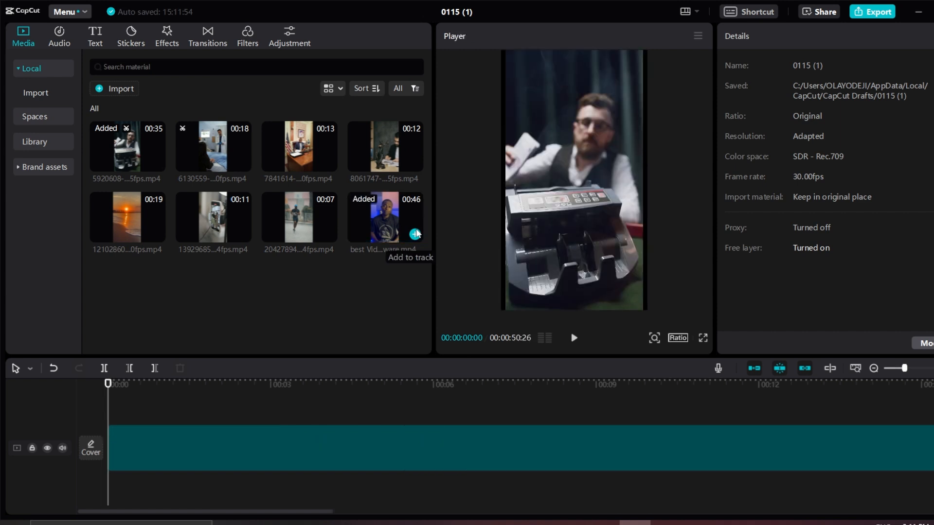
{"action": "scroll", "coordinate": [342, 443], "scroll_direction": "right", "scroll_amount": 10}
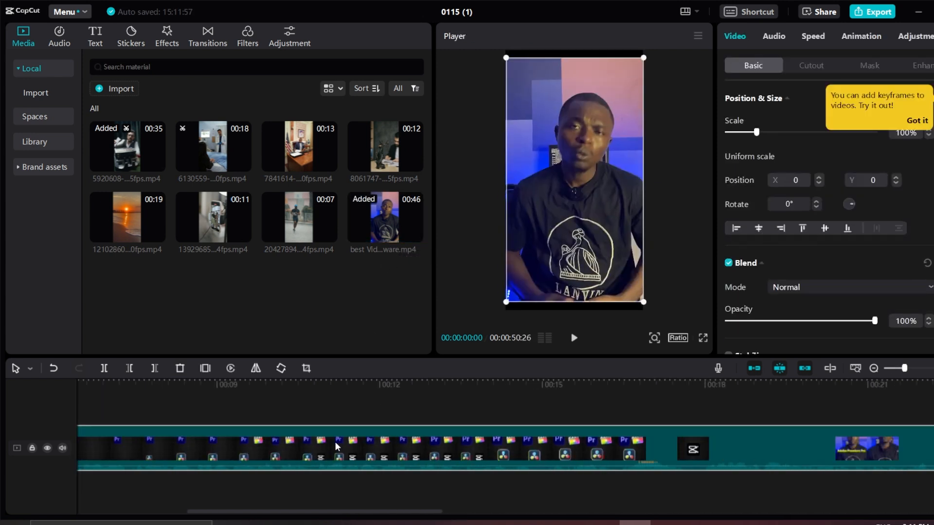
{"action": "scroll", "coordinate": [452, 446], "scroll_direction": "right", "scroll_amount": 6}
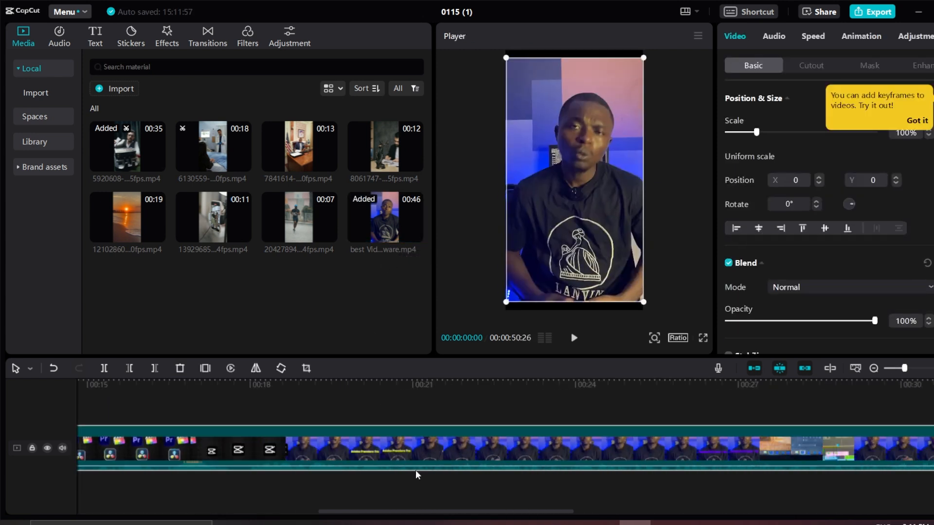
Play the opening seconds of the talking clip and create English auto captions from its speech
{"action": "key", "text": "space"}
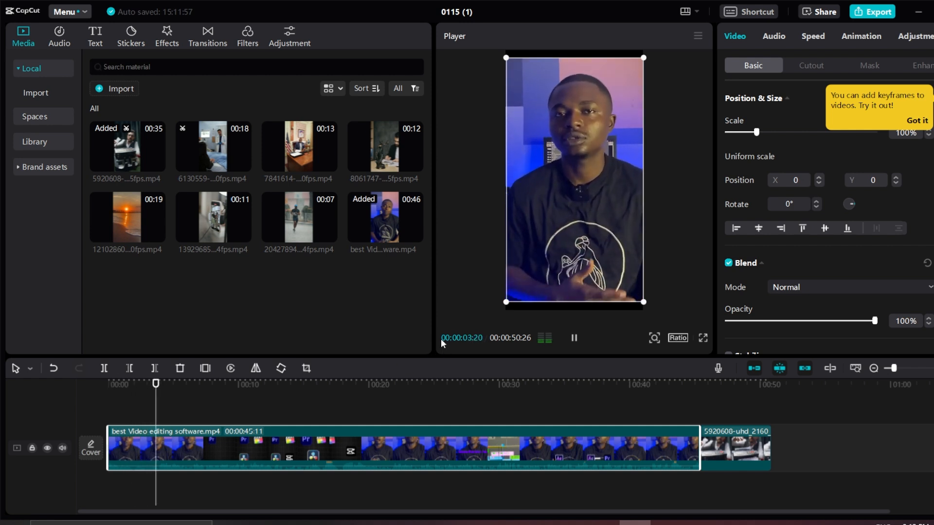
{"action": "key", "text": "space"}
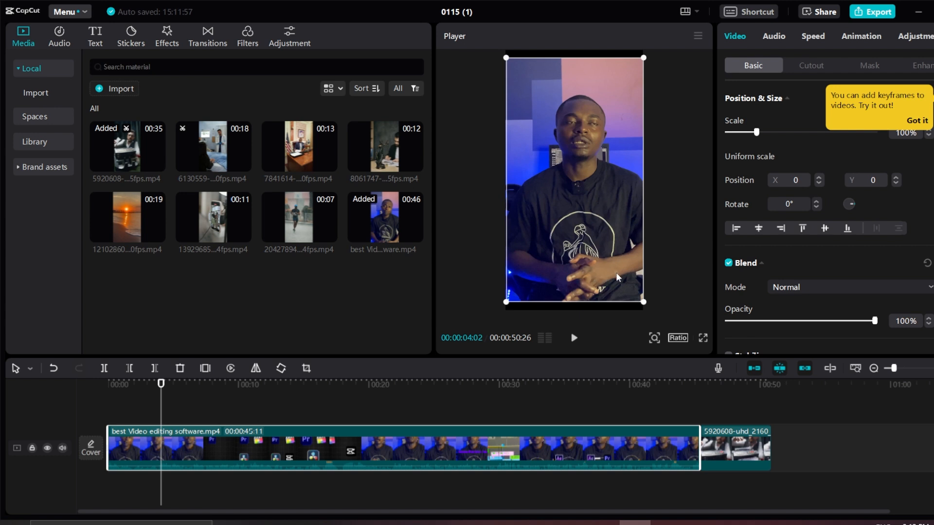
{"action": "left_click", "coordinate": [96, 37]}
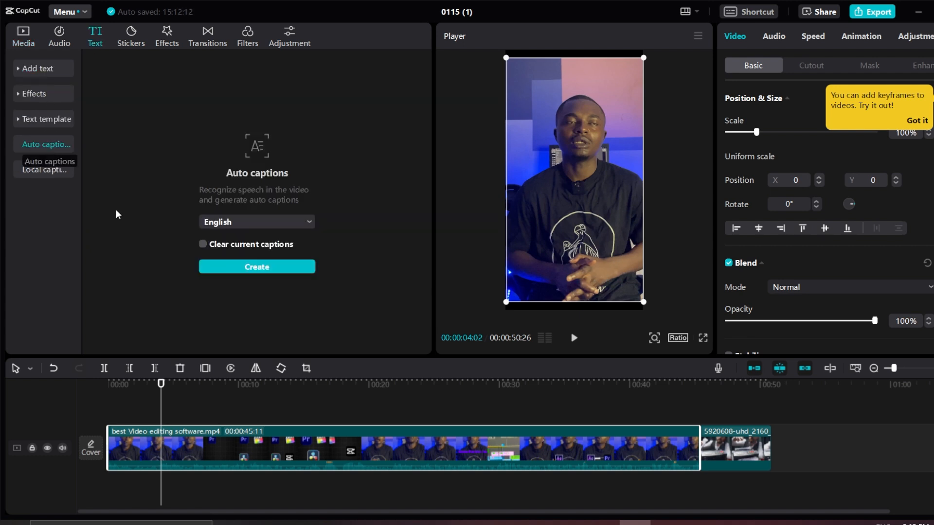
{"action": "left_click", "coordinate": [237, 267]}
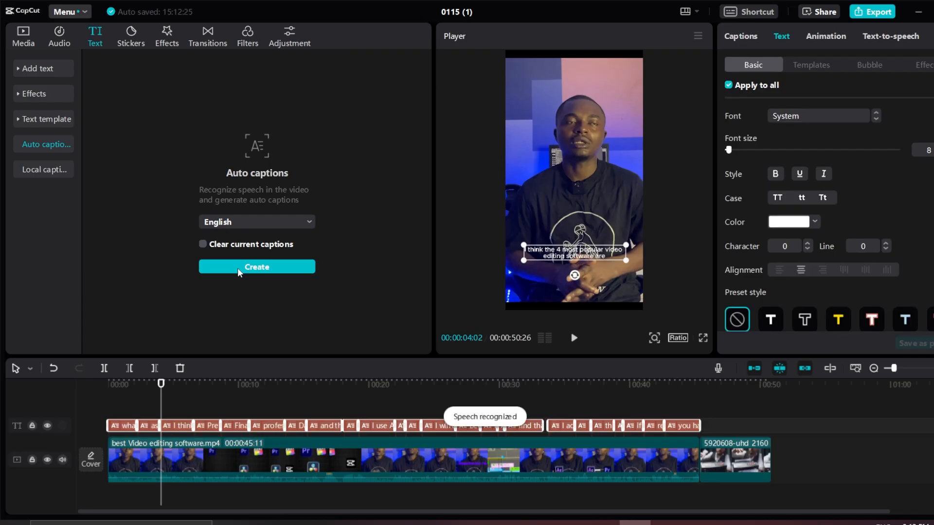
Scrub through the captioned clip, and delete all the captions together with the best Video editing software.mp4 clip
{"action": "left_click", "coordinate": [119, 383]}
{"action": "left_click_drag", "start_coordinate": [124, 389], "coordinate": [657, 446]}
{"action": "left_click_drag", "start_coordinate": [685, 494], "coordinate": [113, 389]}
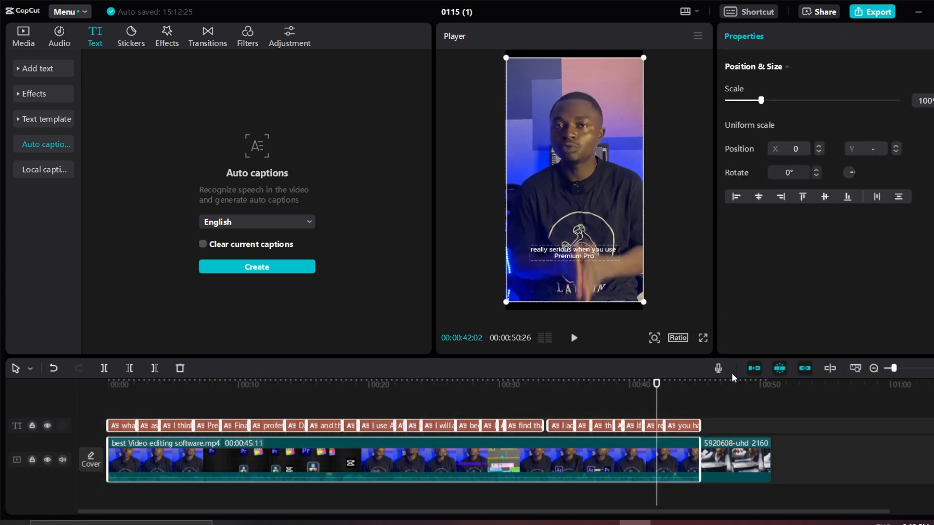
{"action": "key", "text": "Delete"}
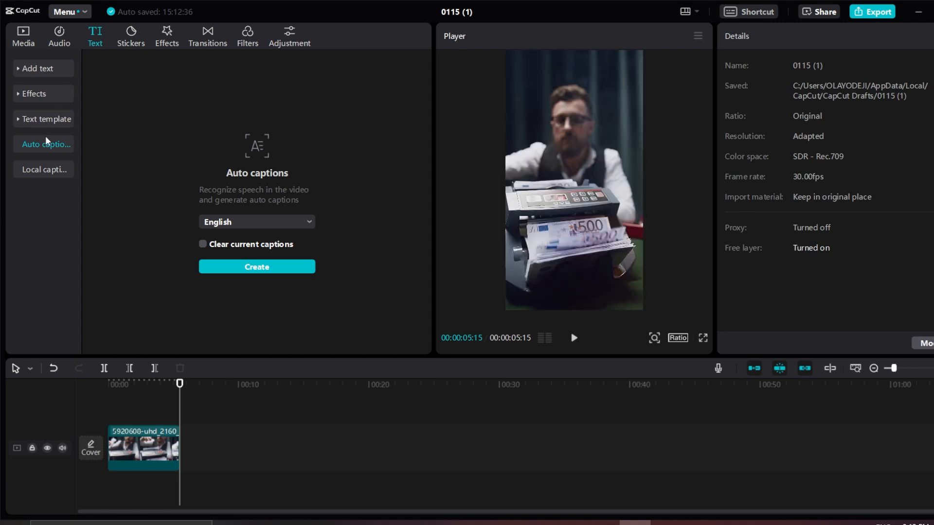
View the local captions import and default text options, and play the remaining video from the start
{"action": "left_click", "coordinate": [37, 168]}
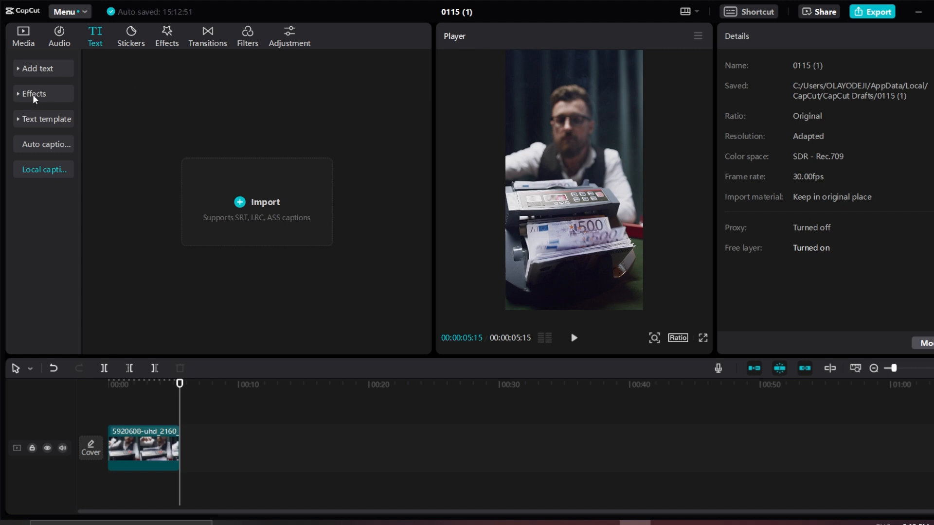
{"action": "left_click", "coordinate": [59, 67]}
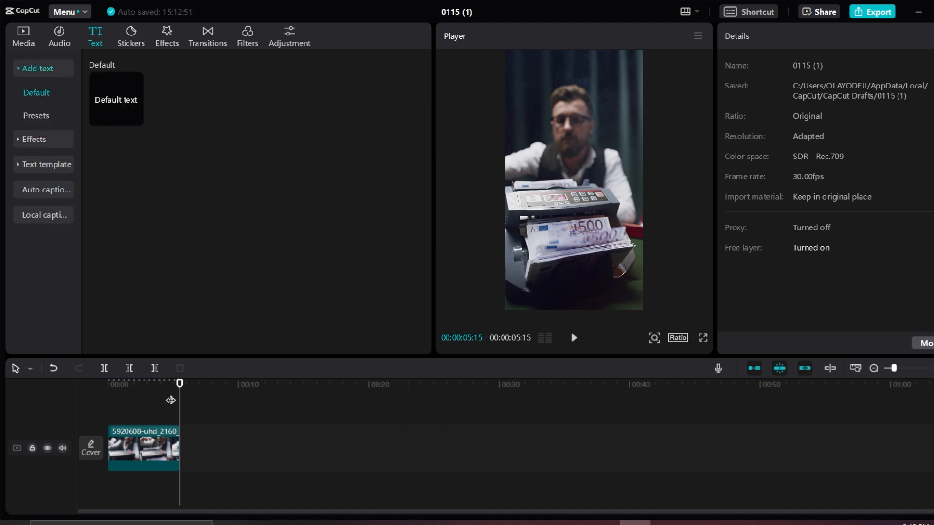
{"action": "left_click_drag", "start_coordinate": [125, 383], "coordinate": [96, 384]}
{"action": "key", "text": "space"}
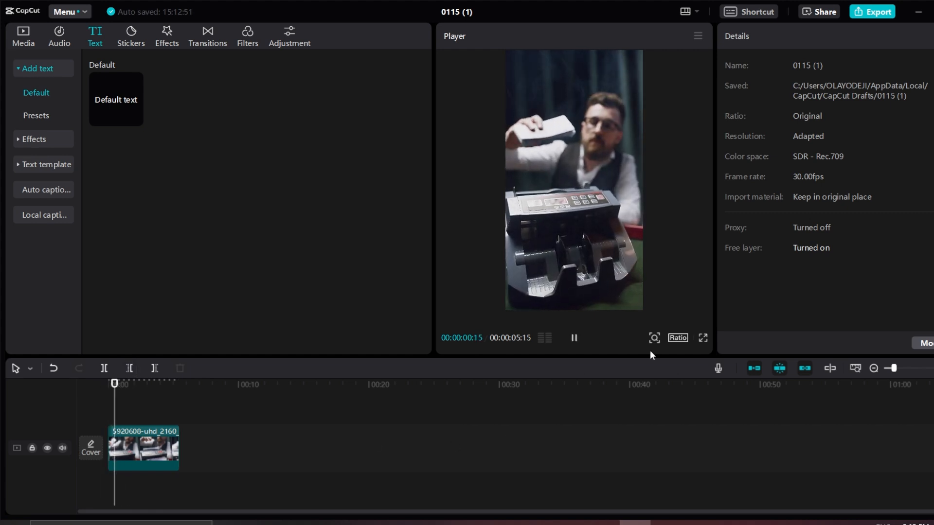
Review the trending text effects and look through the trending text templates
{"action": "left_click", "coordinate": [39, 140]}
{"action": "left_click", "coordinate": [42, 95]}
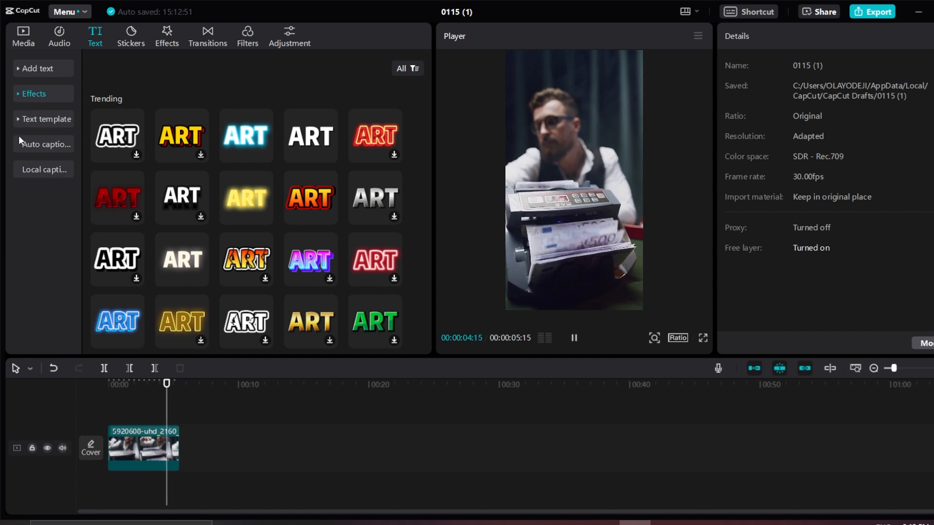
{"action": "left_click", "coordinate": [21, 124]}
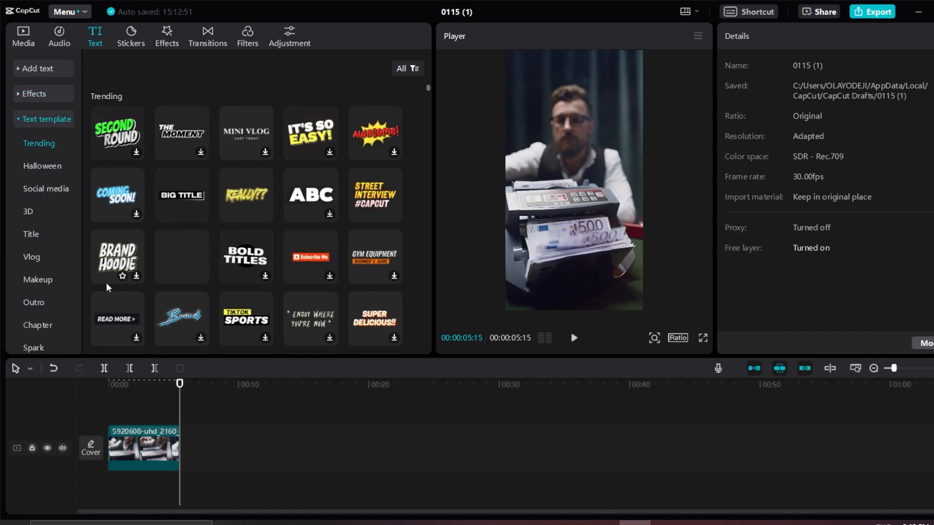
{"action": "scroll", "coordinate": [261, 296], "scroll_direction": "down", "scroll_amount": 1}
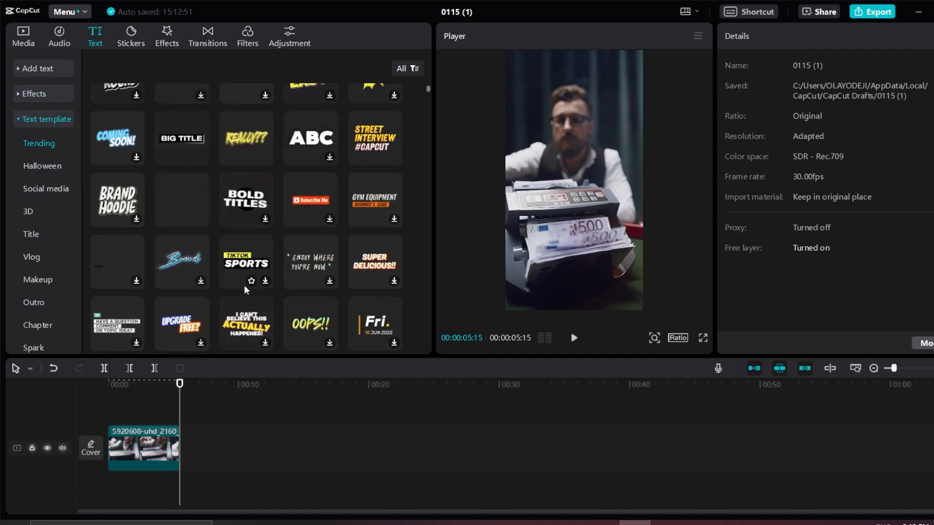
{"action": "scroll", "coordinate": [244, 285], "scroll_direction": "down", "scroll_amount": 1}
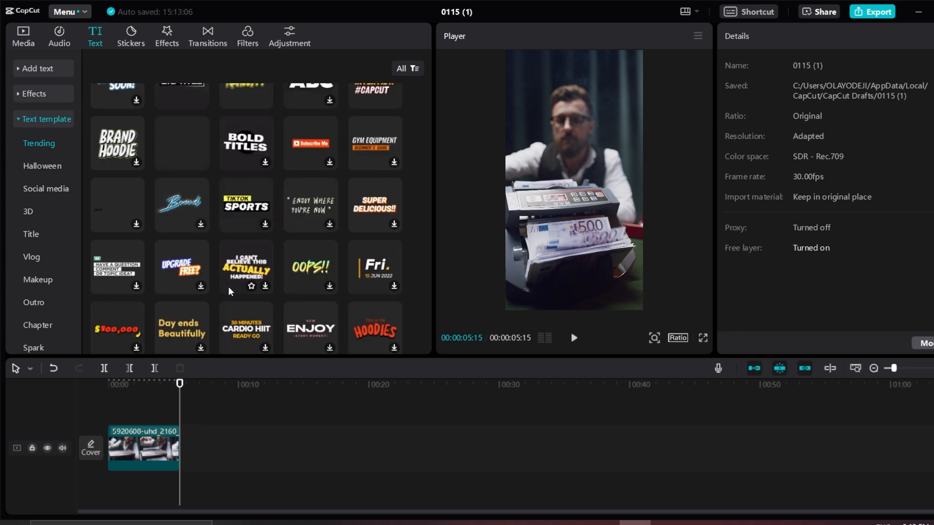
{"action": "scroll", "coordinate": [233, 278], "scroll_direction": "down", "scroll_amount": 1}
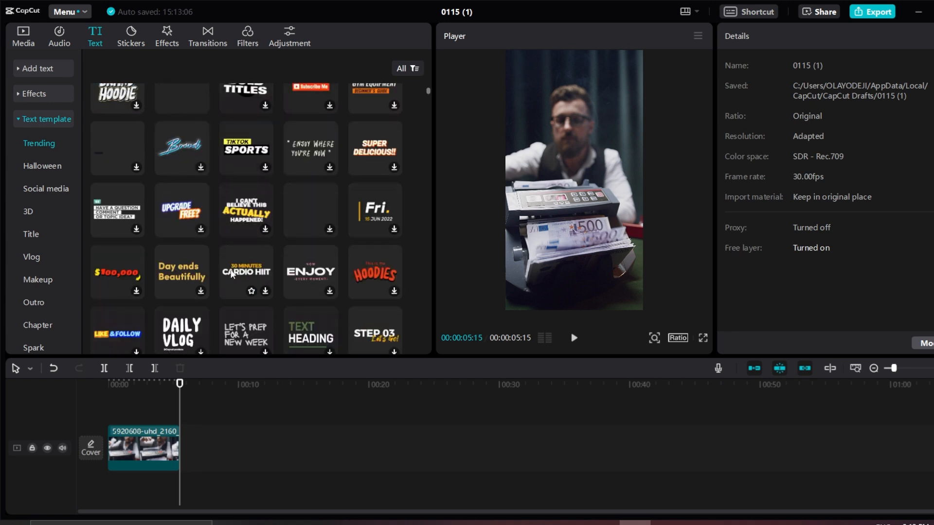
Add a default text to the timeline and move it over the video clip, starting just after the 00:00:01:11 mark
{"action": "left_click", "coordinate": [48, 94]}
{"action": "left_click", "coordinate": [39, 72]}
{"action": "mouse_move", "coordinate": [127, 130]}
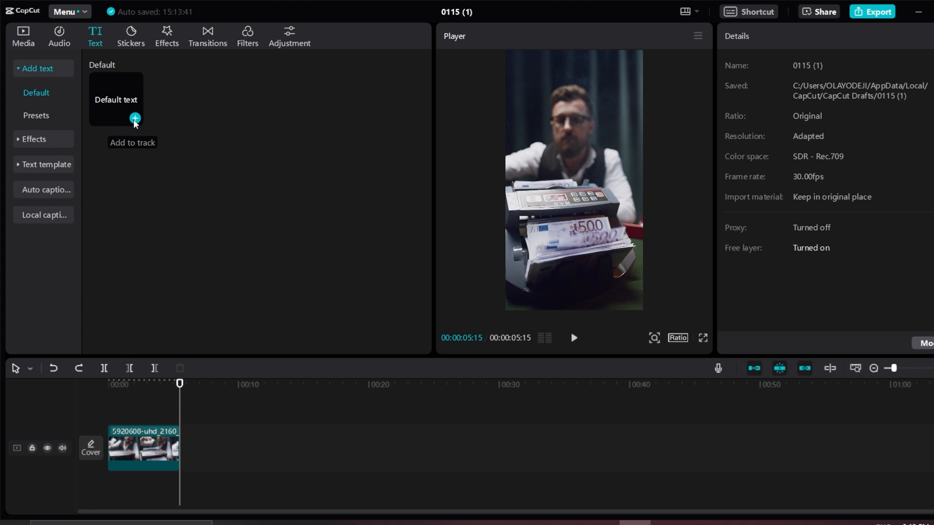
{"action": "left_click", "coordinate": [134, 119]}
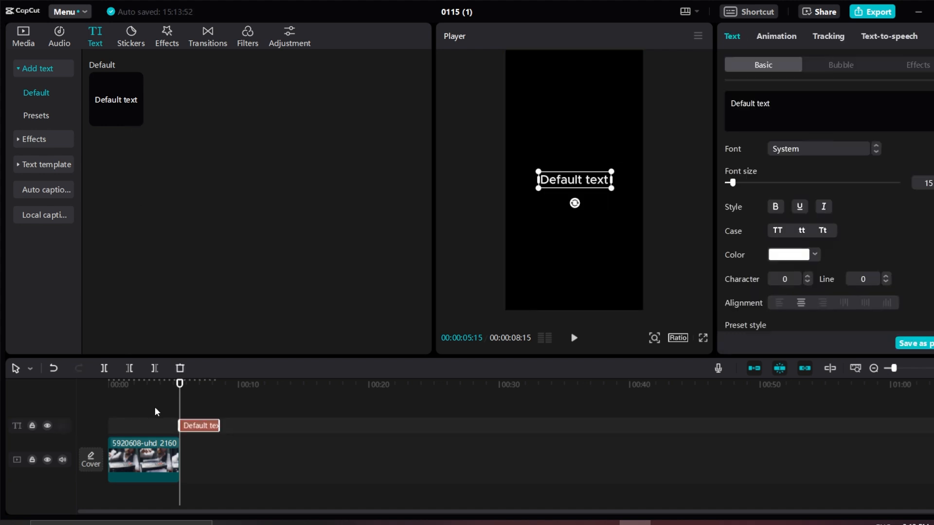
{"action": "left_click", "coordinate": [127, 389]}
{"action": "left_click_drag", "start_coordinate": [206, 434], "coordinate": [152, 429]}
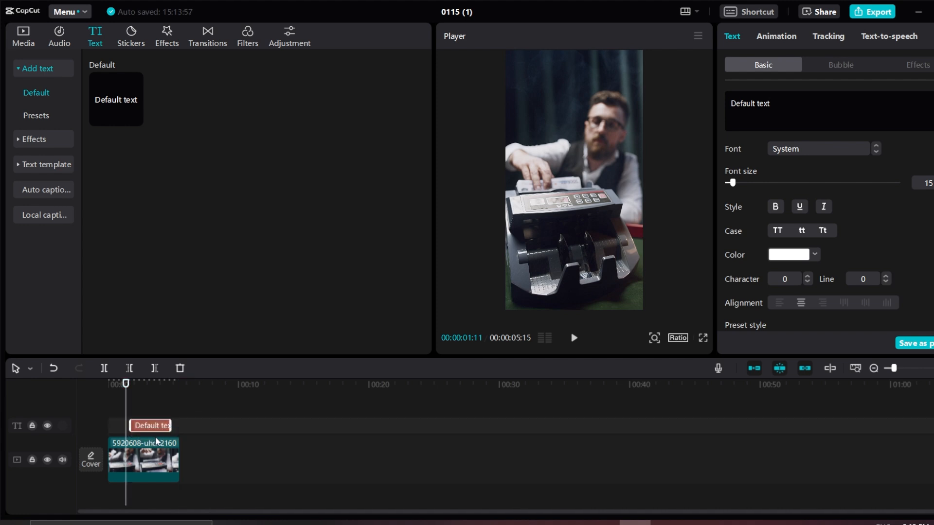
Play the video section with the default text and pause at about 00:00:03:07
{"action": "key", "text": "space"}
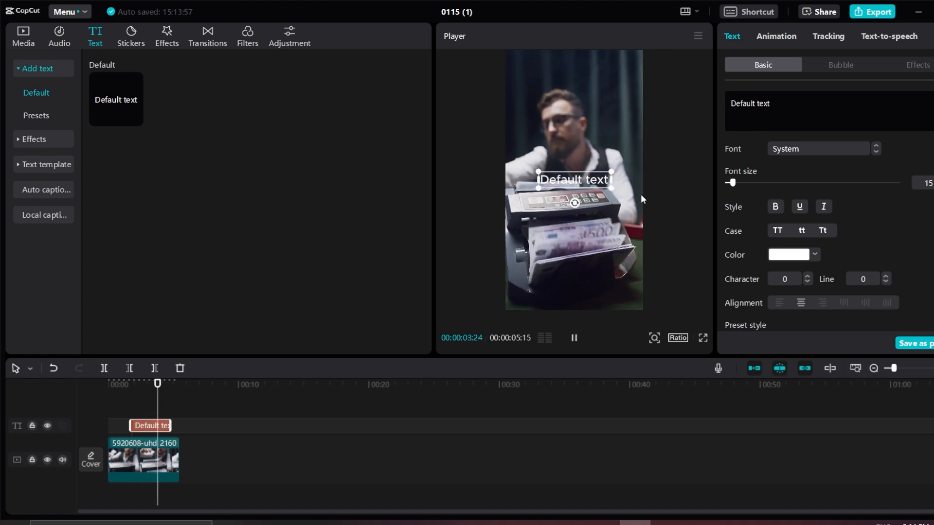
{"action": "left_click", "coordinate": [147, 388]}
{"action": "key", "text": "space"}
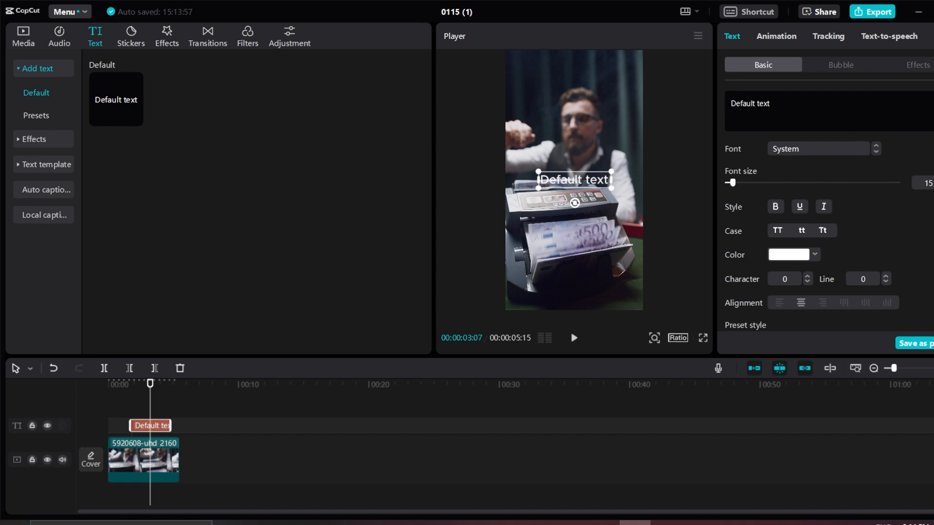
Replace the default text with "The man is counting the money" and keep the text selected in the preview
{"action": "left_click", "coordinate": [770, 101]}
{"action": "left_click_drag", "start_coordinate": [770, 100], "coordinate": [721, 101]}
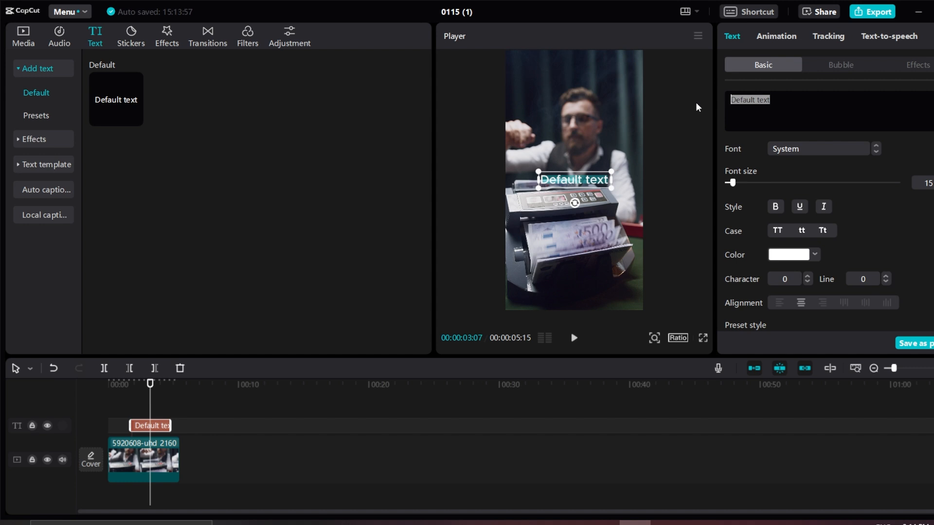
{"action": "type", "text": "The m"}
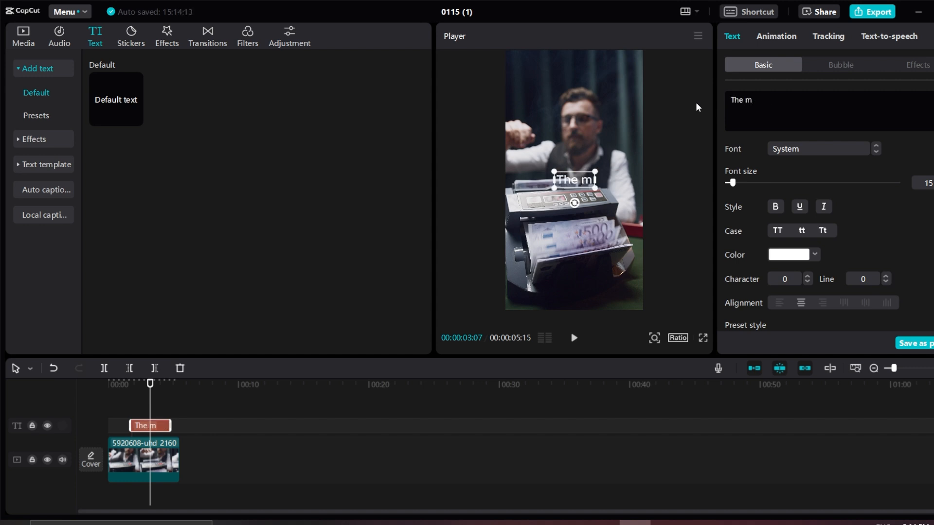
{"action": "type", "text": "an is counting"}
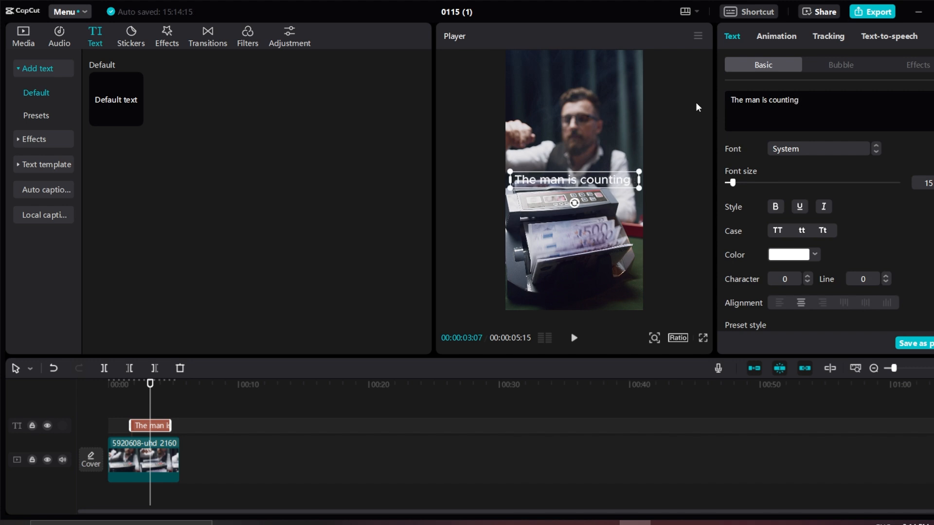
{"action": "type", "text": " the money"}
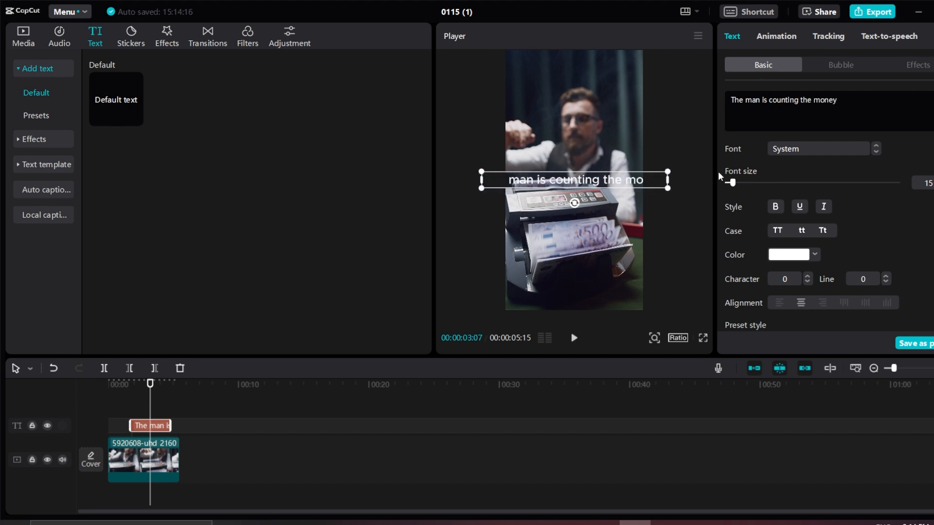
{"action": "left_click", "coordinate": [616, 125]}
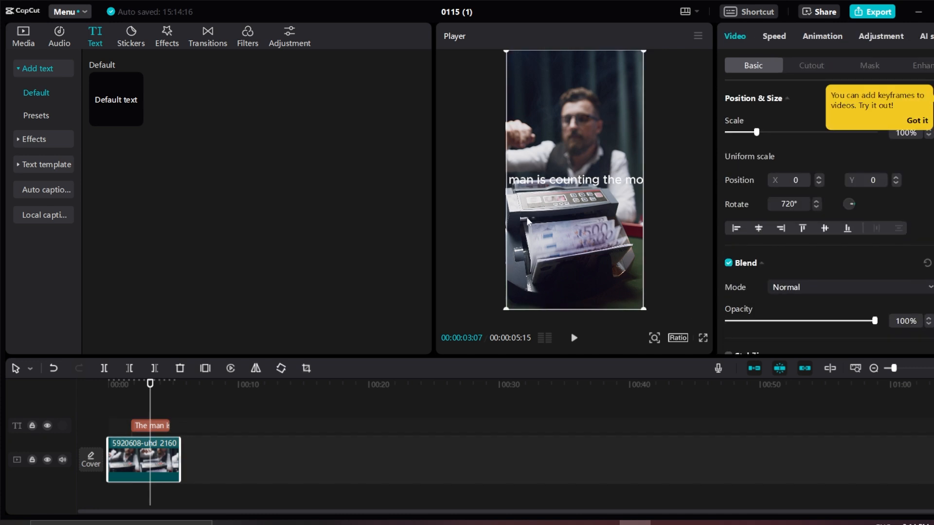
{"action": "left_click", "coordinate": [549, 187]}
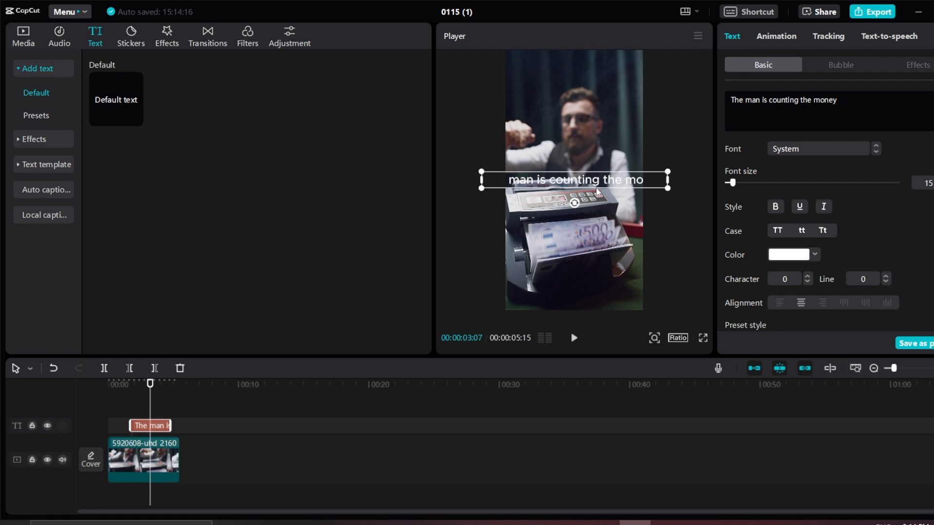
Shrink the text to size 10, centred near the bottom of the video frame, and set its font to Montserrat
{"action": "left_click_drag", "start_coordinate": [570, 183], "coordinate": [596, 197]}
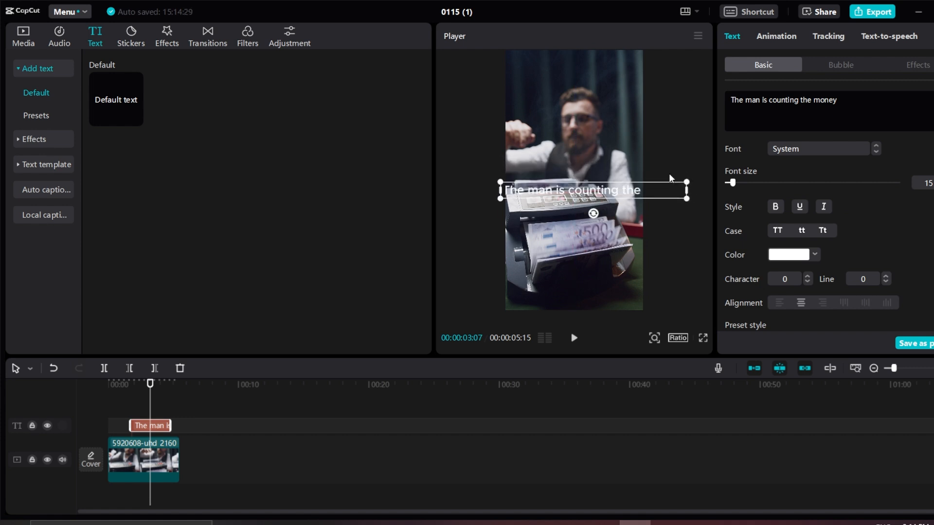
{"action": "left_click_drag", "start_coordinate": [500, 182], "coordinate": [568, 265]}
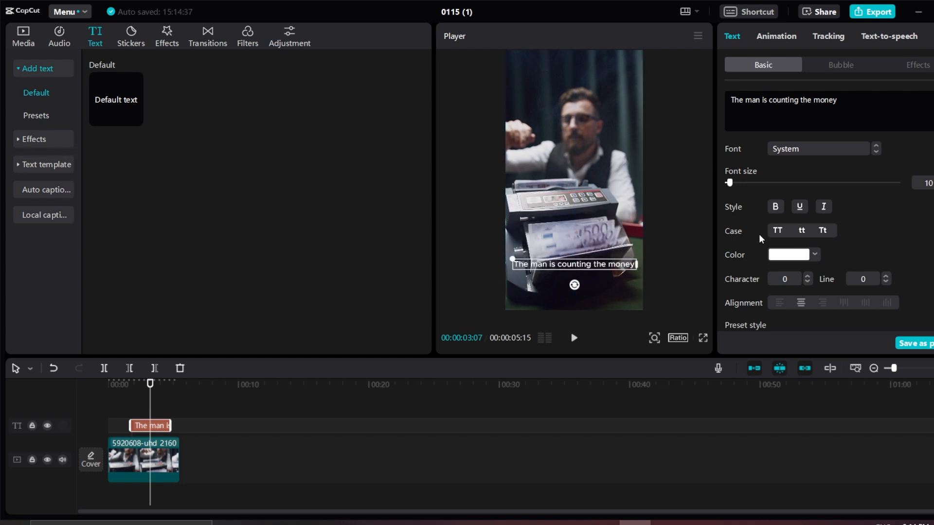
{"action": "left_click", "coordinate": [837, 148]}
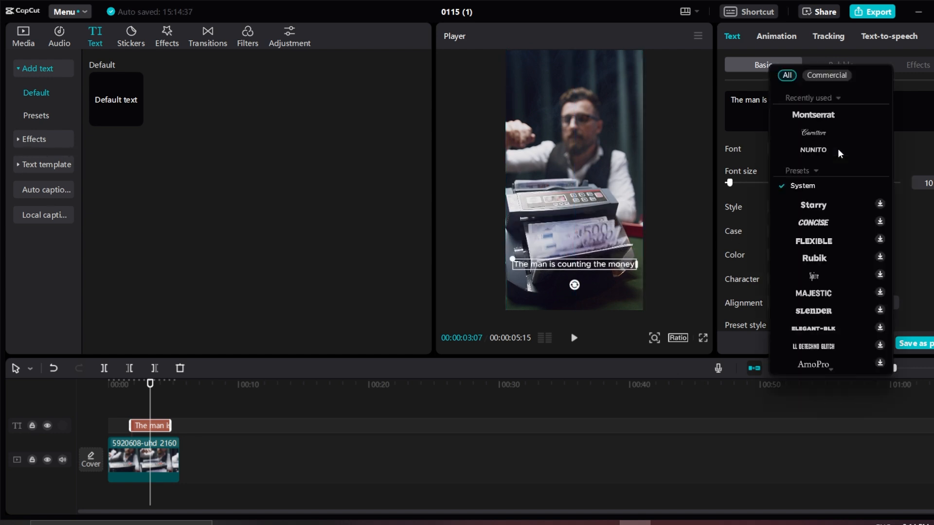
{"action": "left_click", "coordinate": [830, 115]}
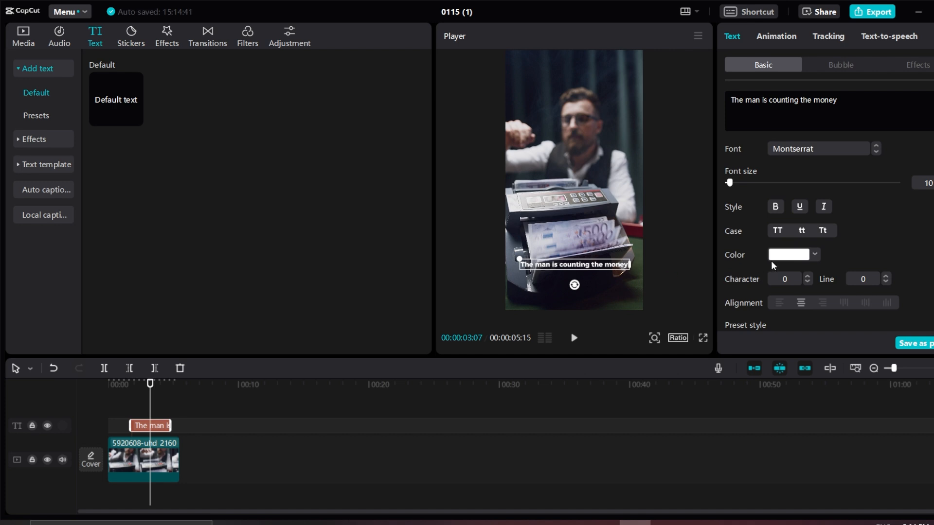
Colour the text bright yellow, FFE200, trying black in between
{"action": "left_click", "coordinate": [798, 256]}
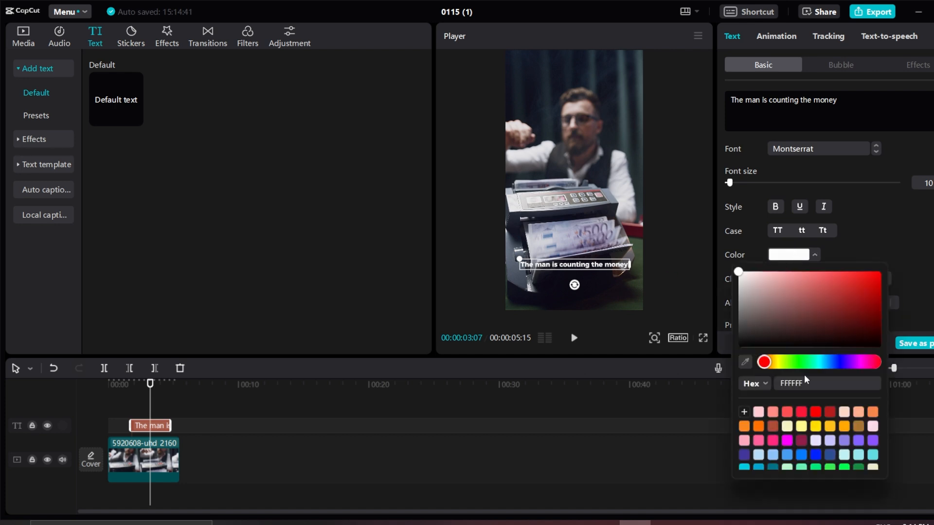
{"action": "left_click_drag", "start_coordinate": [760, 369], "coordinate": [781, 364]}
{"action": "left_click", "coordinate": [878, 271]}
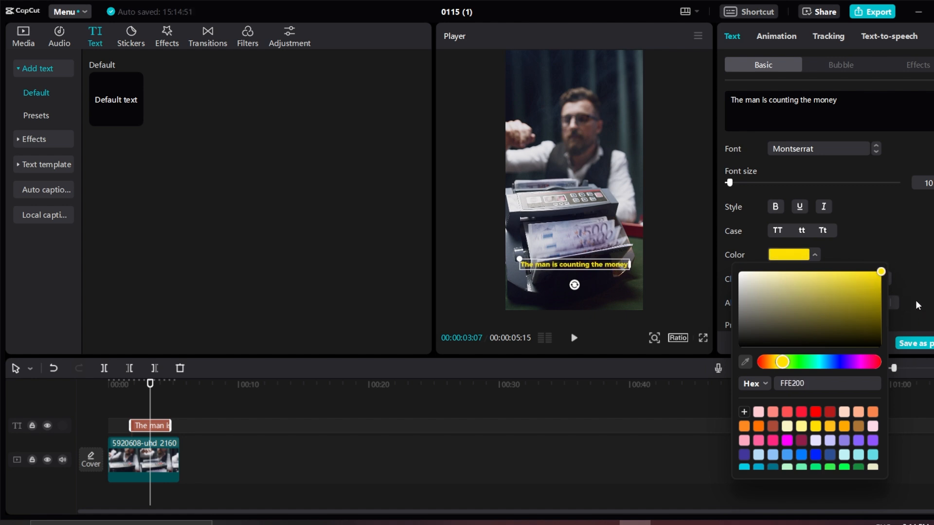
{"action": "left_click", "coordinate": [739, 347]}
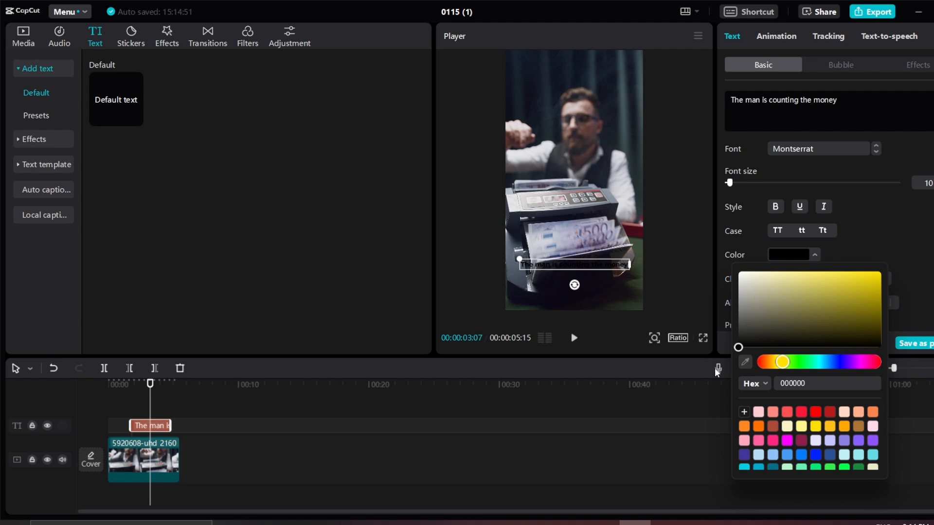
{"action": "left_click", "coordinate": [880, 273]}
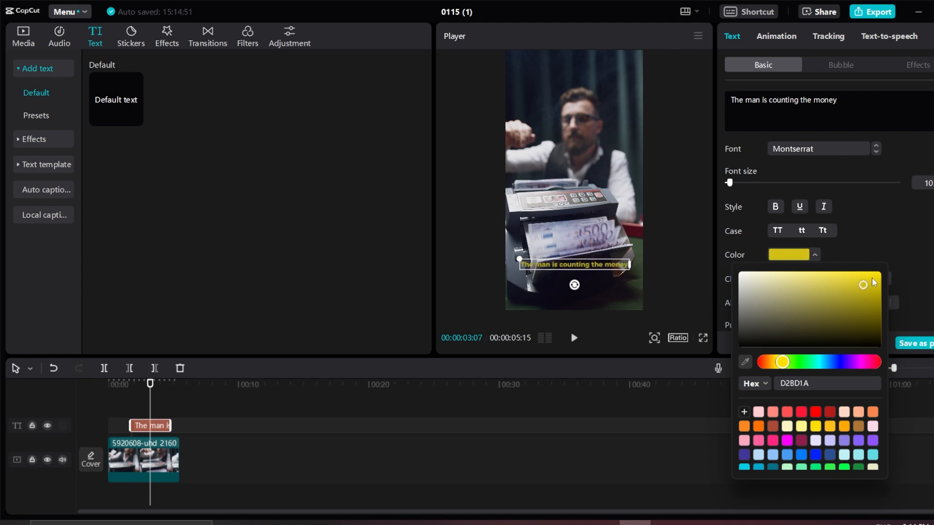
{"action": "left_click", "coordinate": [923, 287]}
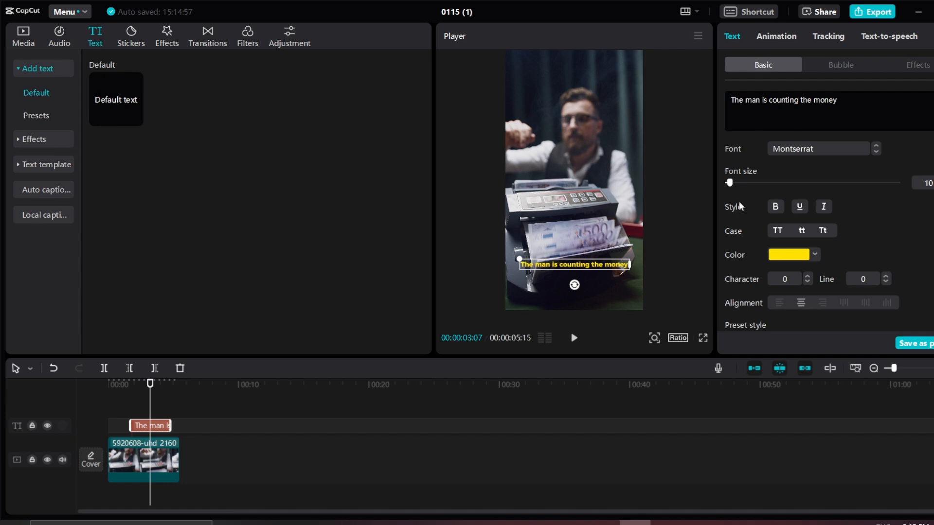
Set the text's font size to 12 and deselect the text
{"action": "left_click", "coordinate": [933, 180]}
{"action": "left_click", "coordinate": [933, 180]}
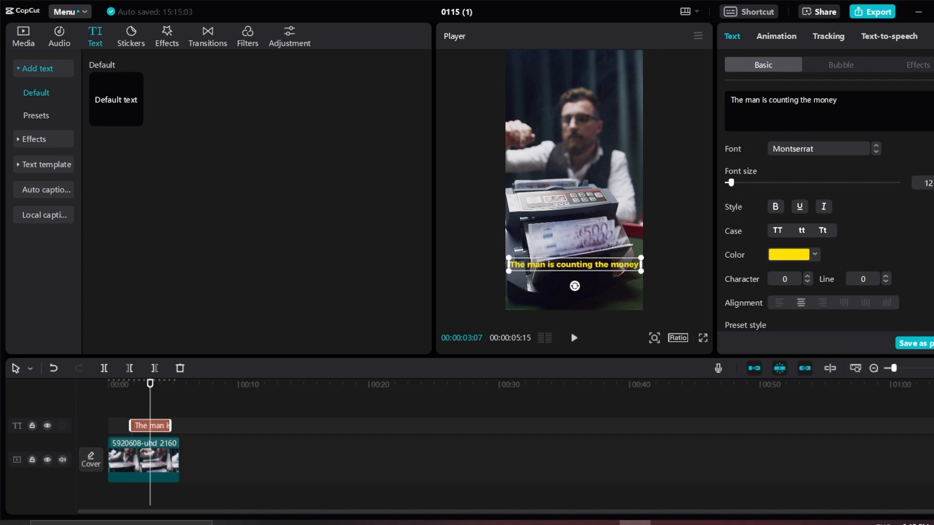
{"action": "left_click", "coordinate": [675, 290]}
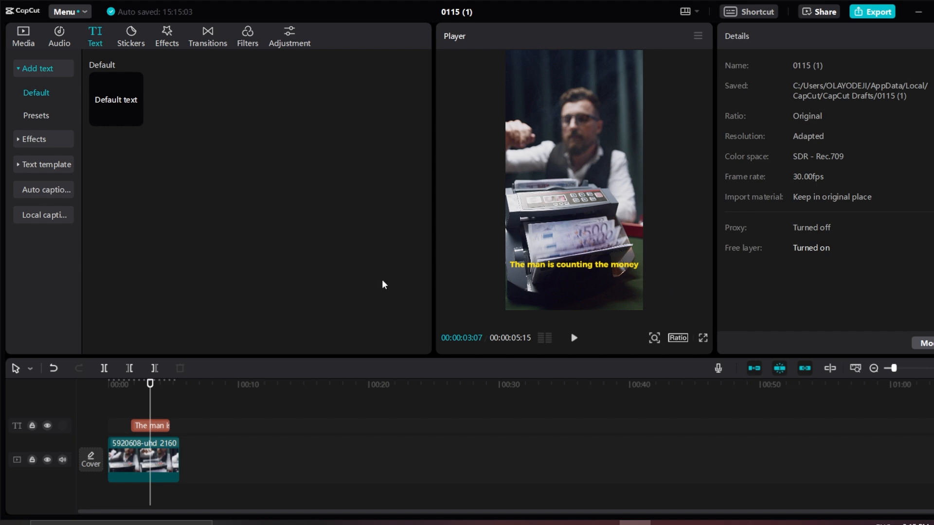
Play the clip twice from shortly before the text appears to review the styled text
{"action": "left_click", "coordinate": [123, 384]}
{"action": "key", "text": "space"}
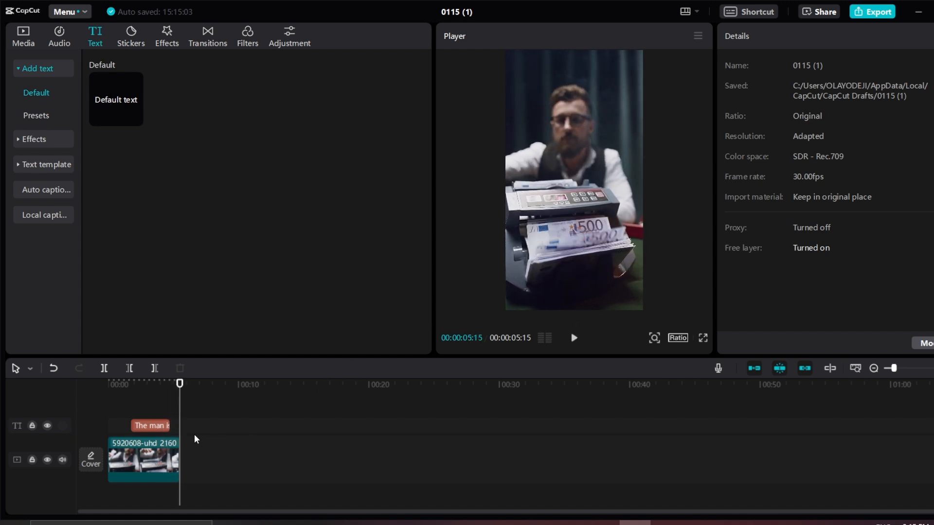
{"action": "left_click_drag", "start_coordinate": [156, 384], "coordinate": [124, 385]}
{"action": "key", "text": "space"}
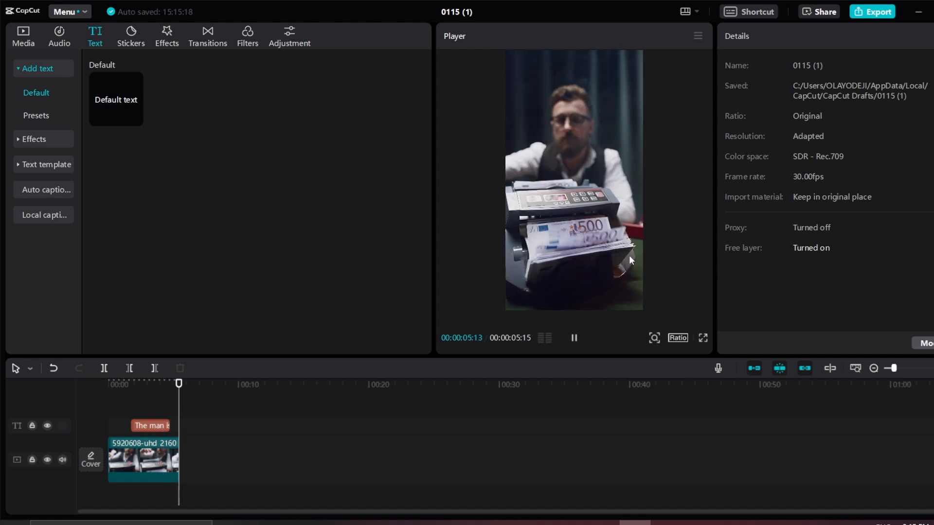
Extend the text clip almost to the end of the video clip and select it with the playhead at 00:00:02:15
{"action": "left_click", "coordinate": [168, 424]}
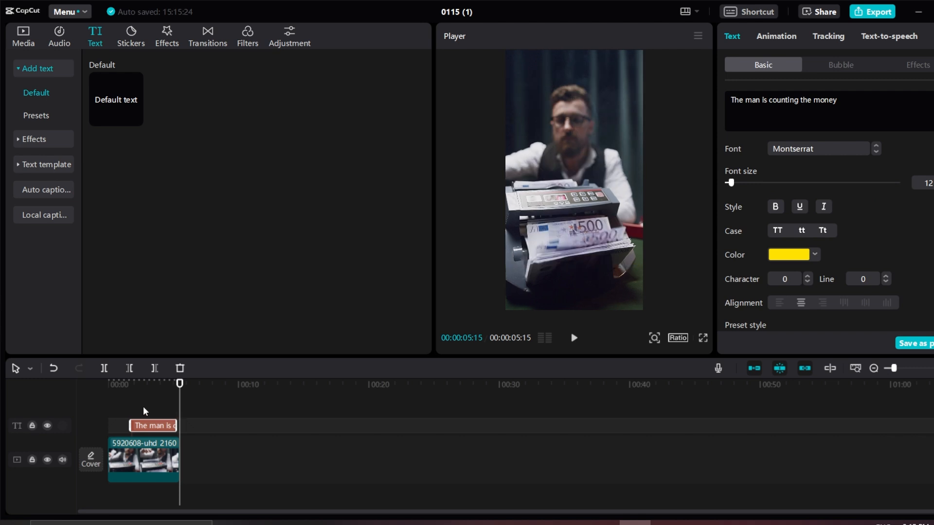
{"action": "left_click", "coordinate": [130, 396]}
{"action": "left_click", "coordinate": [140, 383]}
{"action": "left_click", "coordinate": [152, 428]}
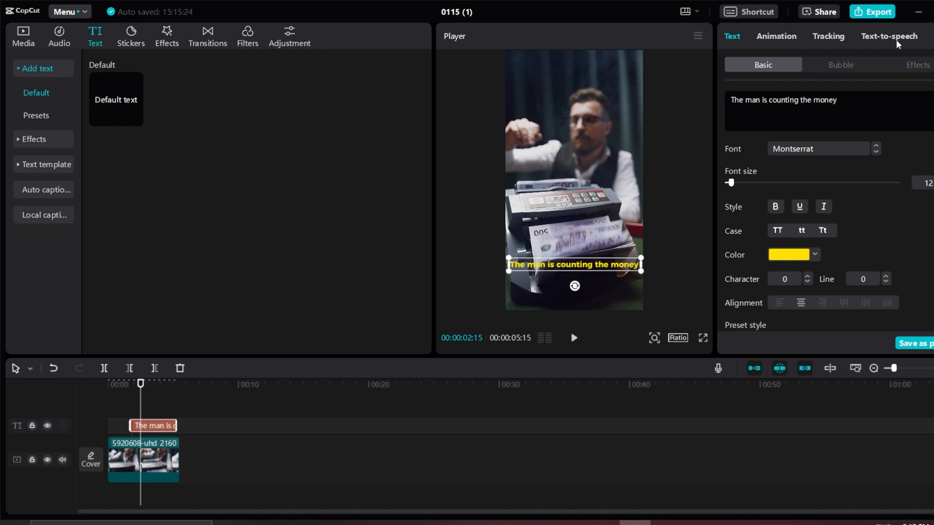
Look over the In, Out and Loop animations, apply the Typewriter In animation with a 1.0 s duration, and play it back
{"action": "left_click", "coordinate": [772, 36]}
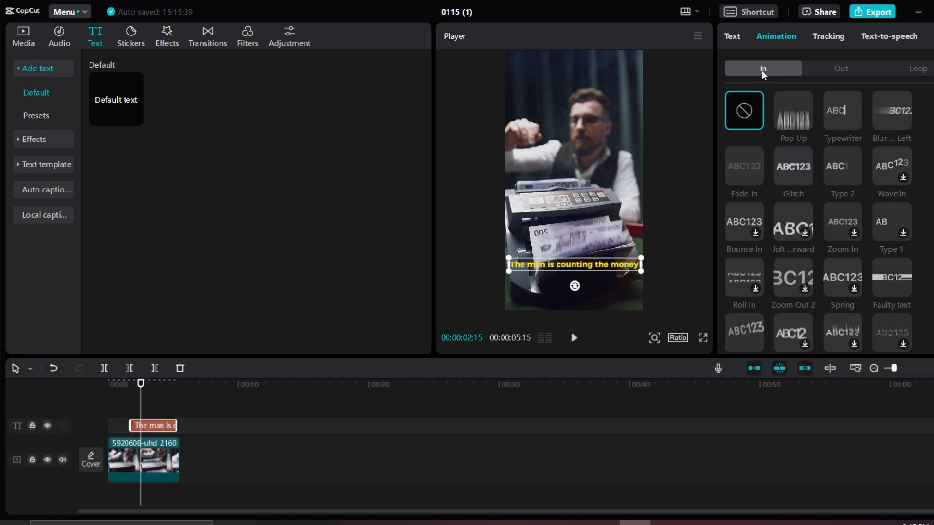
{"action": "left_click", "coordinate": [862, 69]}
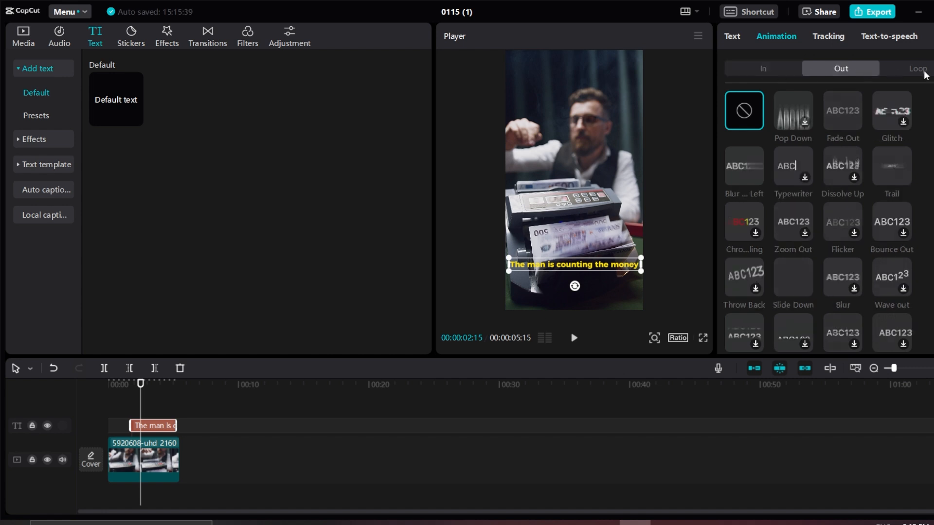
{"action": "left_click", "coordinate": [924, 71]}
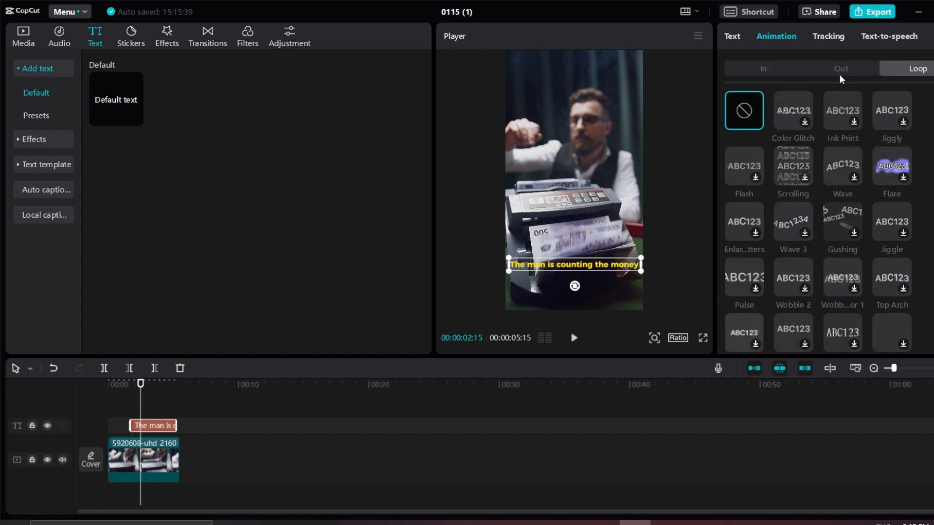
{"action": "left_click", "coordinate": [766, 68]}
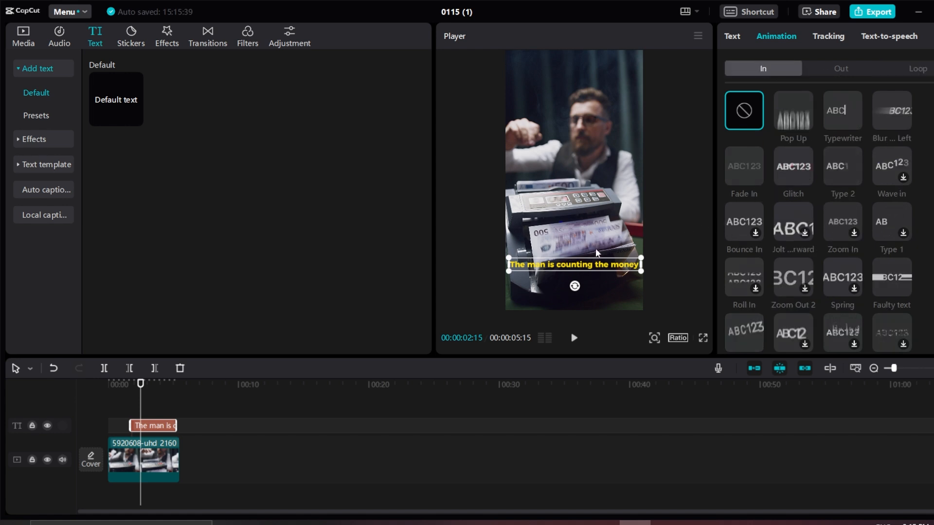
{"action": "left_click", "coordinate": [839, 113]}
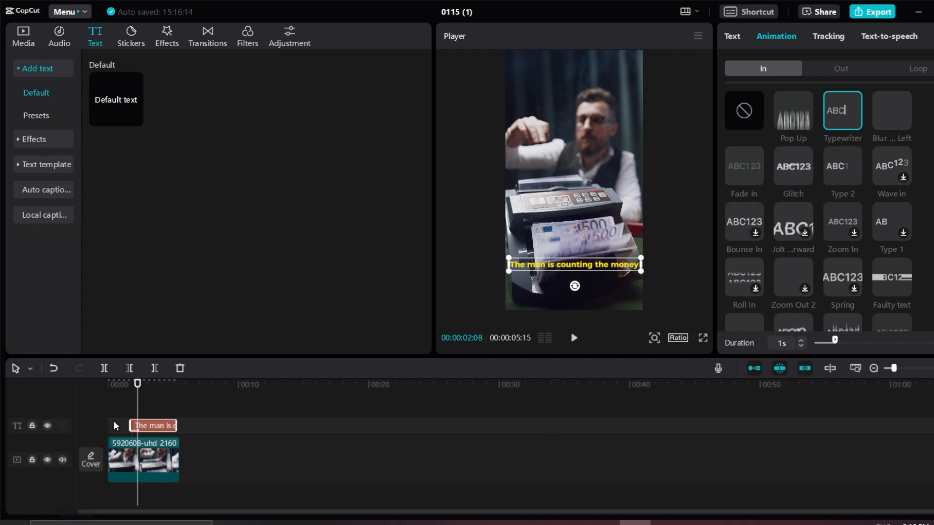
{"action": "left_click", "coordinate": [132, 383]}
{"action": "key", "text": "space"}
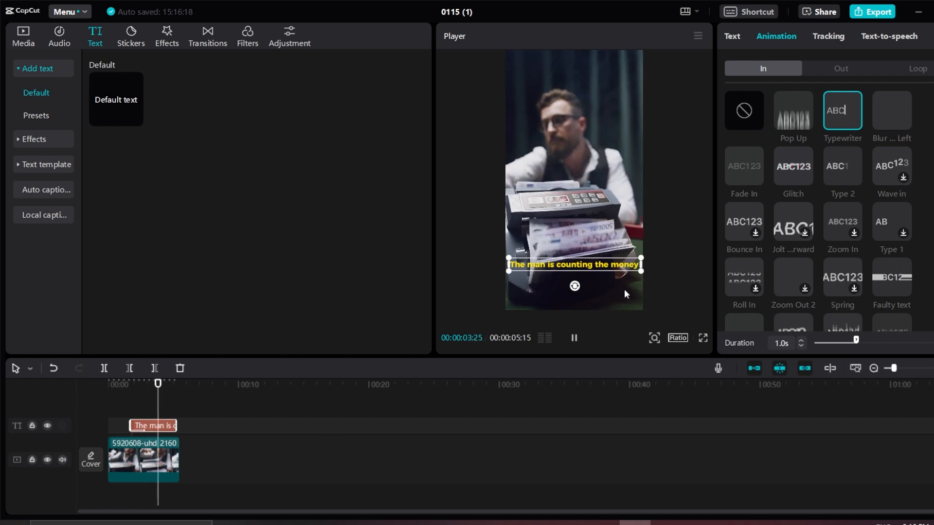
Apply the Fade Out animation to the end of the text and play the clip from before the text starts
{"action": "left_click", "coordinate": [845, 66]}
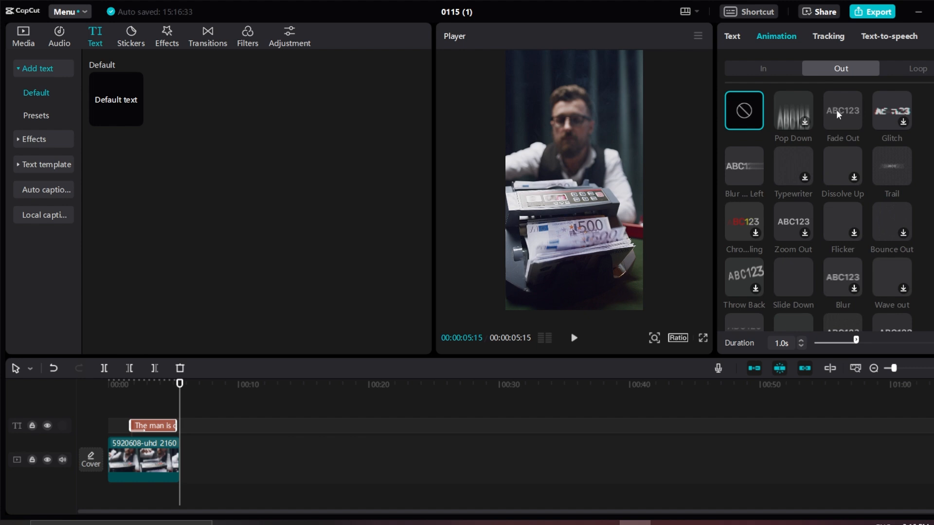
{"action": "left_click", "coordinate": [838, 109]}
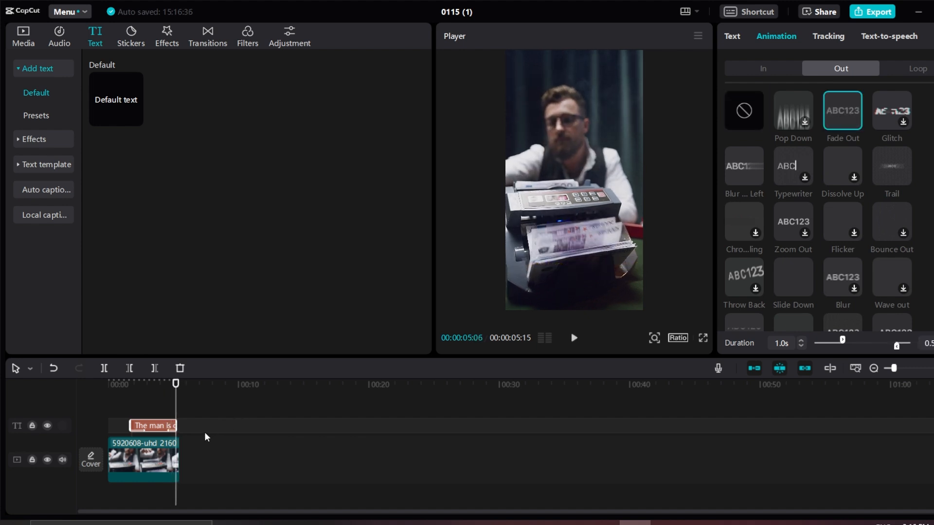
{"action": "left_click", "coordinate": [127, 384]}
{"action": "key", "text": "space"}
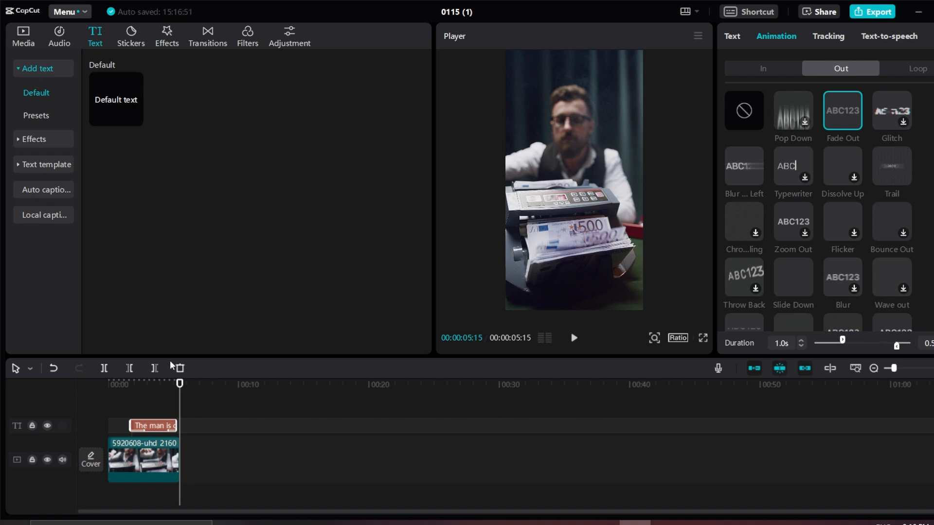
Return to the text's basic settings, play from 00:00:02:03 and pause at about 00:00:02:29
{"action": "left_click_drag", "start_coordinate": [154, 386], "coordinate": [136, 387]}
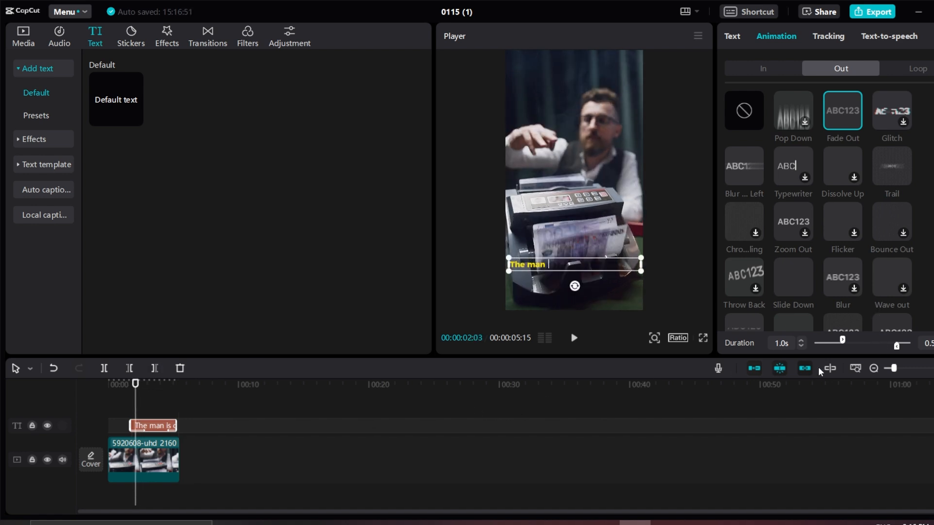
{"action": "left_click", "coordinate": [728, 38]}
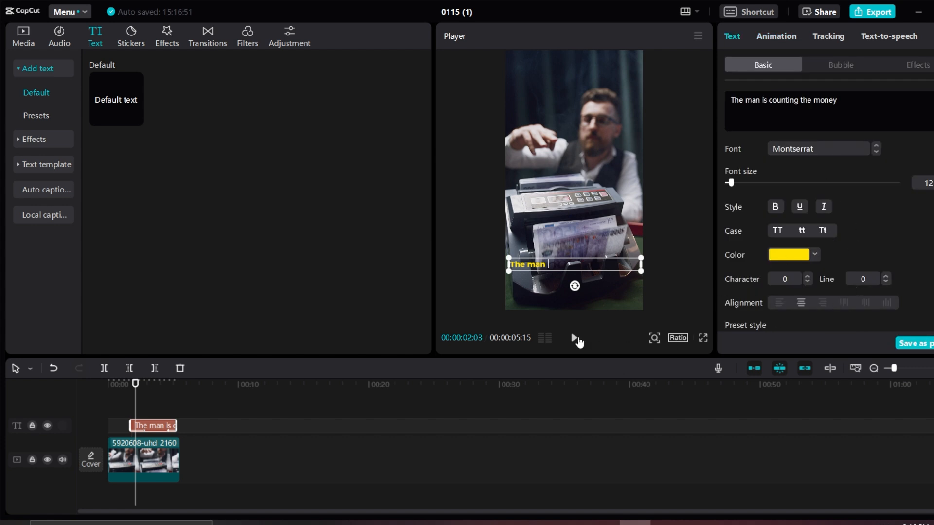
{"action": "key", "text": "space"}
{"action": "key", "text": "space"}
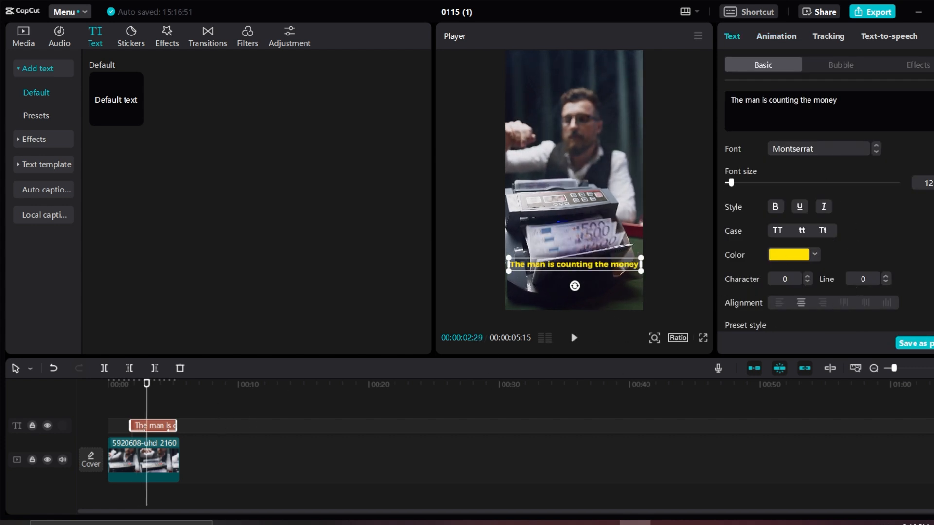
Enable a stroke on the text with thickness 82 and colour it white
{"action": "scroll", "coordinate": [886, 237], "scroll_direction": "down", "scroll_amount": 10}
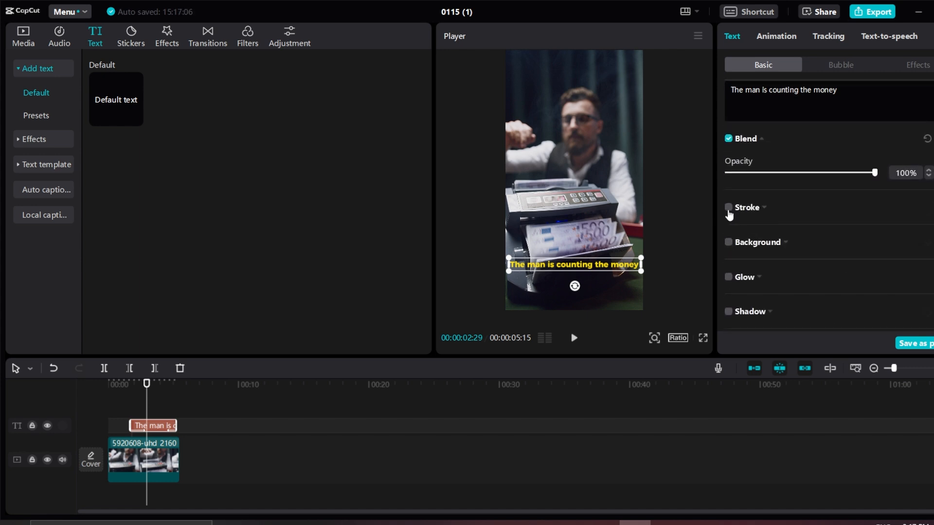
{"action": "left_click", "coordinate": [728, 207]}
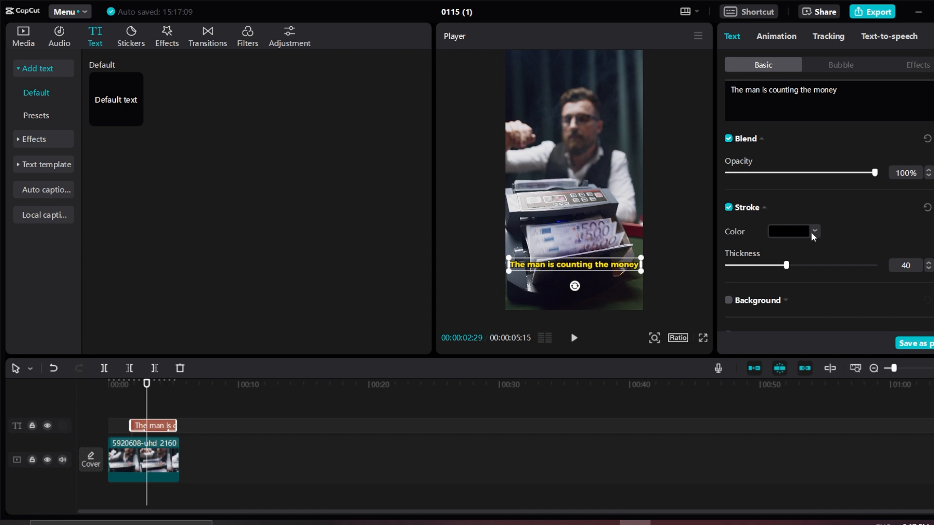
{"action": "mouse_move", "coordinate": [787, 265]}
{"action": "left_mouse_down"}
{"action": "mouse_move", "coordinate": [886, 289]}
{"action": "mouse_move", "coordinate": [849, 281]}
{"action": "left_mouse_up"}
{"action": "left_click", "coordinate": [790, 232]}
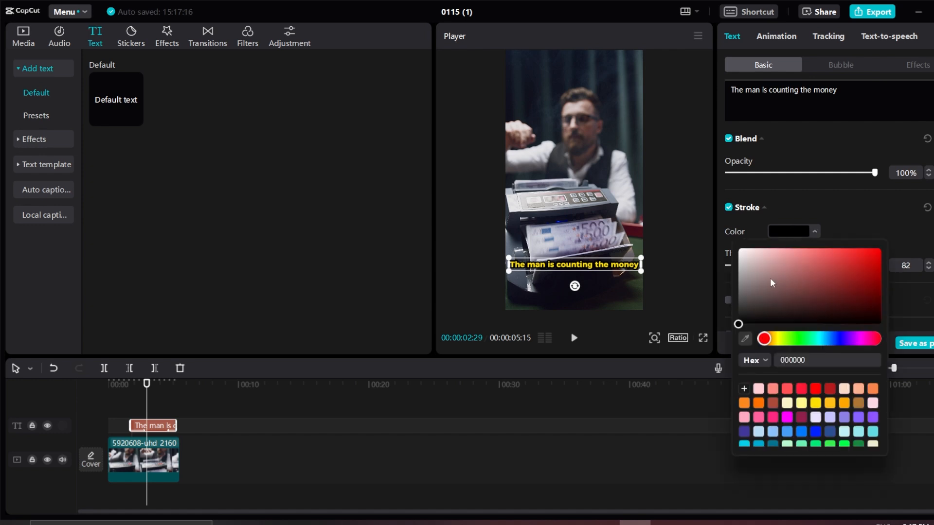
{"action": "left_click", "coordinate": [739, 250]}
{"action": "left_click", "coordinate": [857, 210]}
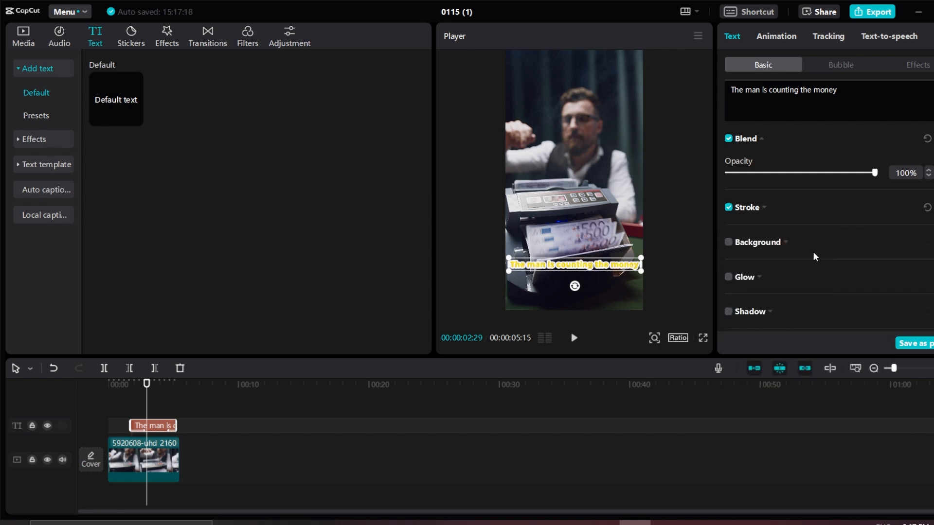
Reduce the text stroke's thickness to 45 and set its colour to black, 000000
{"action": "left_click", "coordinate": [774, 210]}
{"action": "mouse_move", "coordinate": [847, 267]}
{"action": "left_mouse_down"}
{"action": "mouse_move", "coordinate": [726, 270]}
{"action": "mouse_move", "coordinate": [886, 280]}
{"action": "mouse_move", "coordinate": [821, 276]}
{"action": "mouse_move", "coordinate": [792, 285]}
{"action": "left_mouse_up"}
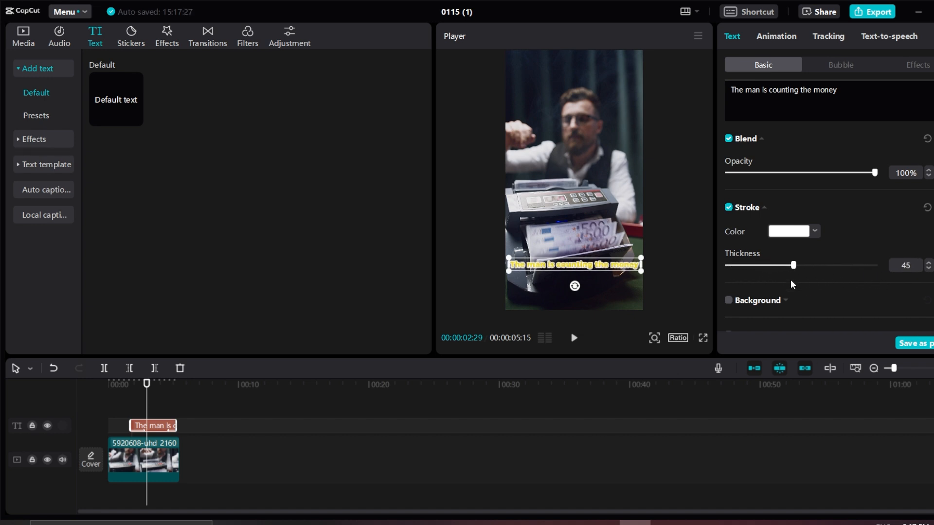
{"action": "left_click", "coordinate": [802, 231]}
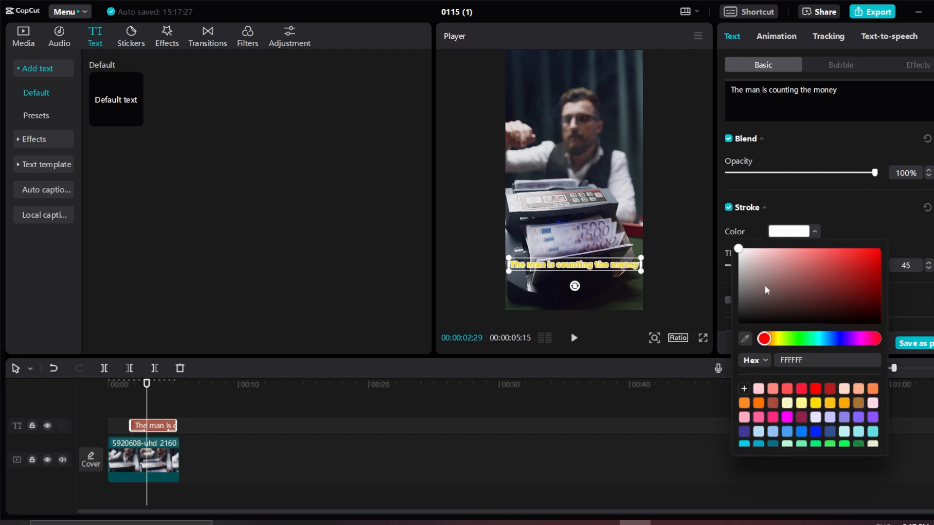
{"action": "left_click_drag", "start_coordinate": [765, 285], "coordinate": [732, 331]}
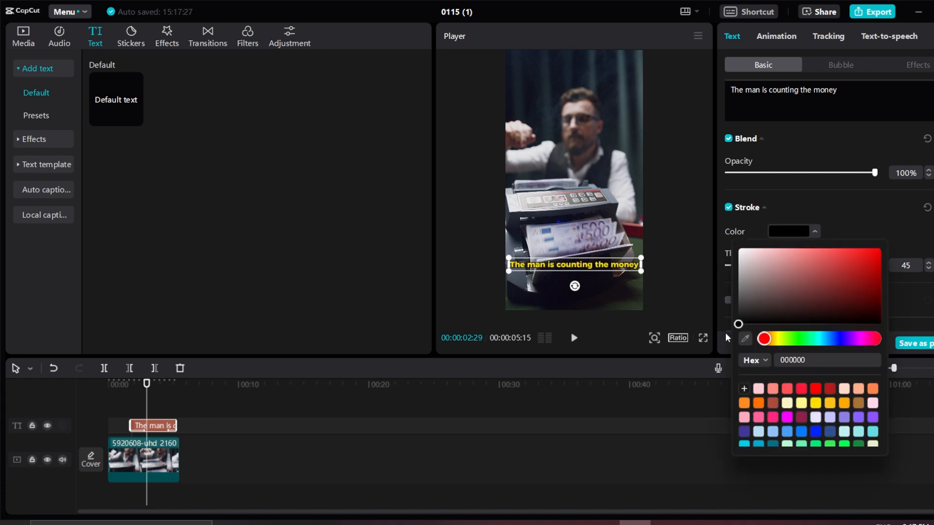
{"action": "left_click", "coordinate": [880, 231]}
{"action": "scroll", "coordinate": [776, 301], "scroll_direction": "down", "scroll_amount": 2}
{"action": "scroll", "coordinate": [776, 302], "scroll_direction": "down", "scroll_amount": 1}
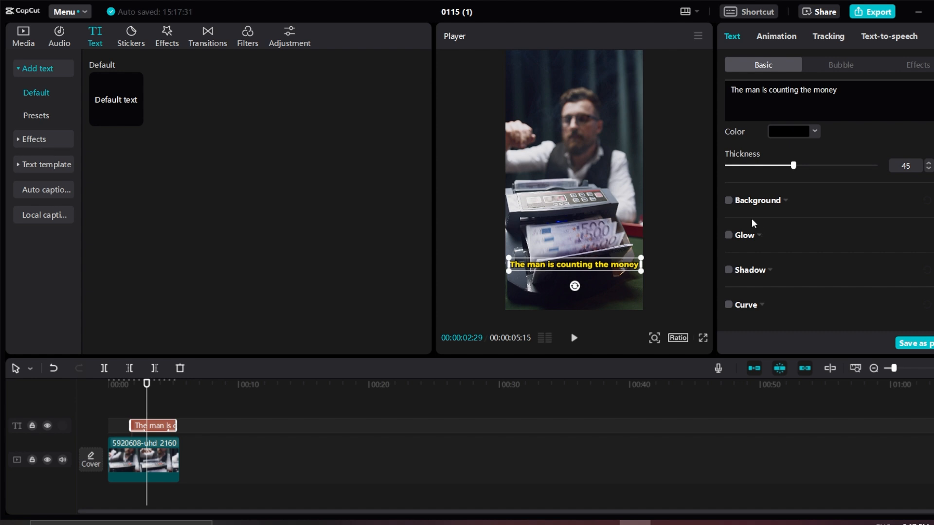
Enable a background behind the text "The man is counting the money" and colour it red, FF0000
{"action": "left_click", "coordinate": [742, 204]}
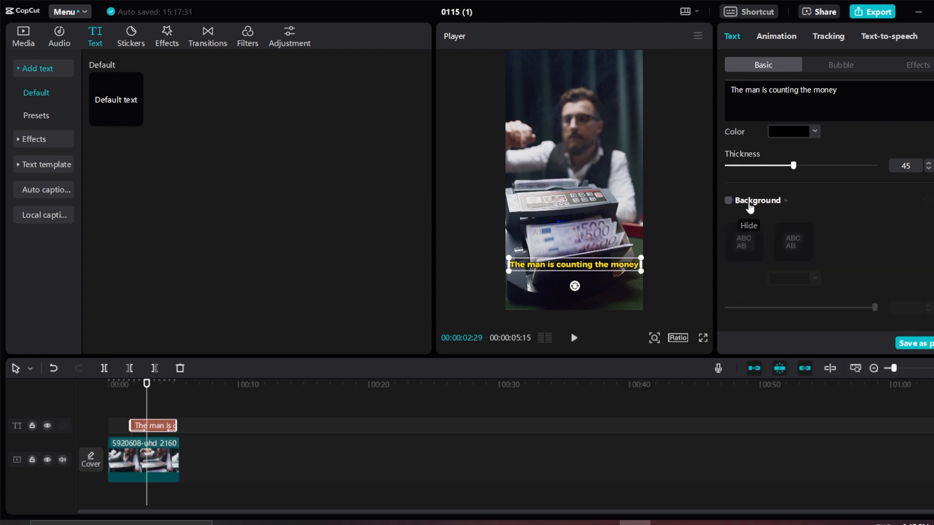
{"action": "left_click", "coordinate": [729, 201]}
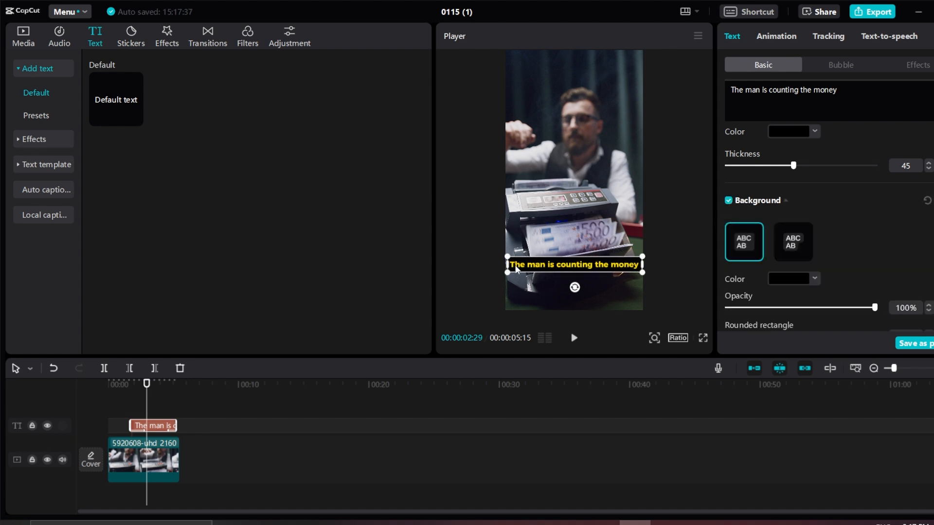
{"action": "left_click", "coordinate": [791, 279]}
{"action": "left_click", "coordinate": [881, 295]}
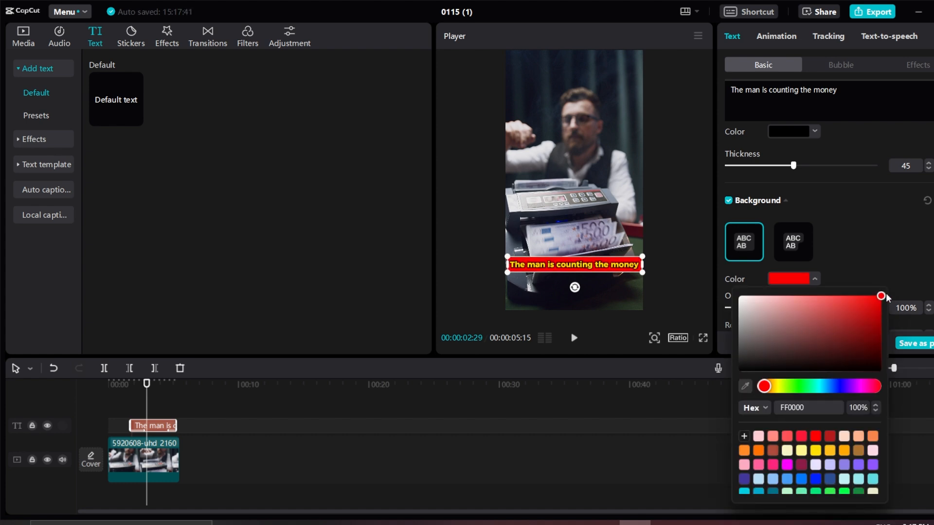
{"action": "left_click", "coordinate": [892, 257]}
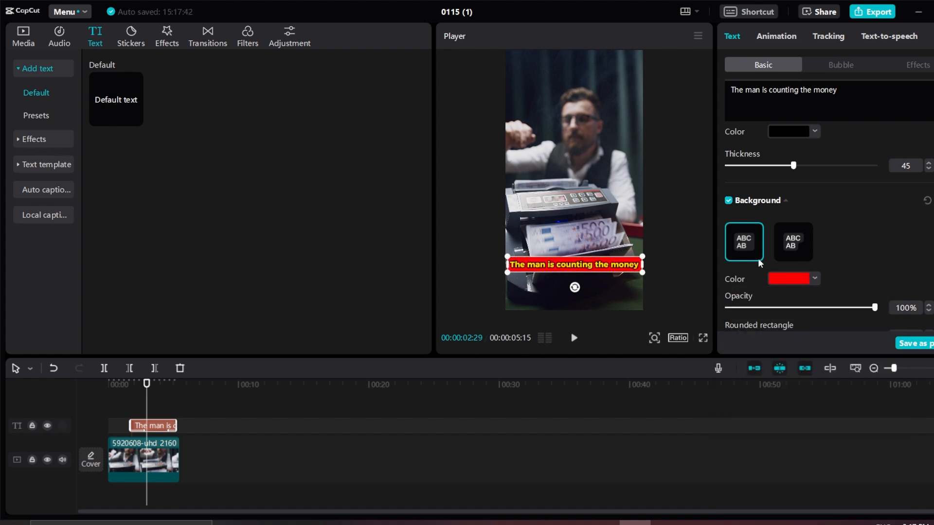
Compare the two background shape styles and apply the second one to the text
{"action": "left_click", "coordinate": [624, 276]}
{"action": "left_click", "coordinate": [600, 267]}
{"action": "scroll", "coordinate": [782, 268], "scroll_direction": "down", "scroll_amount": 5}
{"action": "scroll", "coordinate": [782, 269], "scroll_direction": "down", "scroll_amount": 5}
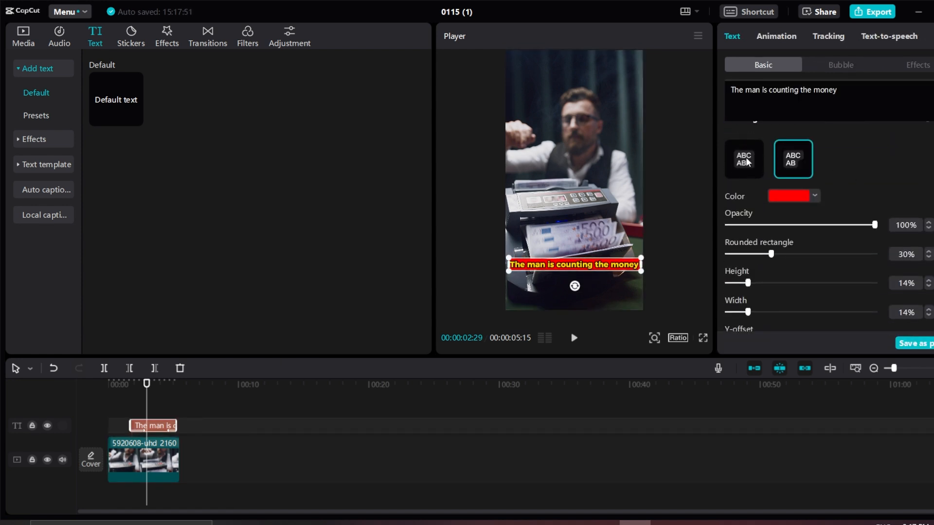
{"action": "left_click", "coordinate": [748, 163]}
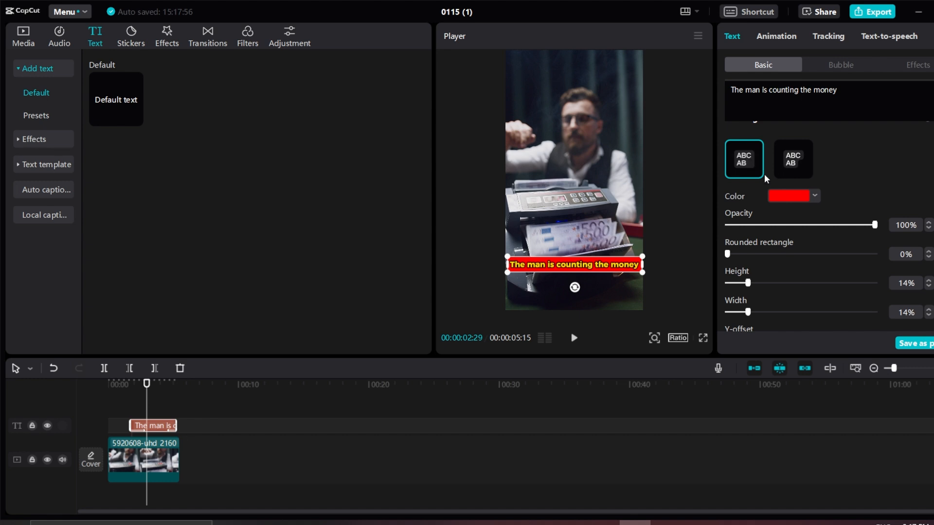
{"action": "left_click", "coordinate": [793, 163]}
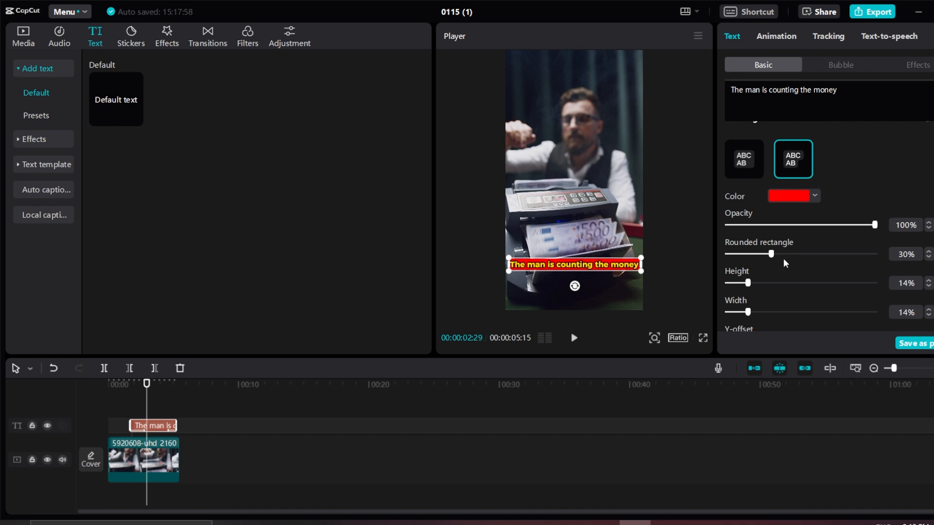
Set the text background's height to 9%, width to 31% and rounded rectangle to 100%
{"action": "left_click_drag", "start_coordinate": [771, 255], "coordinate": [773, 312]}
{"action": "scroll", "coordinate": [766, 298], "scroll_direction": "down", "scroll_amount": 1}
{"action": "scroll", "coordinate": [765, 288], "scroll_direction": "down", "scroll_amount": 3}
{"action": "scroll", "coordinate": [761, 188], "scroll_direction": "up", "scroll_amount": 4}
{"action": "left_click_drag", "start_coordinate": [783, 256], "coordinate": [882, 258]}
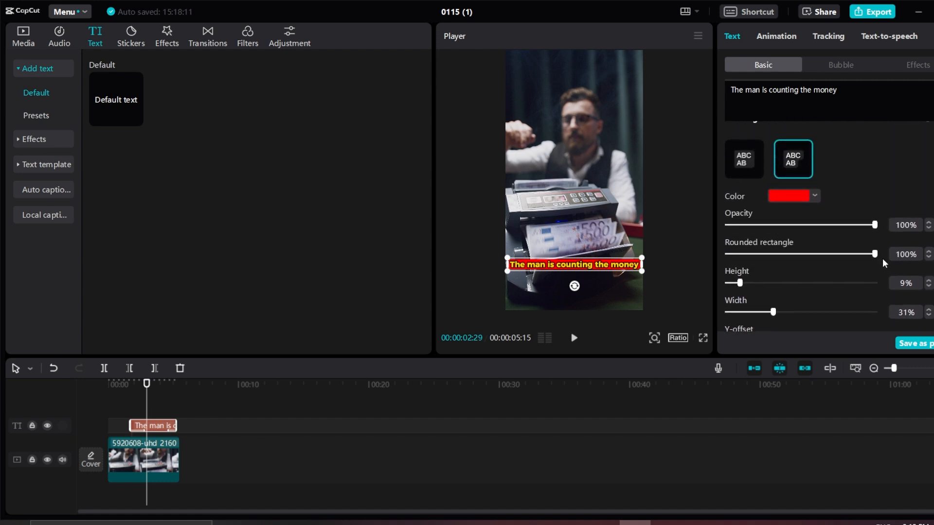
Play the clip from around the start of the text and pause at about 00:00:04:12
{"action": "left_click", "coordinate": [545, 274]}
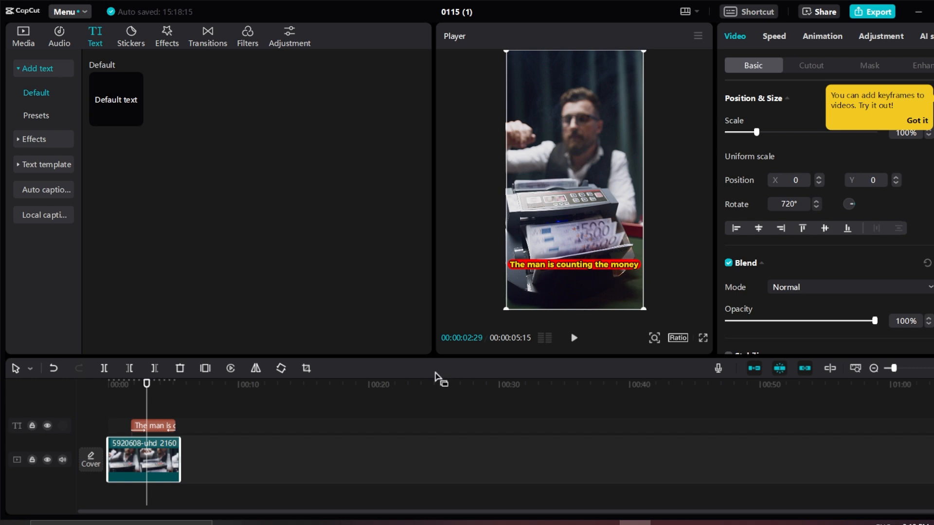
{"action": "left_click_drag", "start_coordinate": [146, 385], "coordinate": [133, 386]}
{"action": "key", "text": "space"}
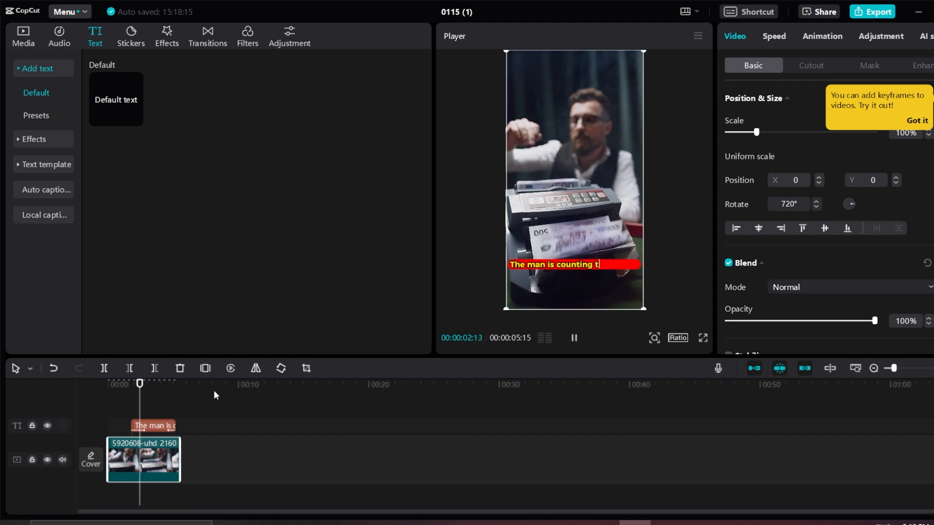
{"action": "key", "text": "space"}
Reselect the text clip, enable Glow on it and colour the glow white
{"action": "scroll", "coordinate": [827, 346], "scroll_direction": "down", "scroll_amount": 3}
{"action": "scroll", "coordinate": [818, 301], "scroll_direction": "down", "scroll_amount": 2}
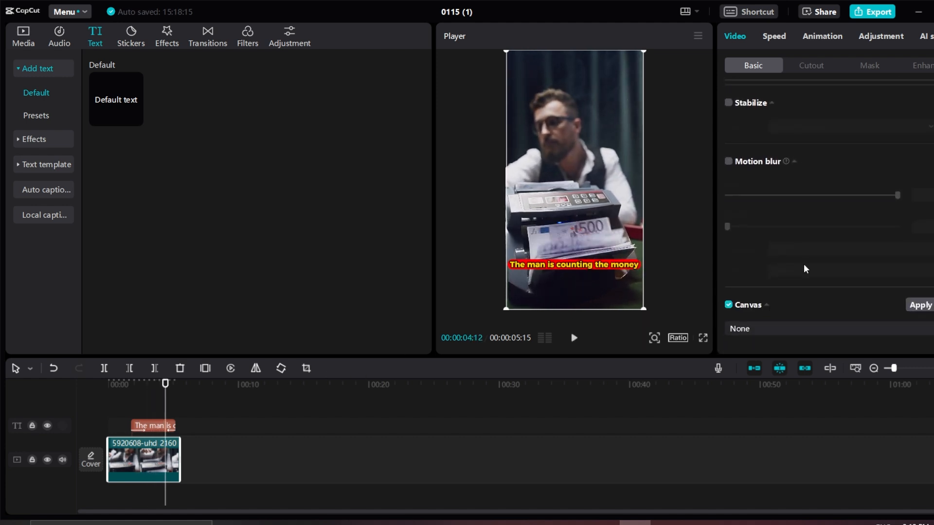
{"action": "scroll", "coordinate": [800, 268], "scroll_direction": "up", "scroll_amount": 5}
{"action": "left_click", "coordinate": [157, 427]}
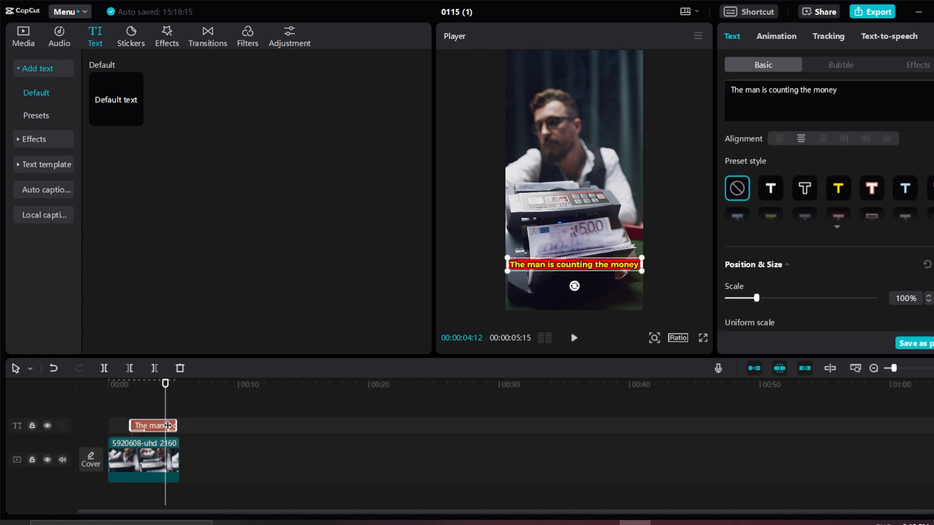
{"action": "scroll", "coordinate": [793, 251], "scroll_direction": "down", "scroll_amount": 10}
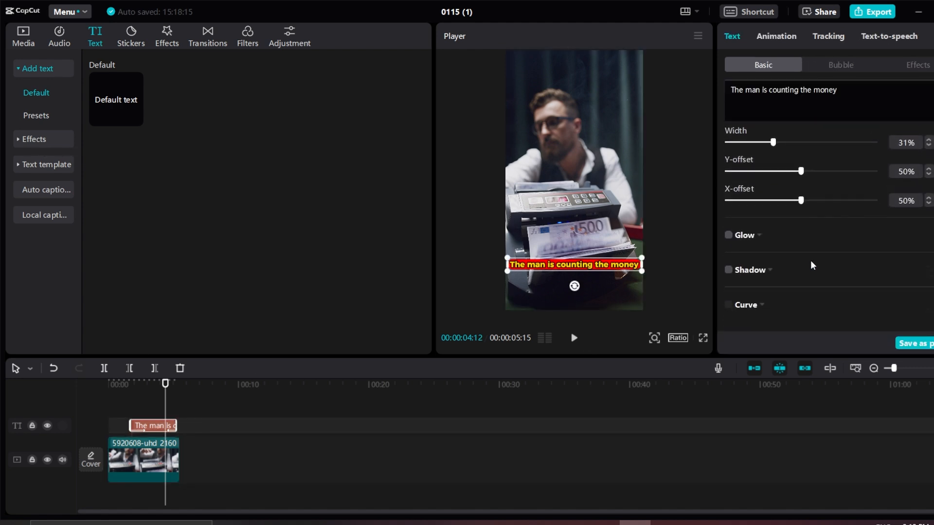
{"action": "left_click", "coordinate": [729, 235]}
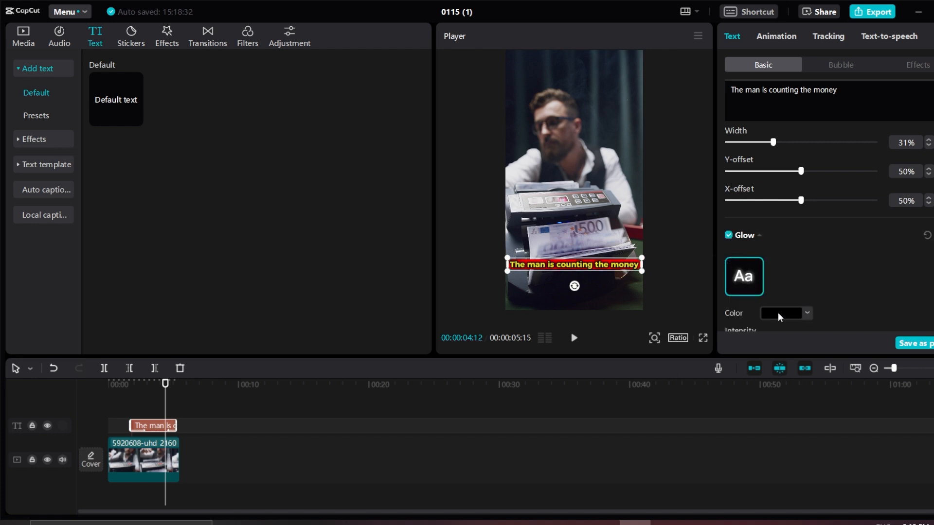
{"action": "left_click", "coordinate": [778, 312]}
{"action": "left_click_drag", "start_coordinate": [773, 335], "coordinate": [725, 329]}
{"action": "left_click", "coordinate": [831, 275]}
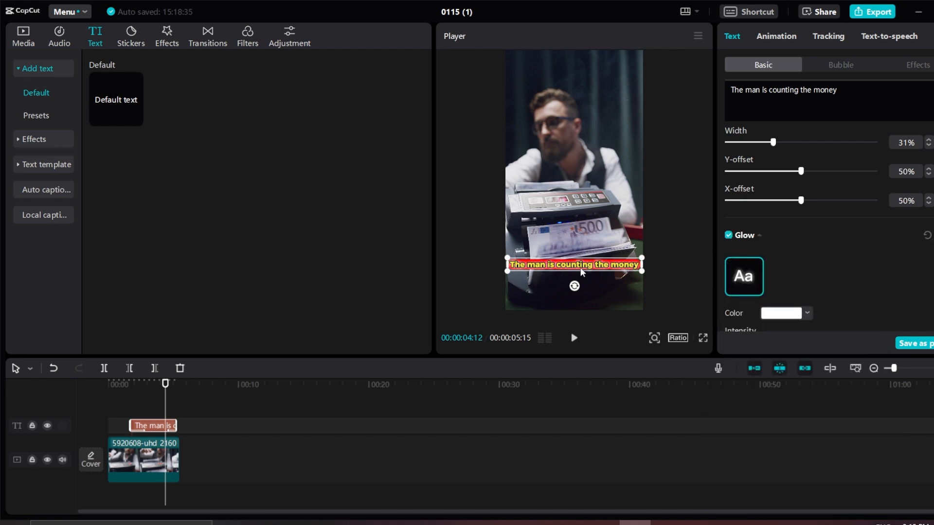
Try the text glow with intensity 77 and range 18, and turn Glow off
{"action": "scroll", "coordinate": [794, 279], "scroll_direction": "down", "scroll_amount": 2}
{"action": "scroll", "coordinate": [794, 277], "scroll_direction": "up", "scroll_amount": 1}
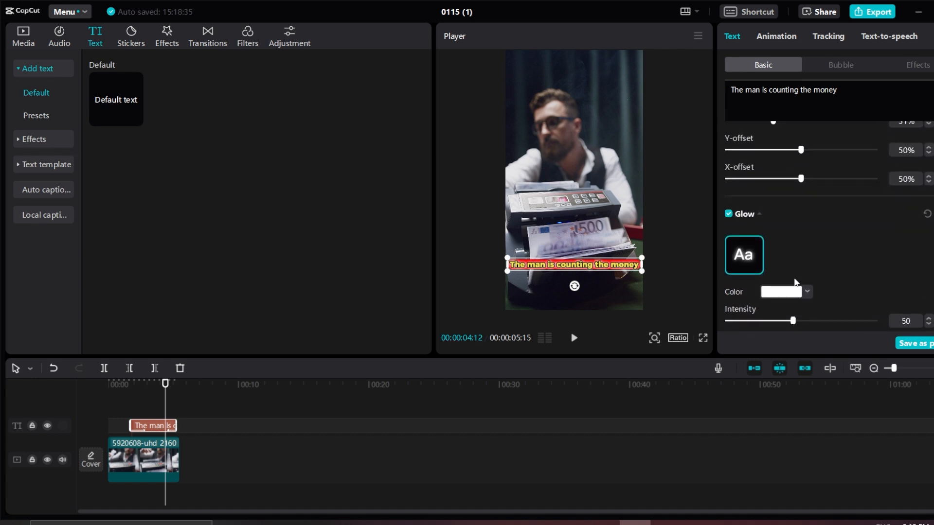
{"action": "scroll", "coordinate": [788, 279], "scroll_direction": "down", "scroll_amount": 2}
{"action": "left_click_drag", "start_coordinate": [793, 251], "coordinate": [836, 251]}
{"action": "left_click_drag", "start_coordinate": [776, 285], "coordinate": [741, 288]}
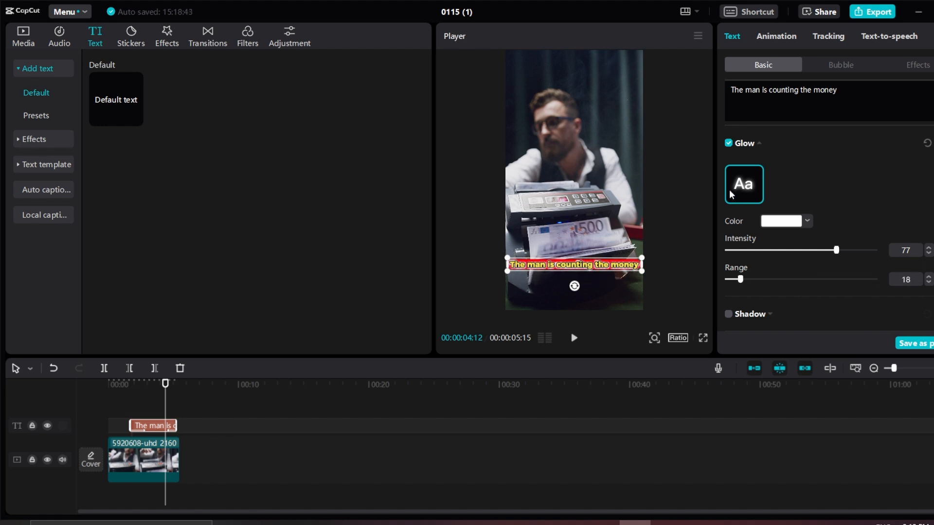
{"action": "left_click", "coordinate": [729, 143]}
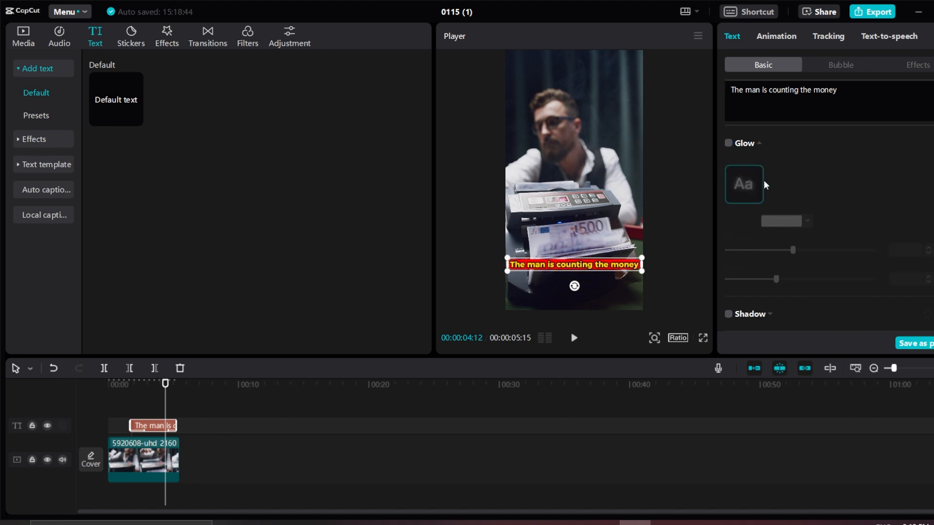
Enable a shadow on the text and review its colour, opacity, bluriness, distance and angle settings
{"action": "scroll", "coordinate": [763, 184], "scroll_direction": "down", "scroll_amount": 1}
{"action": "left_click", "coordinate": [728, 270]}
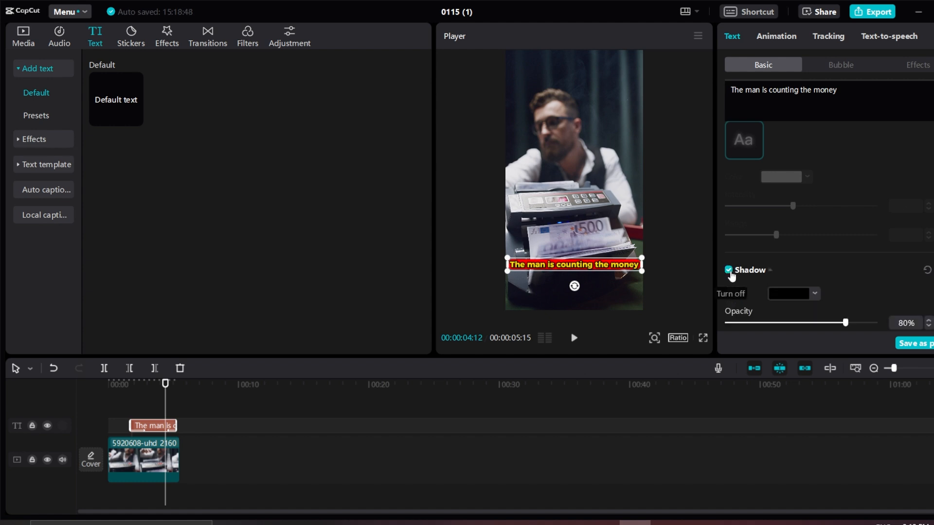
{"action": "scroll", "coordinate": [834, 315], "scroll_direction": "down", "scroll_amount": 3}
{"action": "scroll", "coordinate": [829, 289], "scroll_direction": "up", "scroll_amount": 2}
{"action": "scroll", "coordinate": [822, 292], "scroll_direction": "down", "scroll_amount": 2}
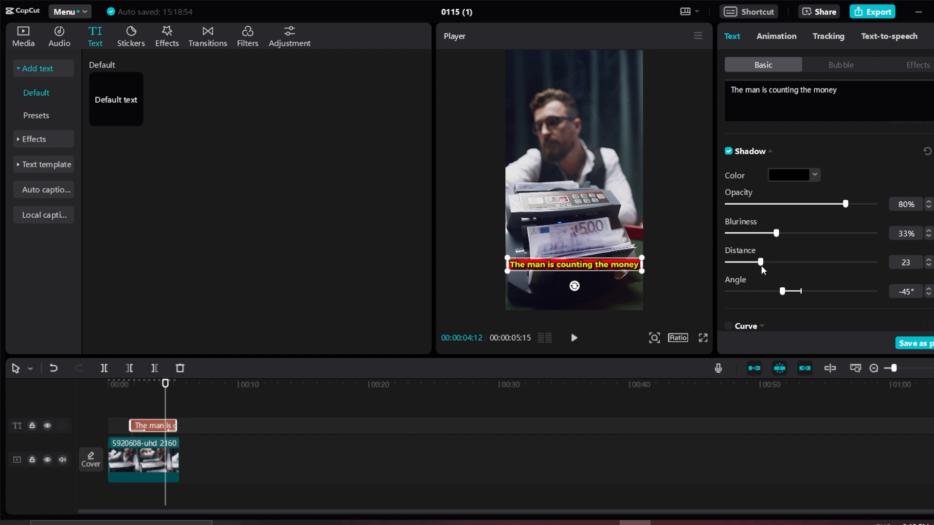
{"action": "scroll", "coordinate": [799, 241], "scroll_direction": "down", "scroll_amount": 5}
{"action": "scroll", "coordinate": [798, 241], "scroll_direction": "up", "scroll_amount": 5}
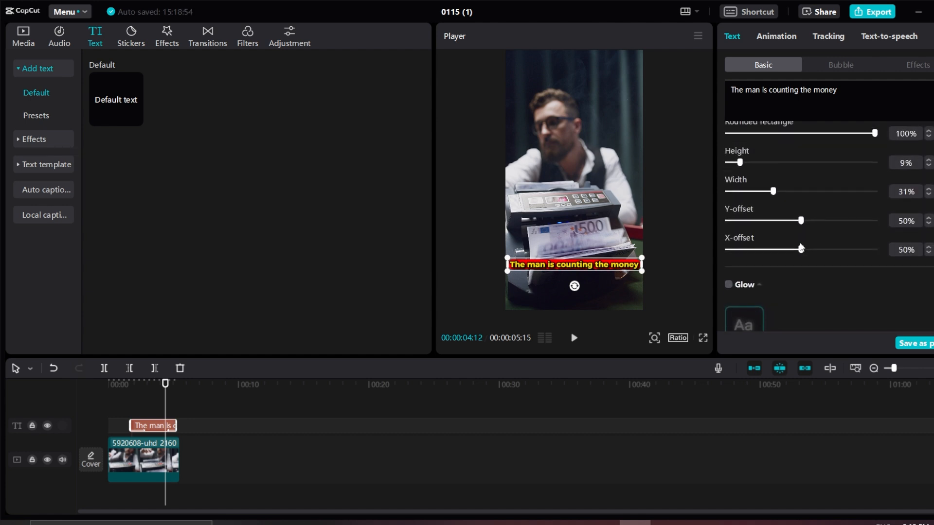
Toggle the text background off and on to compare, and increase the background's height
{"action": "left_click", "coordinate": [728, 191]}
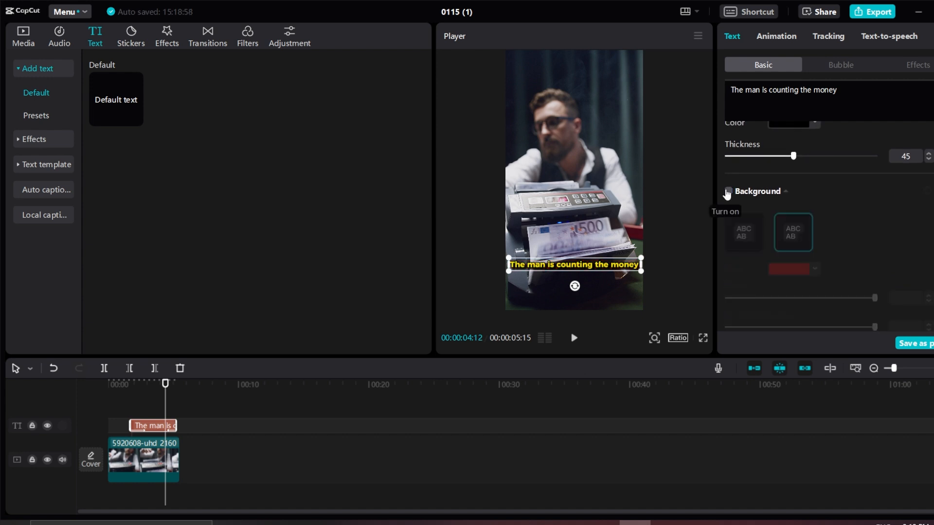
{"action": "left_click", "coordinate": [728, 192]}
{"action": "scroll", "coordinate": [811, 287], "scroll_direction": "down", "scroll_amount": 3}
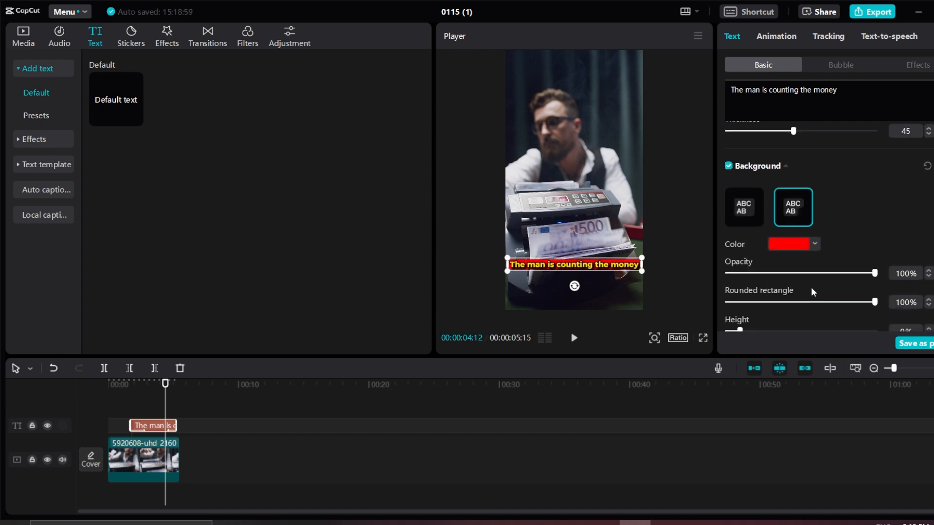
{"action": "scroll", "coordinate": [811, 287], "scroll_direction": "down", "scroll_amount": 1}
{"action": "left_click_drag", "start_coordinate": [740, 146], "coordinate": [811, 156]}
{"action": "scroll", "coordinate": [798, 243], "scroll_direction": "down", "scroll_amount": 6}
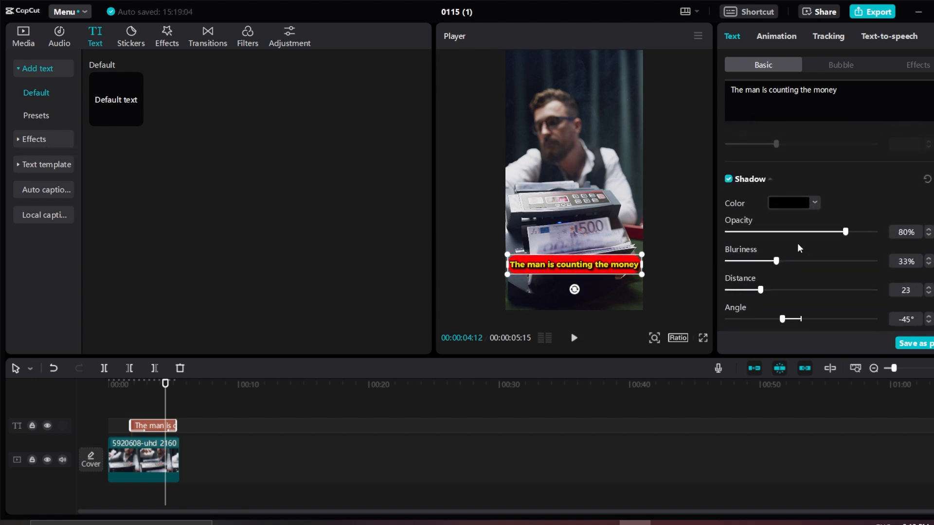
Set the text shadow's opacity to 100% and bluriness to 0%, and adjust its angle
{"action": "scroll", "coordinate": [788, 251], "scroll_direction": "up", "scroll_amount": 3}
{"action": "scroll", "coordinate": [775, 261], "scroll_direction": "down", "scroll_amount": 3}
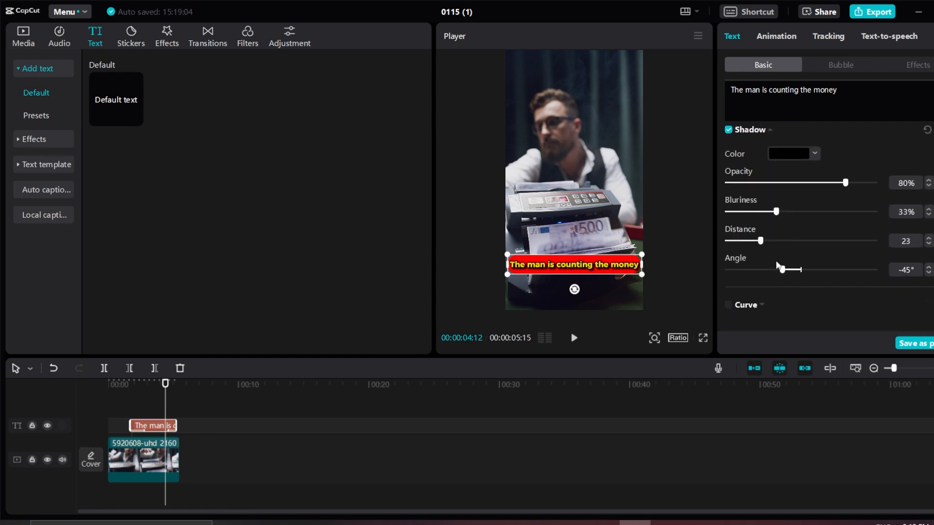
{"action": "left_click_drag", "start_coordinate": [791, 216], "coordinate": [720, 222]}
{"action": "left_click_drag", "start_coordinate": [840, 187], "coordinate": [725, 185]}
{"action": "left_click_drag", "start_coordinate": [638, 205], "coordinate": [881, 199]}
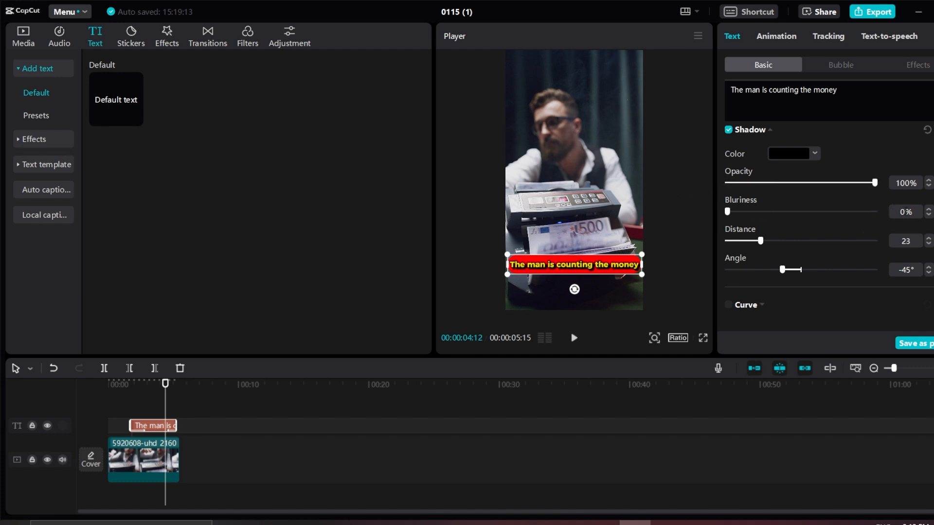
{"action": "mouse_move", "coordinate": [783, 270]}
{"action": "left_mouse_down"}
{"action": "mouse_move", "coordinate": [715, 258]}
{"action": "mouse_move", "coordinate": [875, 270]}
{"action": "mouse_move", "coordinate": [770, 269]}
{"action": "mouse_move", "coordinate": [781, 270]}
{"action": "left_mouse_up"}
{"action": "scroll", "coordinate": [801, 273], "scroll_direction": "up", "scroll_amount": 10}
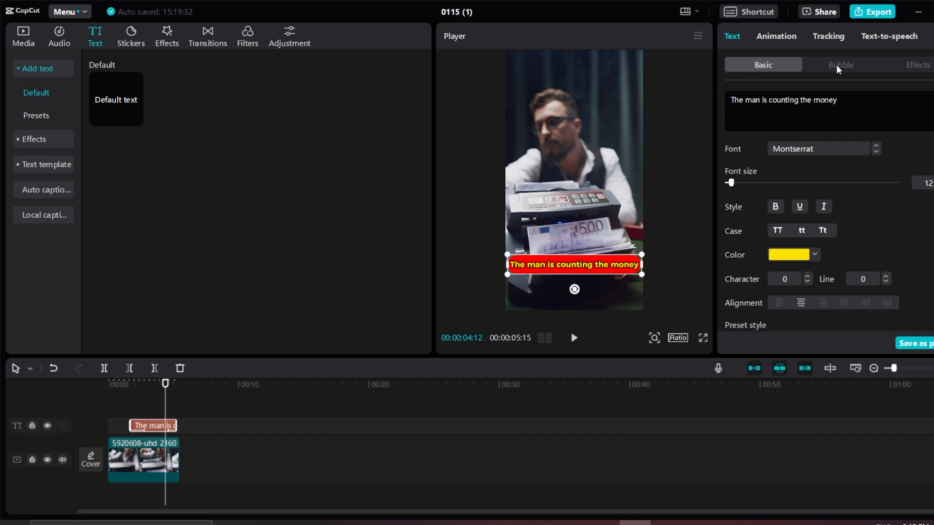
Try several bubble shapes on the text, including the oval, cloud and starburst ones, and reset it to no bubble
{"action": "left_click", "coordinate": [848, 69]}
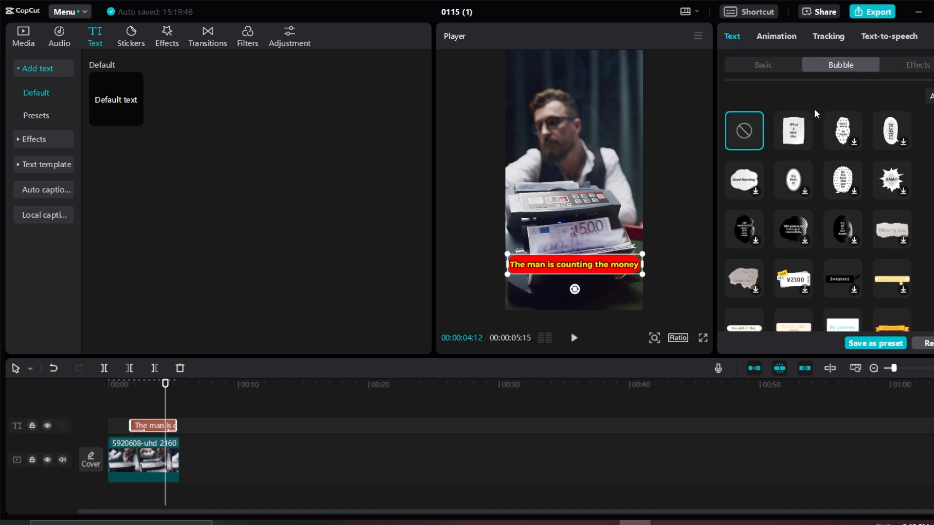
{"action": "left_click", "coordinate": [892, 138]}
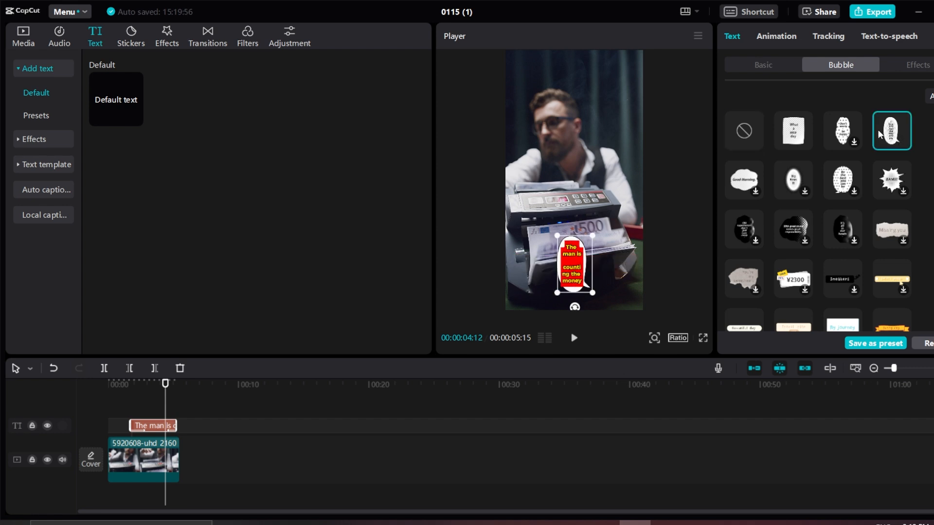
{"action": "left_click", "coordinate": [847, 126]}
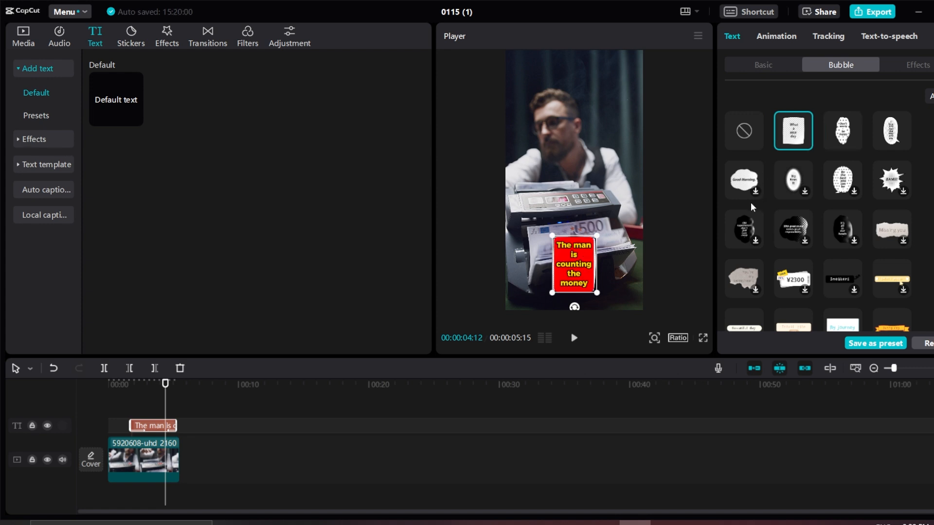
{"action": "left_click", "coordinate": [743, 187]}
{"action": "left_click", "coordinate": [793, 183]}
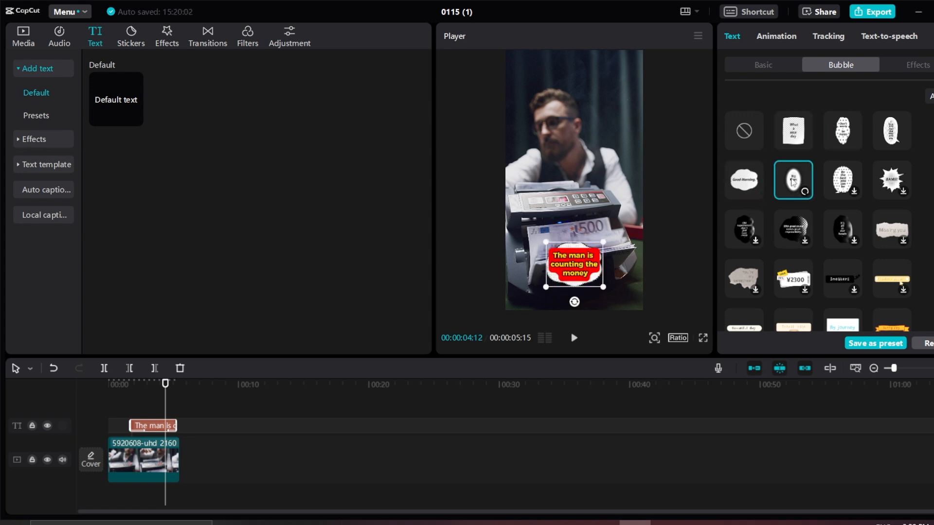
{"action": "left_click", "coordinate": [848, 184]}
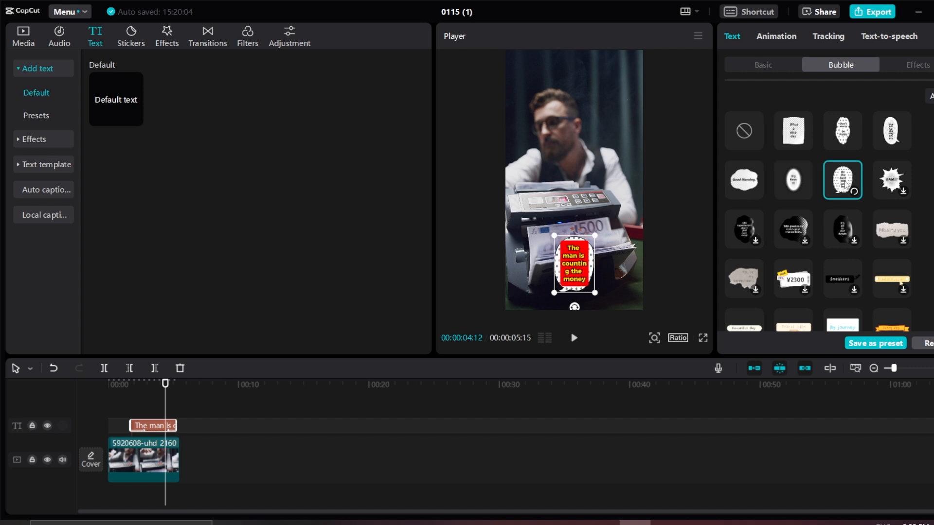
{"action": "left_click", "coordinate": [890, 179]}
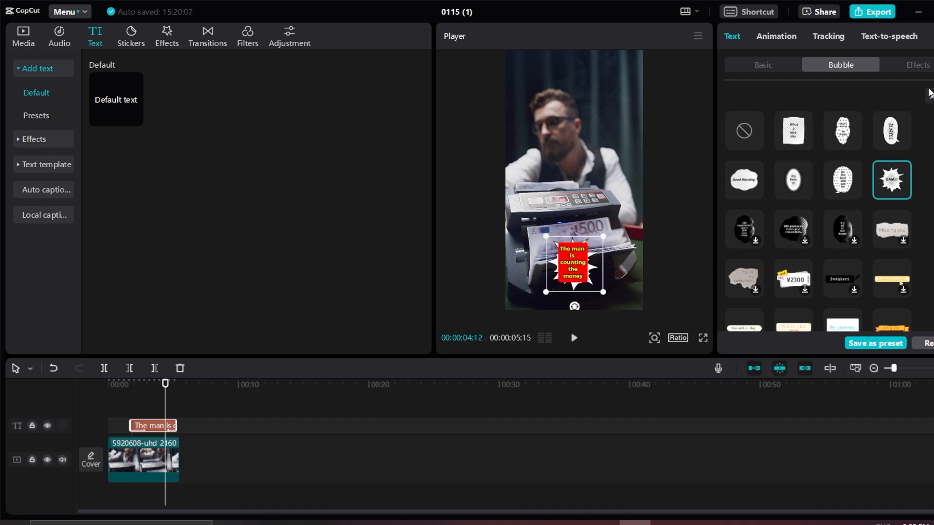
{"action": "left_click", "coordinate": [740, 132]}
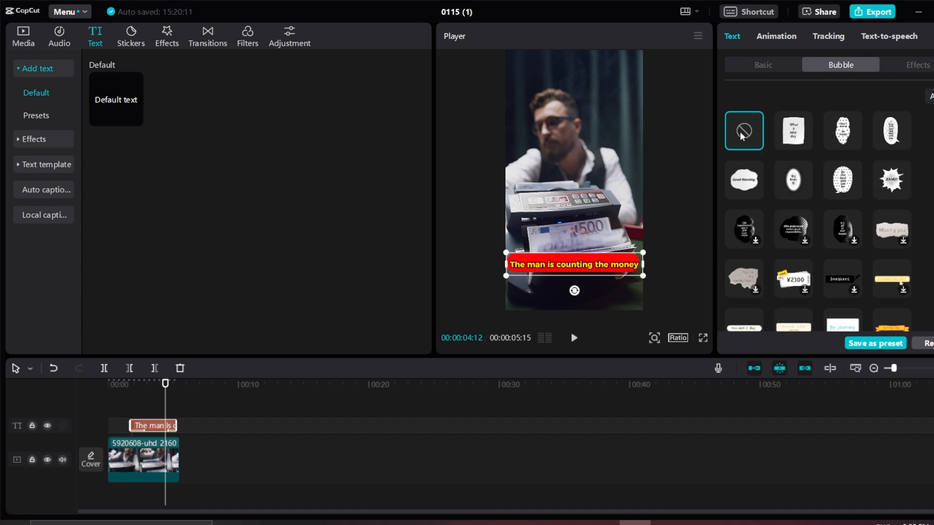
Browse the ready-made effect styles available for the caption text
{"action": "left_click", "coordinate": [903, 67]}
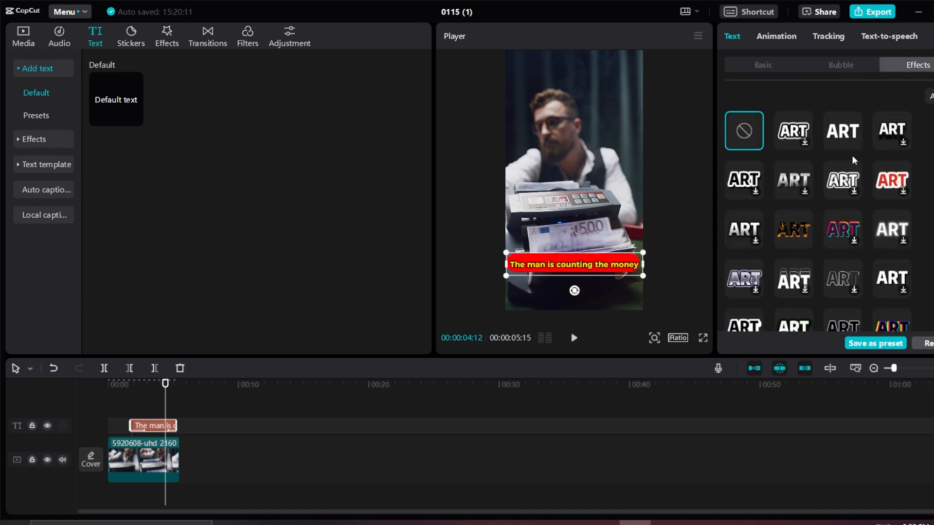
{"action": "scroll", "coordinate": [856, 157], "scroll_direction": "down", "scroll_amount": 5}
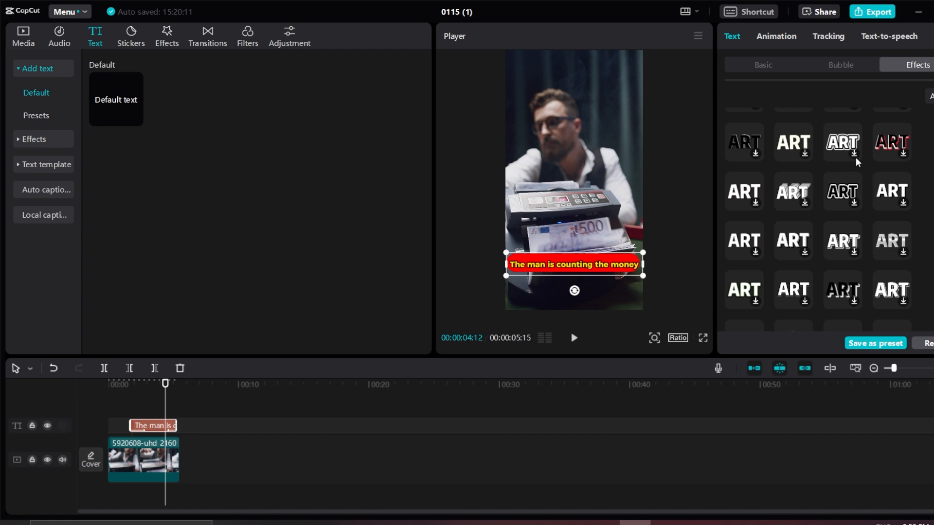
{"action": "scroll", "coordinate": [856, 157], "scroll_direction": "down", "scroll_amount": 3}
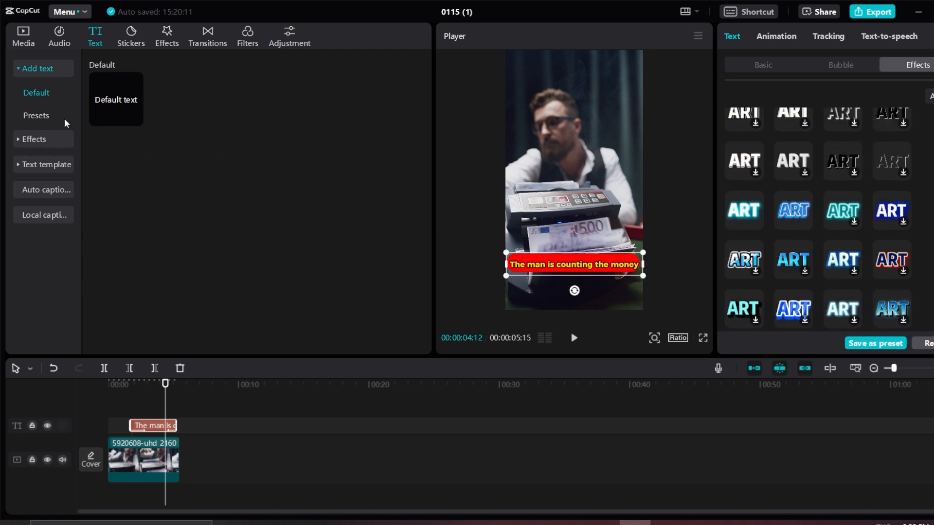
{"action": "scroll", "coordinate": [821, 216], "scroll_direction": "down", "scroll_amount": 10}
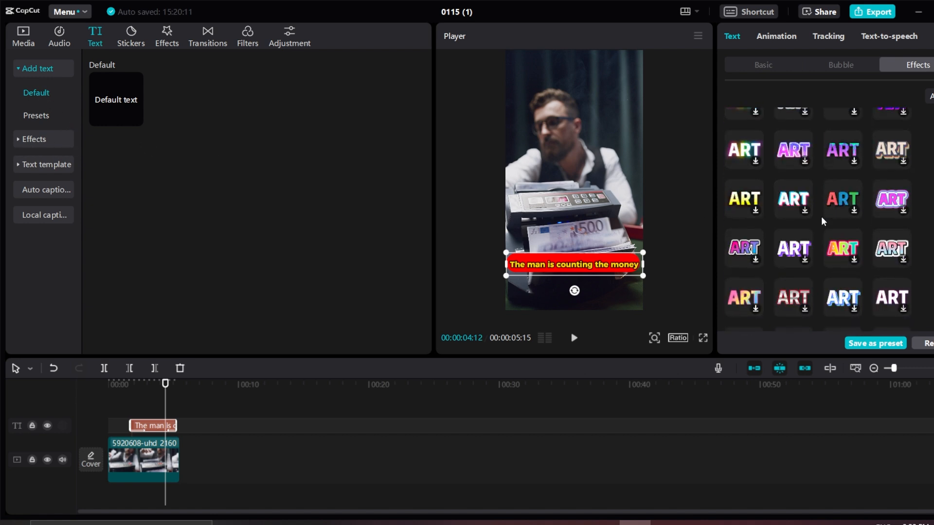
{"action": "scroll", "coordinate": [821, 217], "scroll_direction": "down", "scroll_amount": 10}
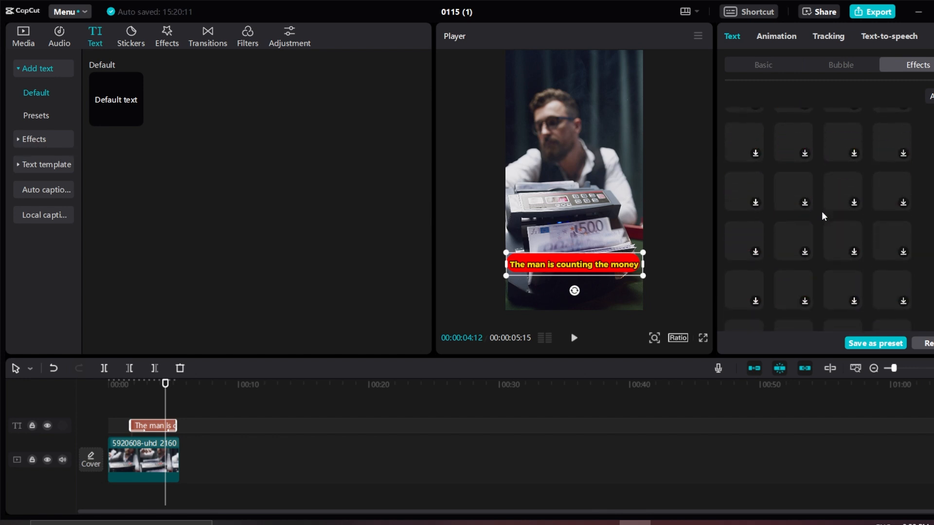
{"action": "scroll", "coordinate": [821, 210], "scroll_direction": "down", "scroll_amount": 5}
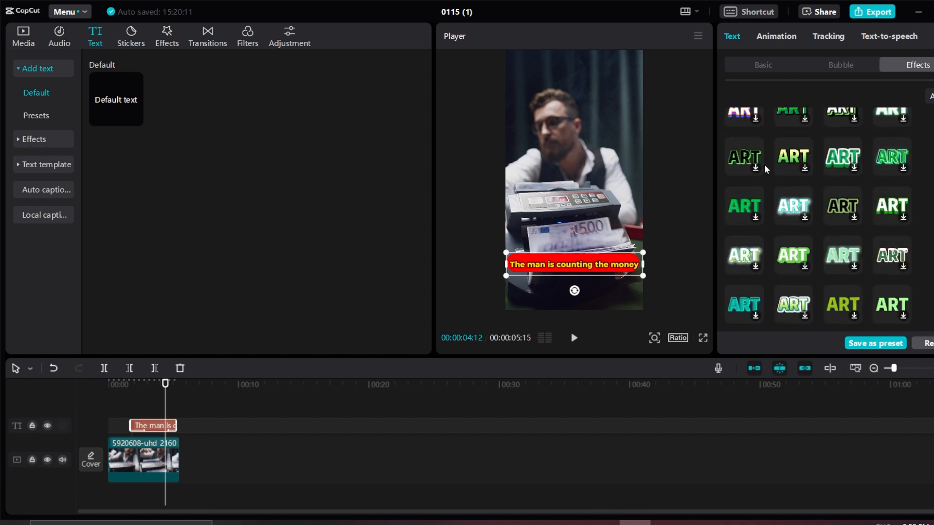
Return to the caption's basic settings and play the video from the caption's start, and again from the very beginning
{"action": "left_click", "coordinate": [762, 65]}
{"action": "left_click_drag", "start_coordinate": [165, 383], "coordinate": [143, 378]}
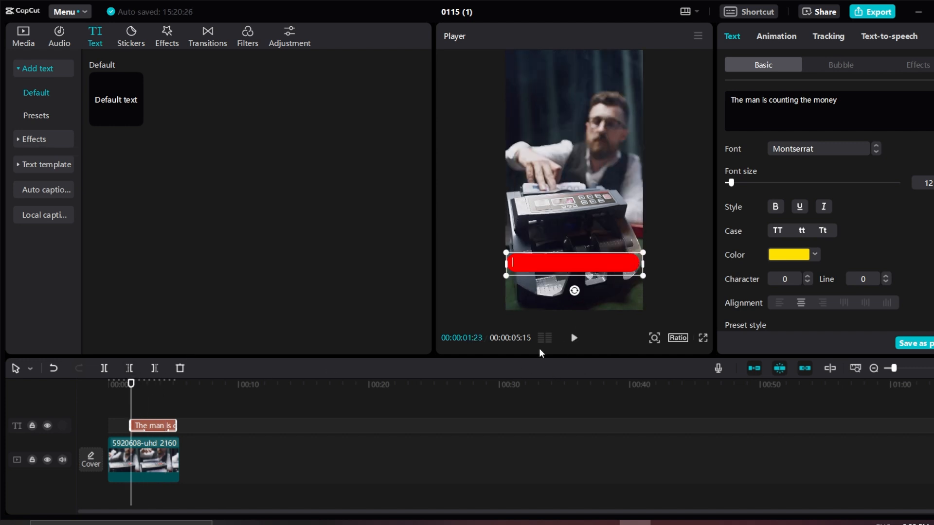
{"action": "left_click", "coordinate": [575, 338]}
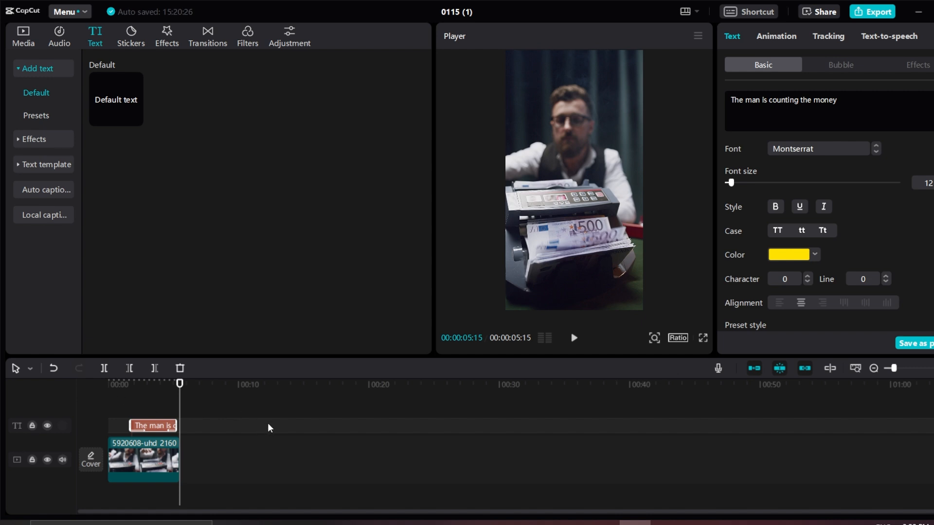
{"action": "left_click_drag", "start_coordinate": [179, 384], "coordinate": [92, 382]}
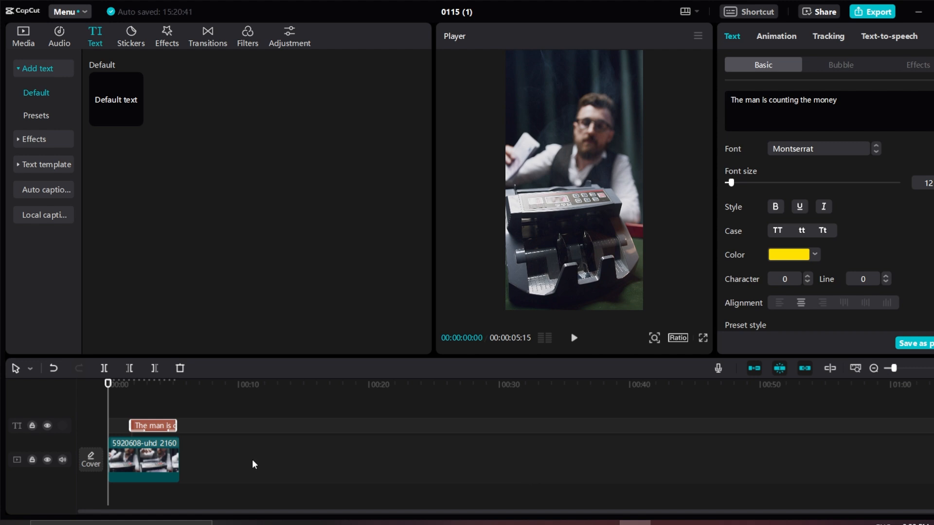
{"action": "key", "text": "space"}
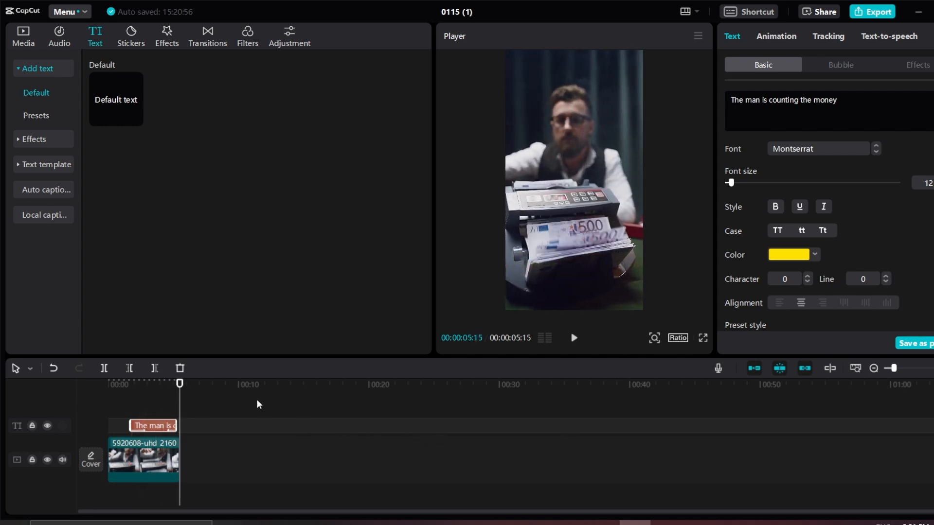
Deselect the caption, select the video clip on the timeline, and review its basic position, size and blend settings
{"action": "left_click", "coordinate": [214, 452]}
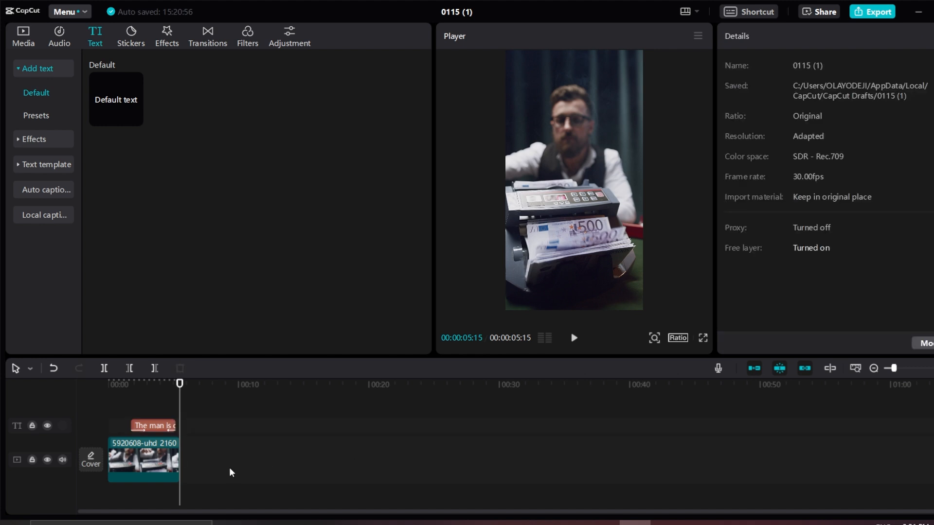
{"action": "left_click", "coordinate": [138, 460]}
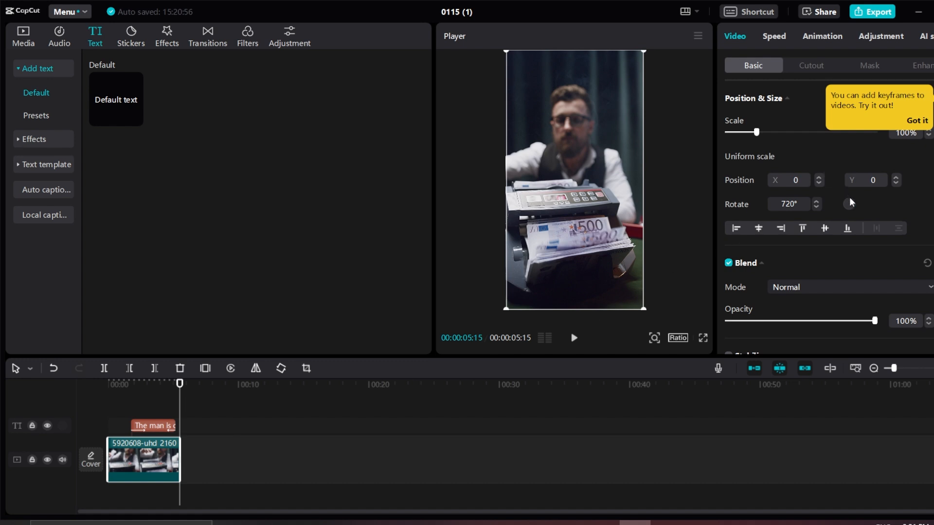
{"action": "scroll", "coordinate": [849, 197], "scroll_direction": "down", "scroll_amount": 5}
{"action": "scroll", "coordinate": [849, 197], "scroll_direction": "up", "scroll_amount": 5}
Try a different scale on the clip and undo it, and turn motion blur on for a preview and off again
{"action": "left_click_drag", "start_coordinate": [758, 134], "coordinate": [766, 154]}
{"action": "key", "text": "ctrl+z"}
{"action": "scroll", "coordinate": [756, 266], "scroll_direction": "down", "scroll_amount": 5}
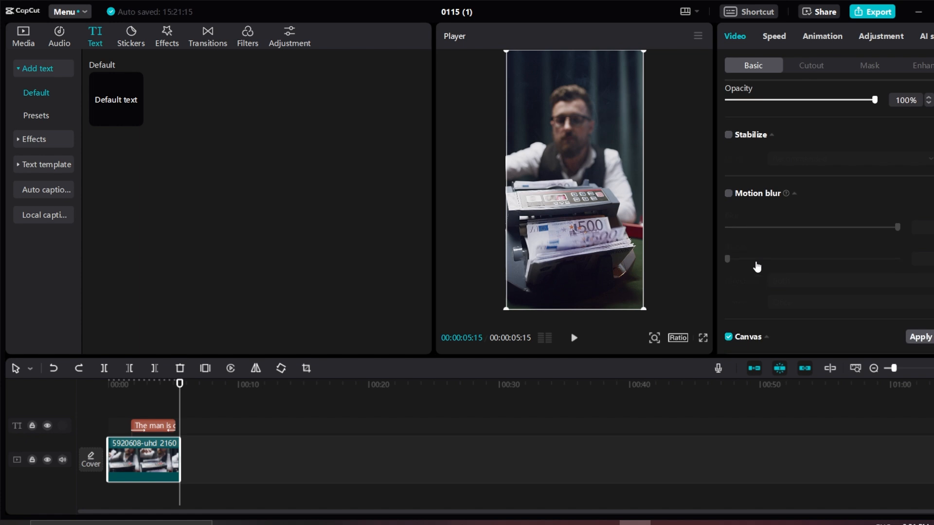
{"action": "left_click", "coordinate": [727, 162]}
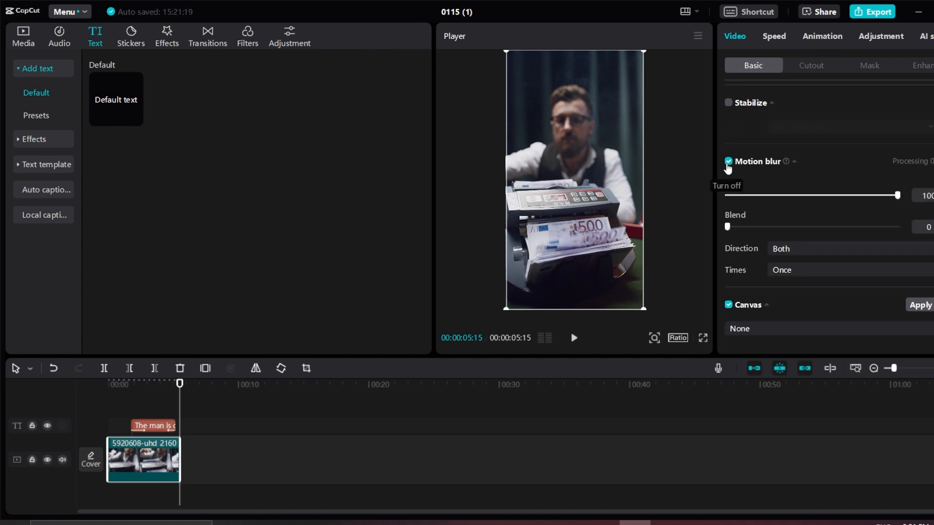
{"action": "key", "text": "space"}
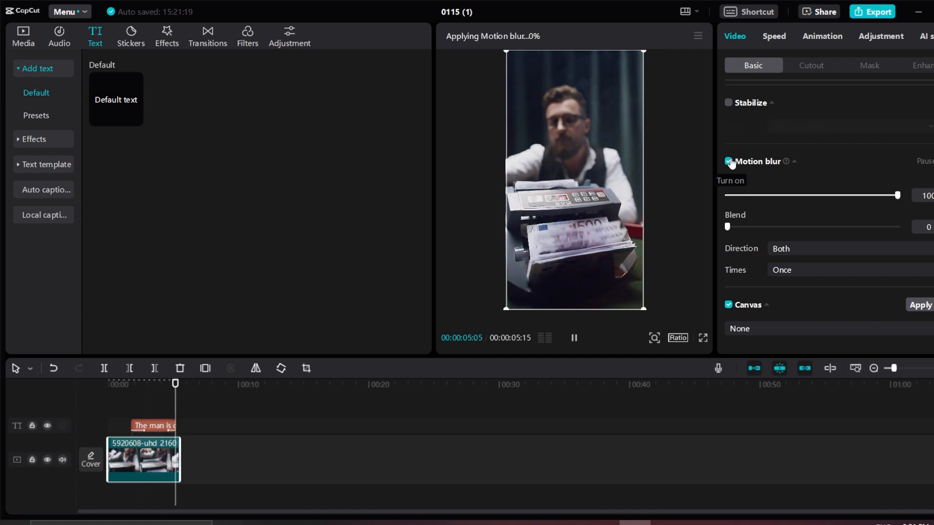
{"action": "left_click", "coordinate": [728, 162]}
{"action": "scroll", "coordinate": [744, 235], "scroll_direction": "up", "scroll_amount": 5}
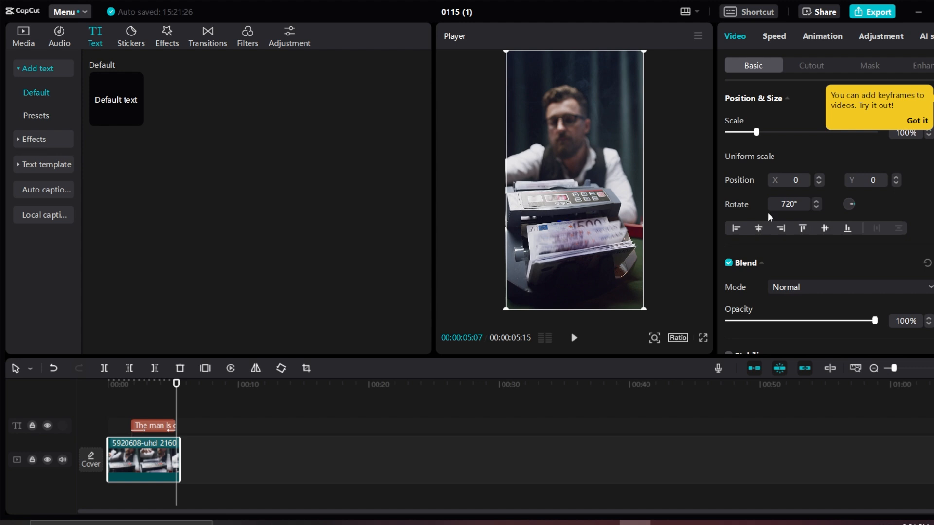
Try a chroma key on the clip using the dark background colour at strength 7, and turn it off
{"action": "left_click", "coordinate": [806, 65]}
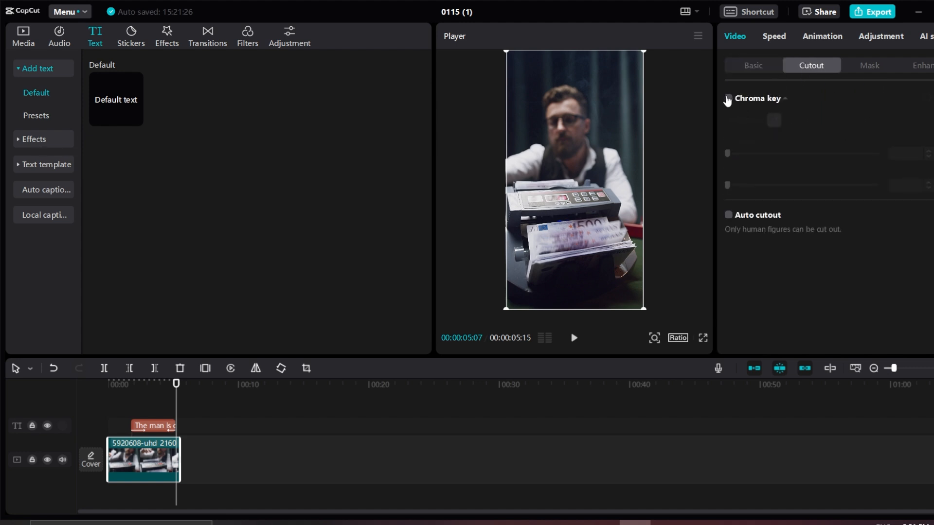
{"action": "left_click", "coordinate": [729, 99]}
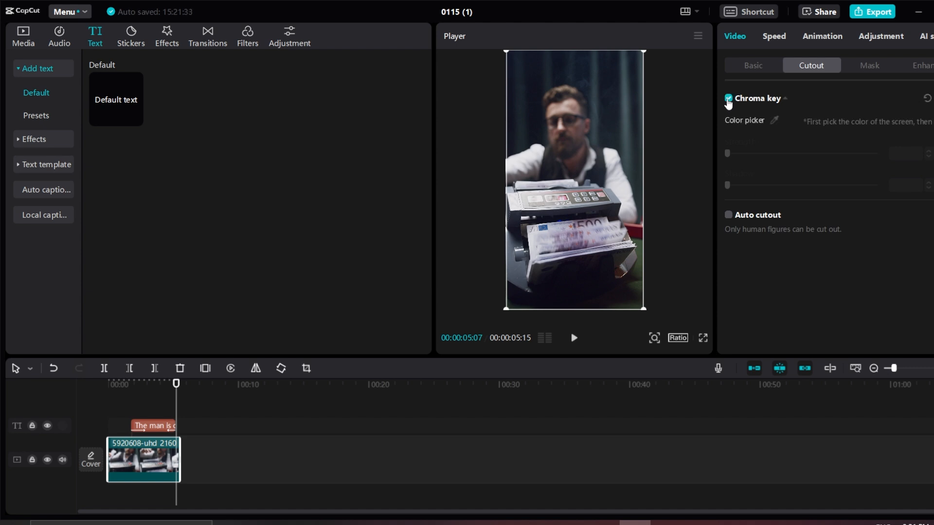
{"action": "left_click", "coordinate": [774, 119]}
{"action": "left_click", "coordinate": [536, 72]}
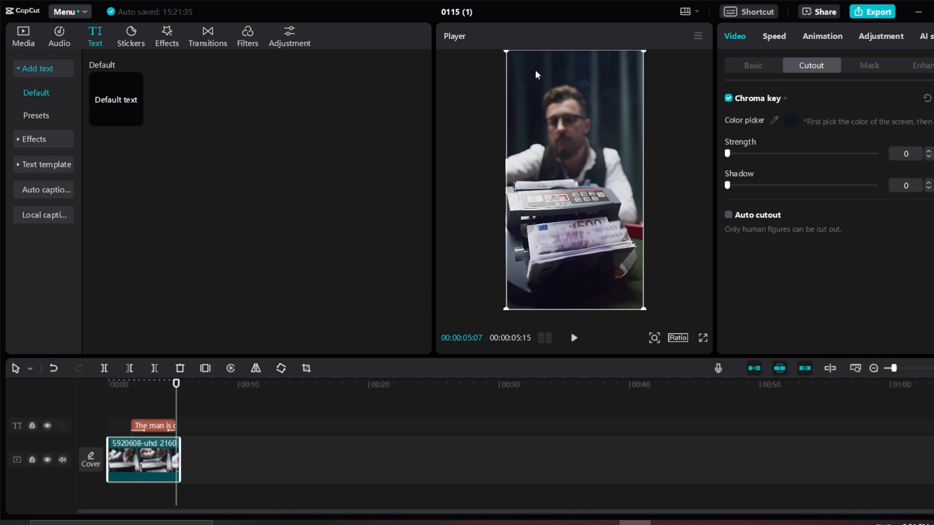
{"action": "mouse_move", "coordinate": [731, 150]}
{"action": "left_mouse_down"}
{"action": "mouse_move", "coordinate": [826, 154]}
{"action": "mouse_move", "coordinate": [728, 154]}
{"action": "mouse_move", "coordinate": [738, 156]}
{"action": "left_mouse_up"}
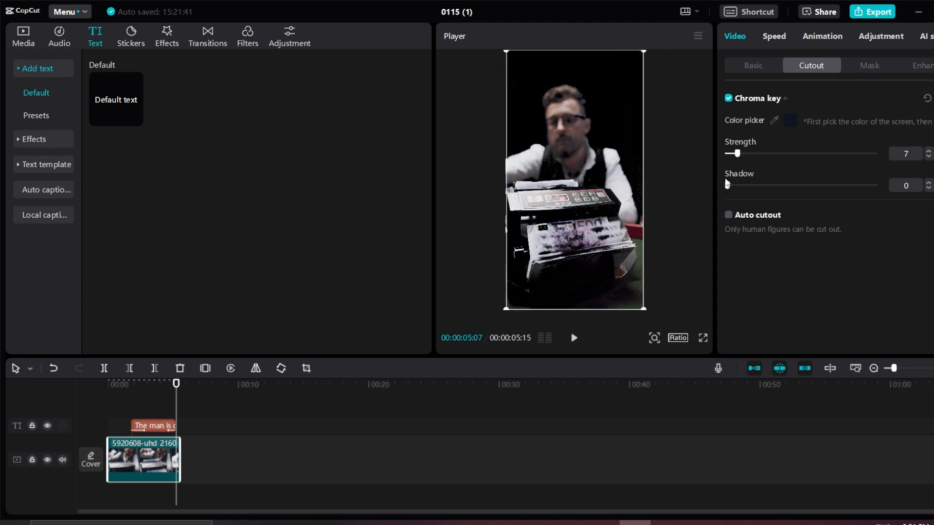
{"action": "left_click", "coordinate": [728, 98]}
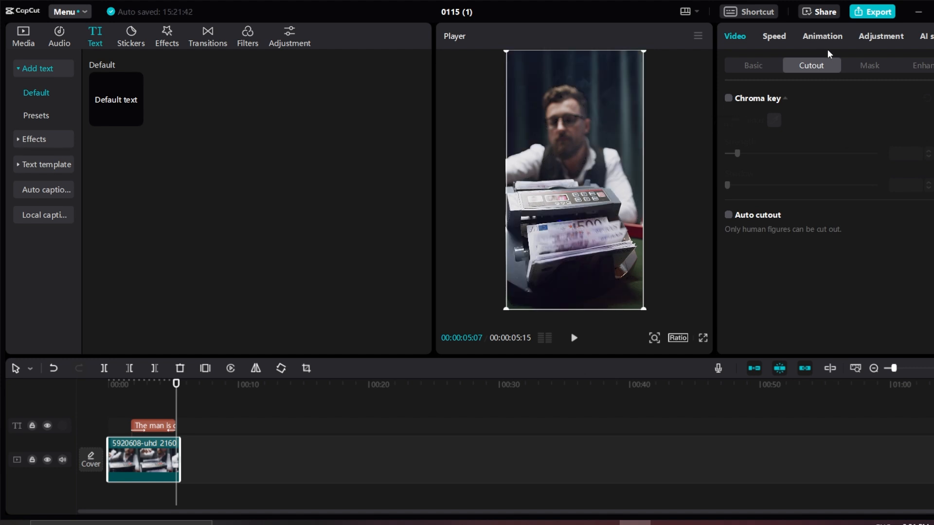
Try the Horizontal, Mirror and Circle masks on the clip, moving the horizontal one upward, and reset the mask to None
{"action": "left_click", "coordinate": [866, 66]}
{"action": "left_click", "coordinate": [798, 131]}
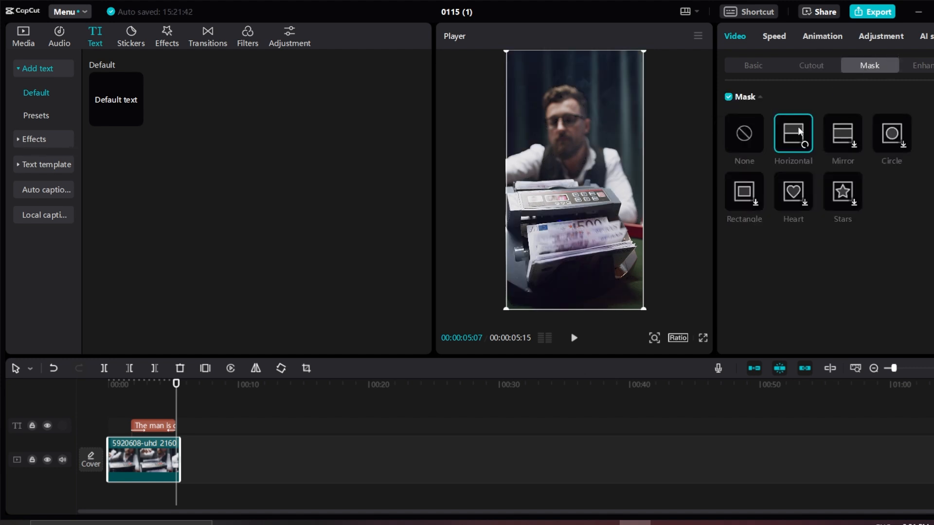
{"action": "left_click_drag", "start_coordinate": [592, 181], "coordinate": [611, 162]}
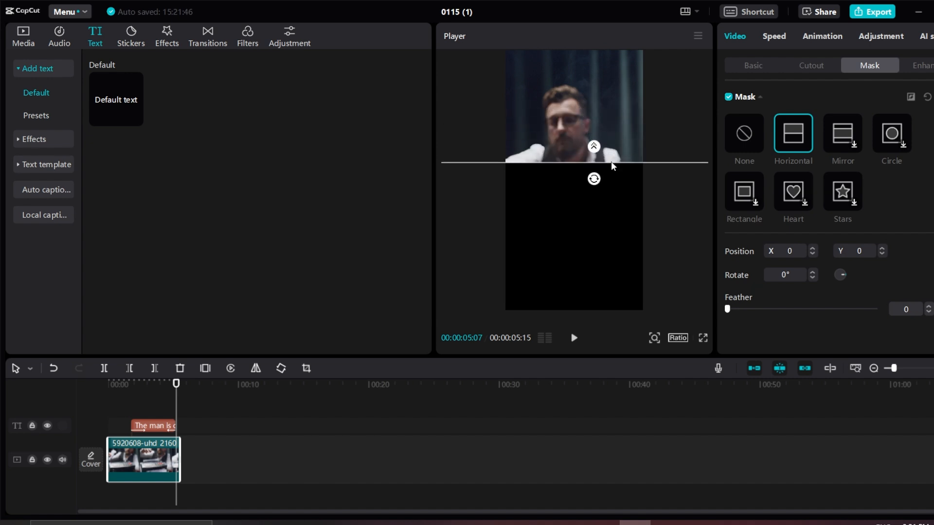
{"action": "left_click", "coordinate": [829, 138]}
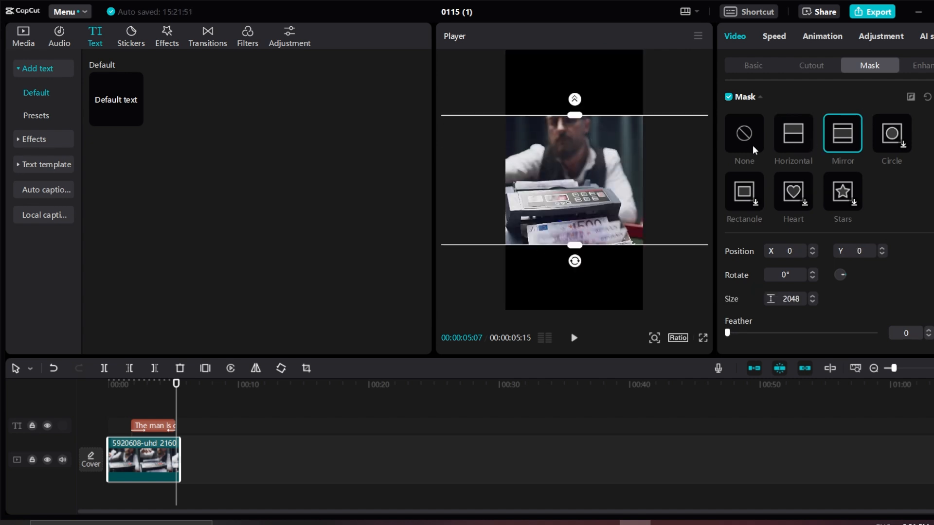
{"action": "left_click", "coordinate": [880, 134]}
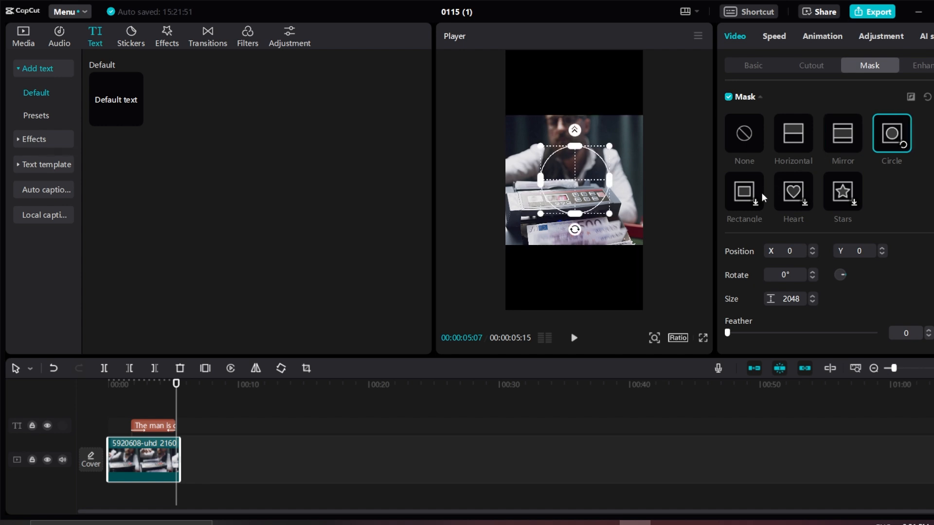
{"action": "left_click", "coordinate": [749, 137]}
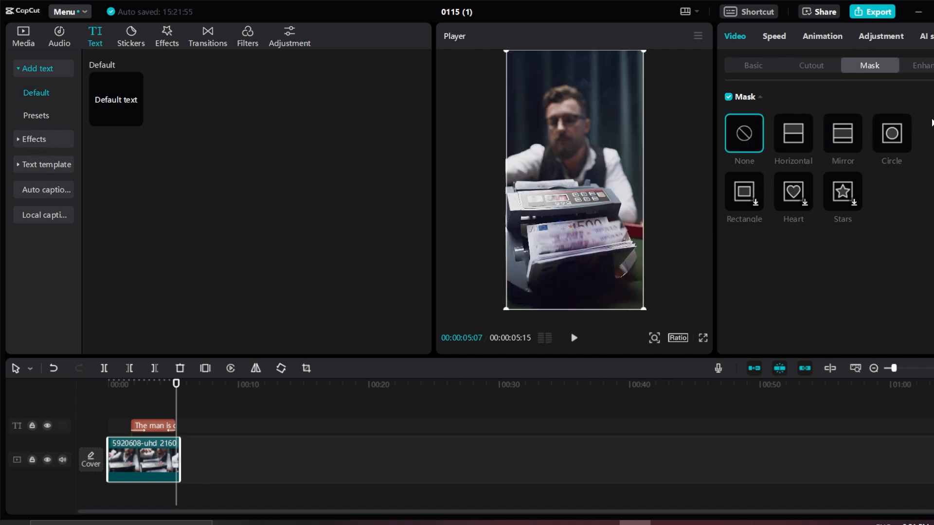
Apply the Fade In entrance animation and the Fade Out exit animation to the video clip
{"action": "left_click", "coordinate": [749, 66]}
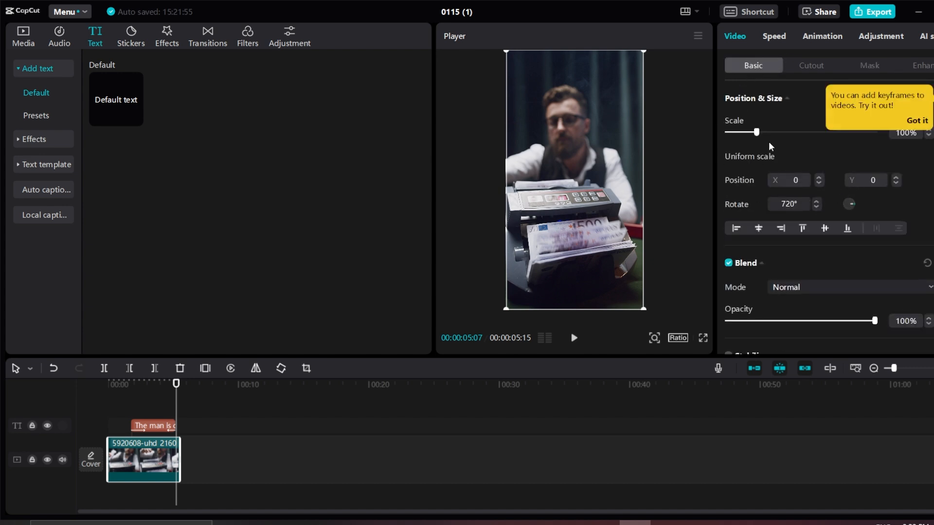
{"action": "left_click", "coordinate": [813, 36]}
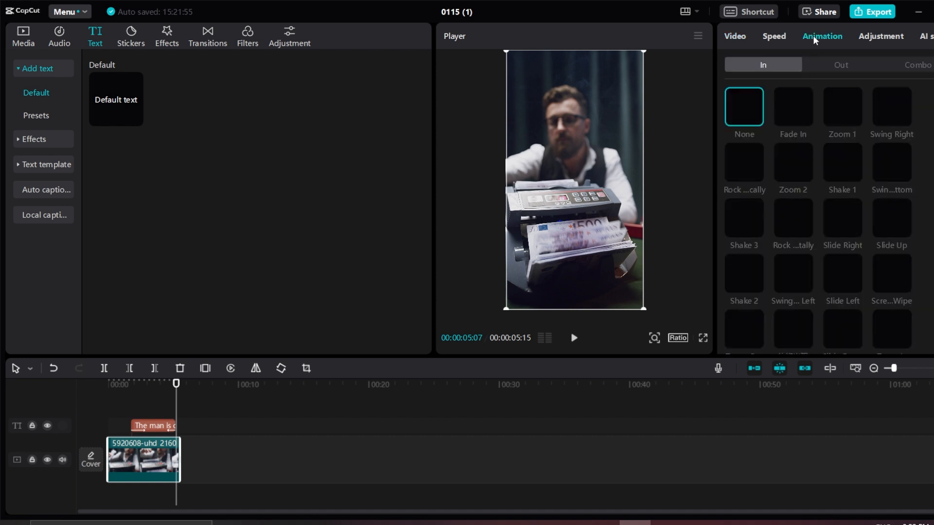
{"action": "left_click", "coordinate": [792, 104]}
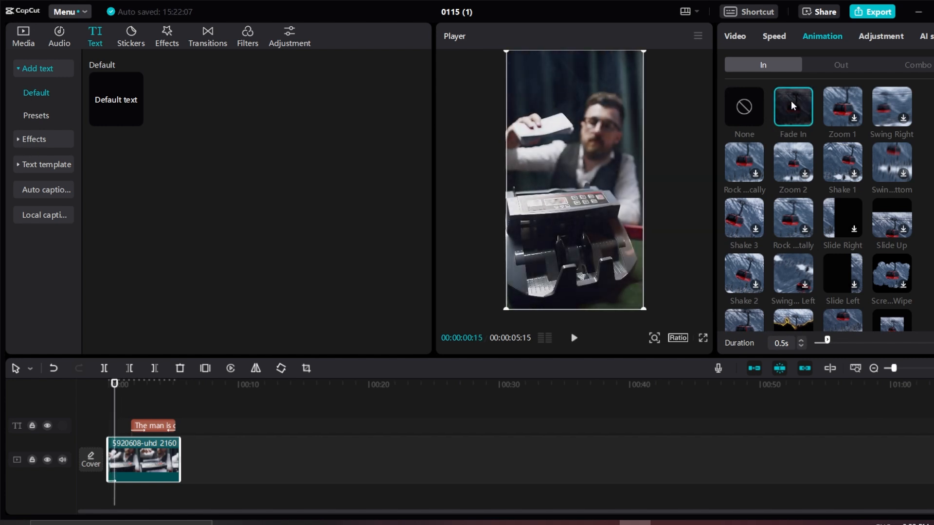
{"action": "left_click", "coordinate": [829, 64]}
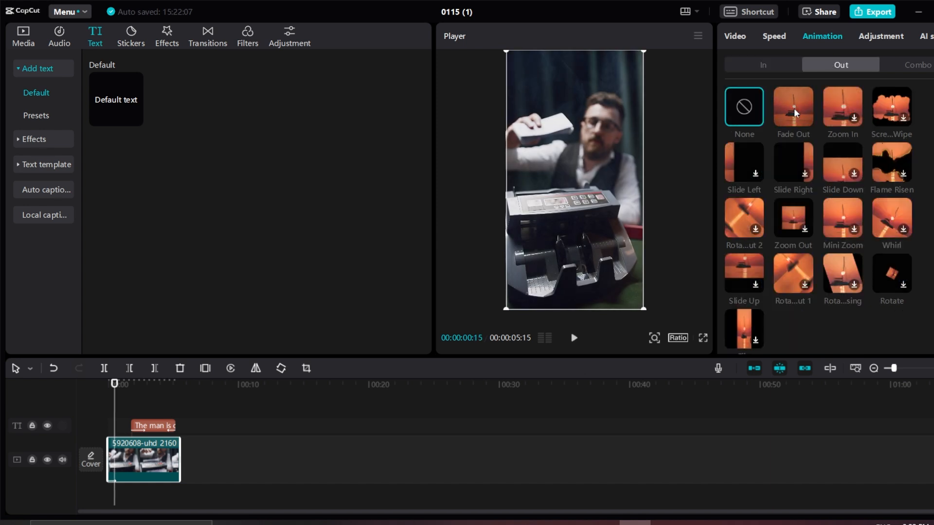
{"action": "left_click", "coordinate": [795, 113]}
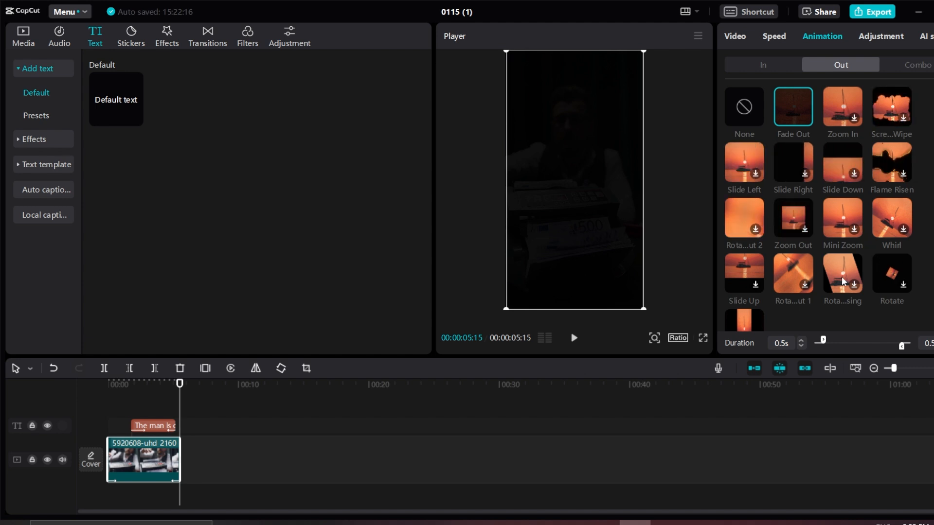
Play the video from the beginning to preview the clip's fade animations
{"action": "left_click", "coordinate": [119, 389]}
{"action": "left_click", "coordinate": [95, 389]}
{"action": "key", "text": "space"}
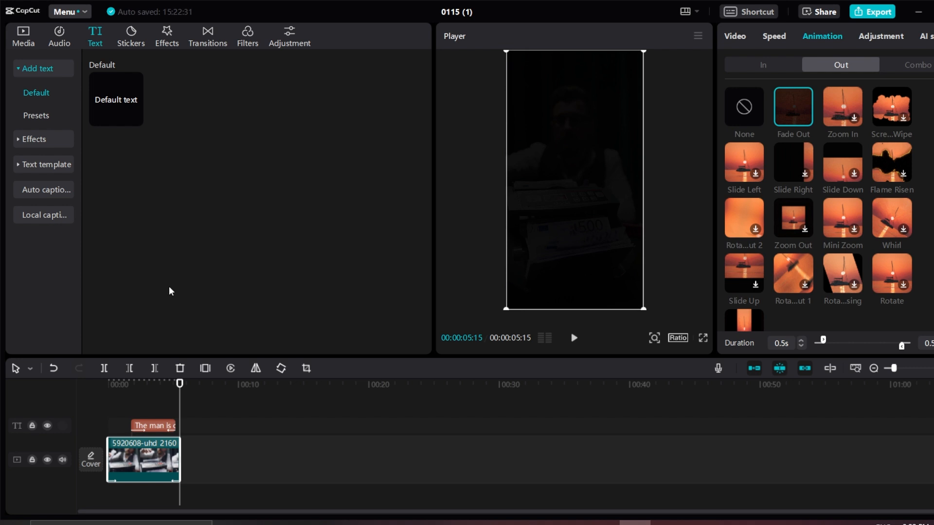
Browse the Vlog music tracks in the audio library
{"action": "left_click", "coordinate": [59, 37]}
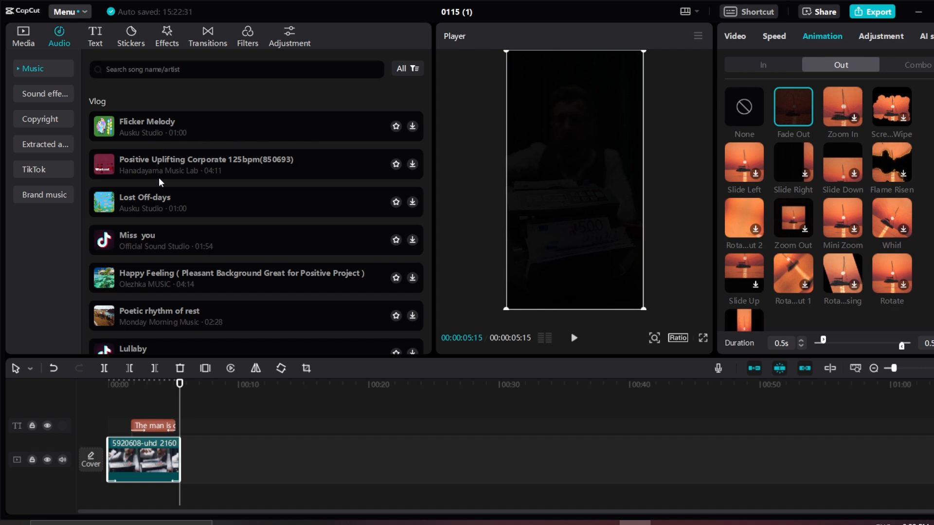
{"action": "scroll", "coordinate": [227, 142], "scroll_direction": "down", "scroll_amount": 3}
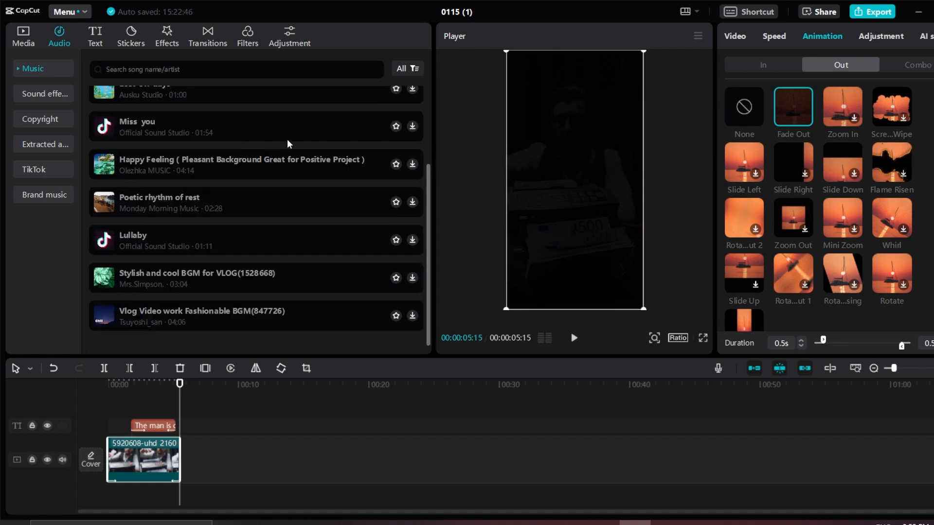
{"action": "scroll", "coordinate": [286, 139], "scroll_direction": "down", "scroll_amount": 2}
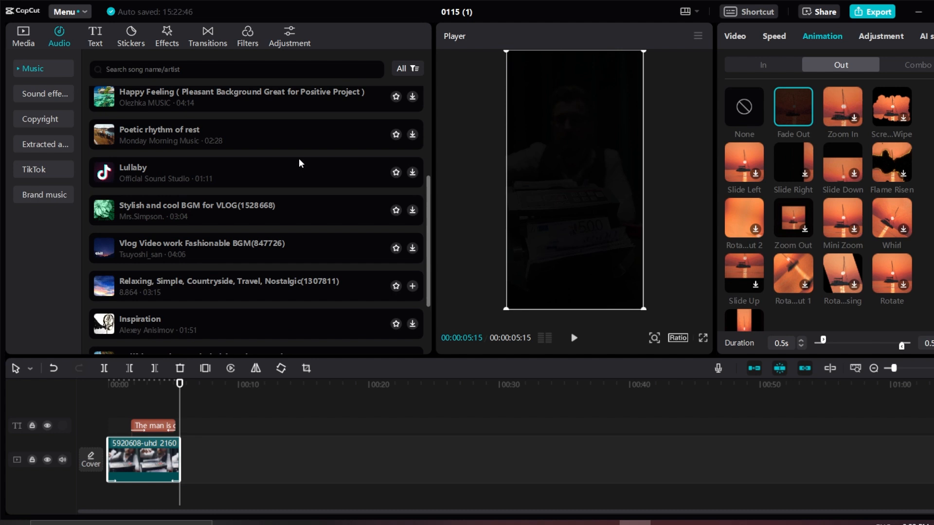
Add the Lullaby music track under the video from the start of the timeline and play the project from the beginning
{"action": "left_click", "coordinate": [179, 176]}
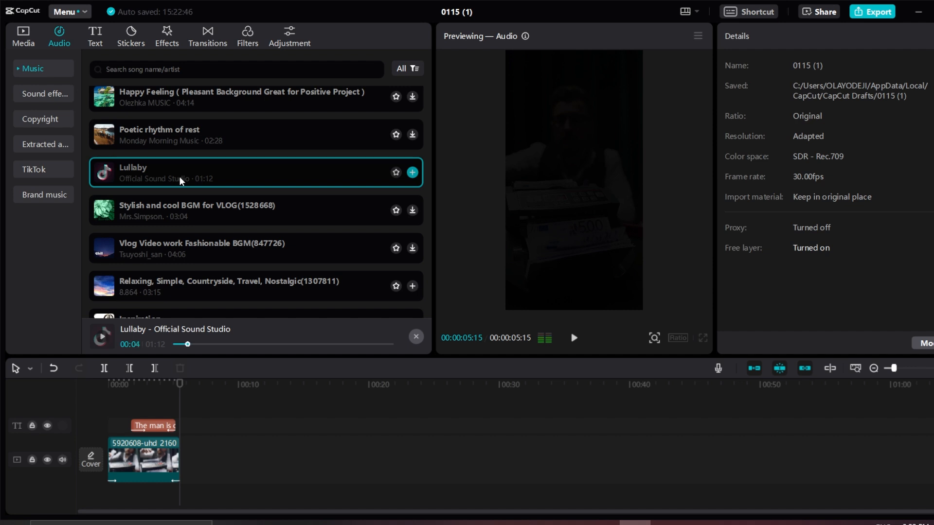
{"action": "left_click_drag", "start_coordinate": [258, 173], "coordinate": [89, 496]}
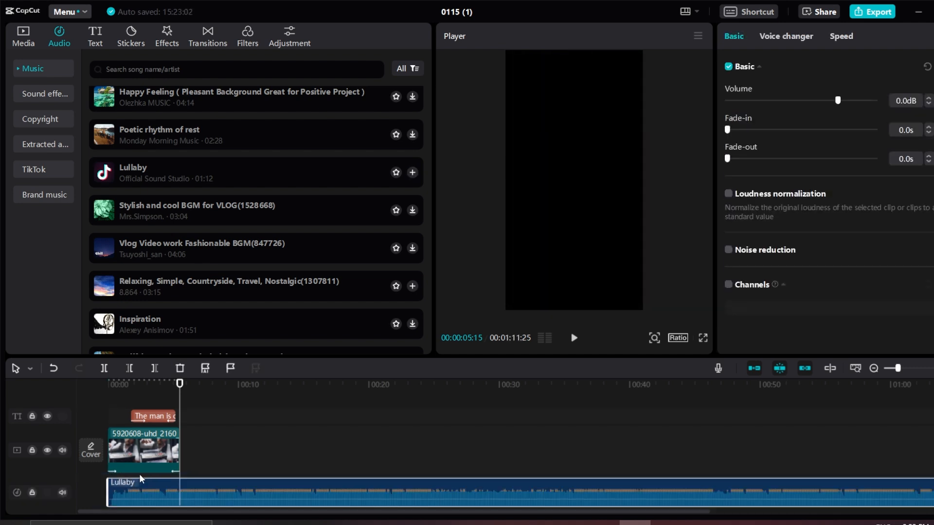
{"action": "left_click_drag", "start_coordinate": [176, 393], "coordinate": [115, 399]}
{"action": "key", "text": "space"}
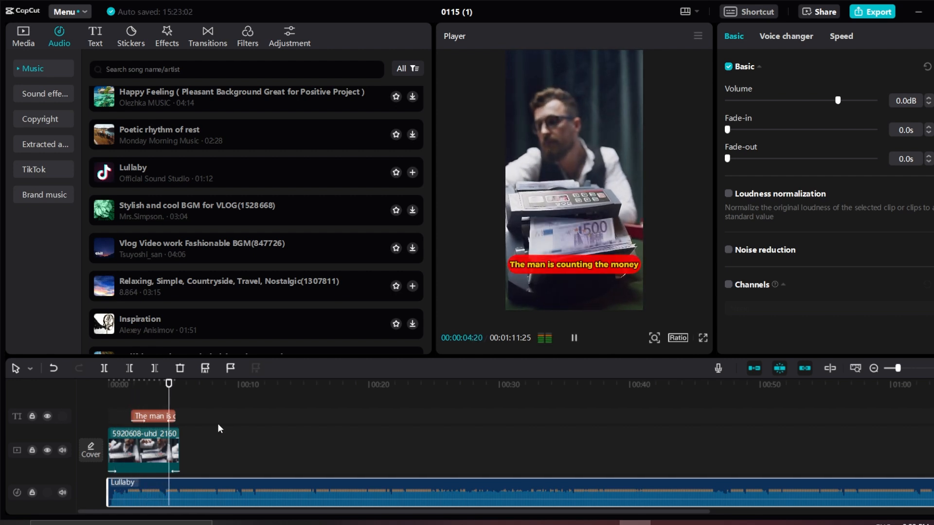
{"action": "key", "text": "space"}
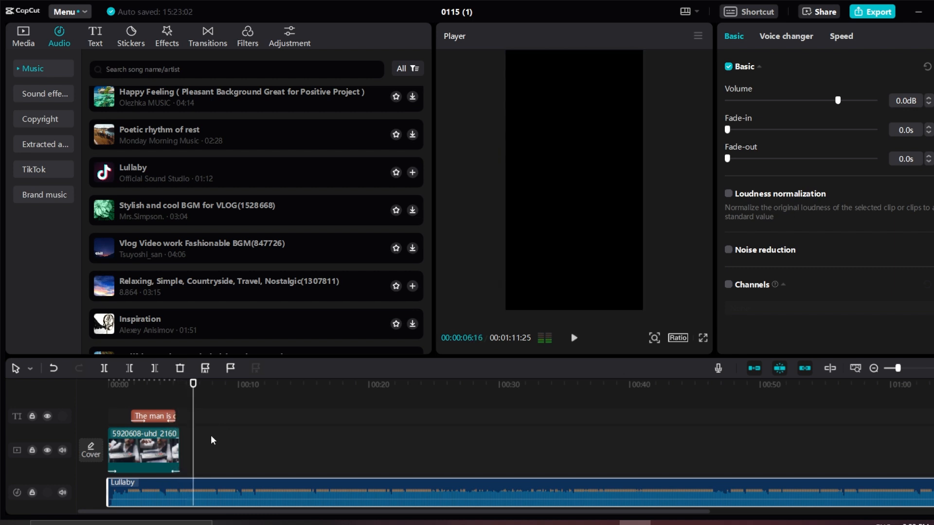
Trim the Lullaby audio to the end of the video clip, set its fade-out to 1.0 s and play the result
{"action": "left_click_drag", "start_coordinate": [189, 395], "coordinate": [178, 390]}
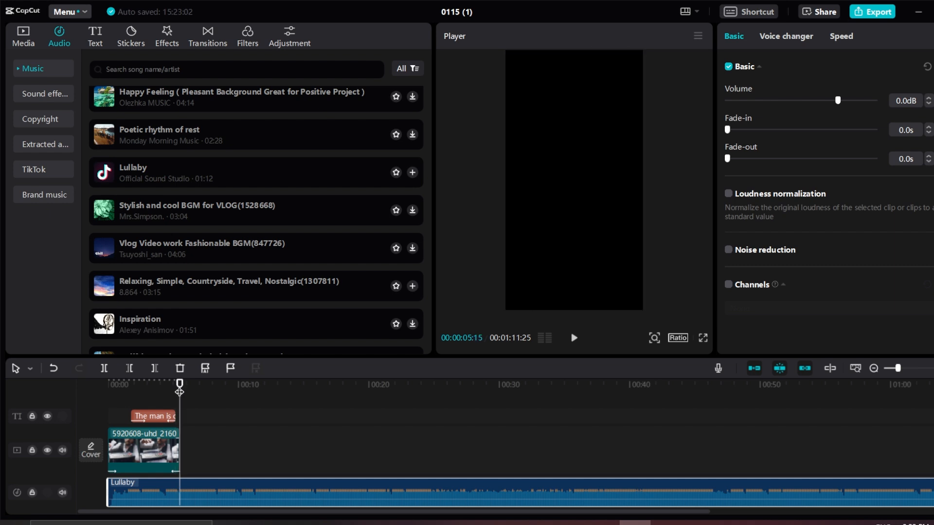
{"action": "left_click", "coordinate": [155, 369]}
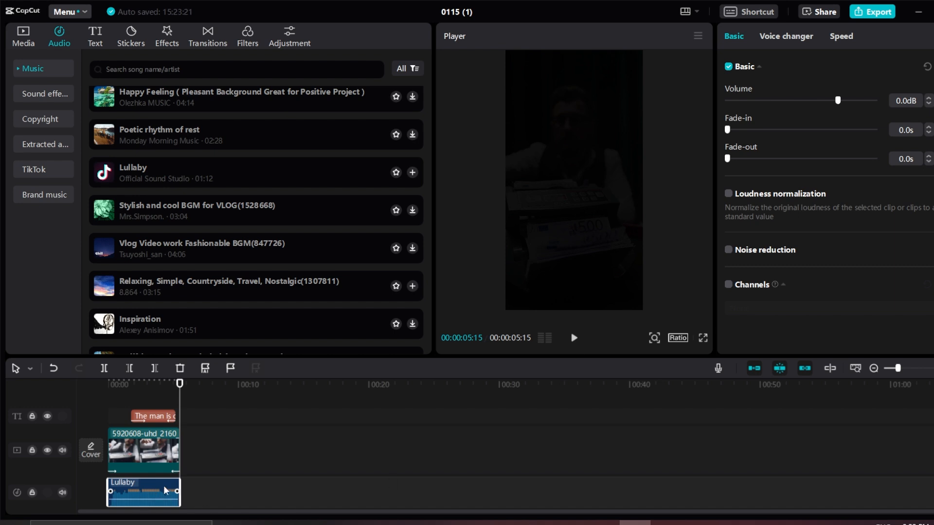
{"action": "mouse_move", "coordinate": [174, 493]}
{"action": "left_mouse_down"}
{"action": "mouse_move", "coordinate": [155, 497]}
{"action": "mouse_move", "coordinate": [179, 494]}
{"action": "left_mouse_up"}
{"action": "mouse_move", "coordinate": [110, 492]}
{"action": "left_mouse_down"}
{"action": "mouse_move", "coordinate": [121, 493]}
{"action": "mouse_move", "coordinate": [104, 491]}
{"action": "left_mouse_up"}
{"action": "left_click_drag", "start_coordinate": [754, 163], "coordinate": [755, 168]}
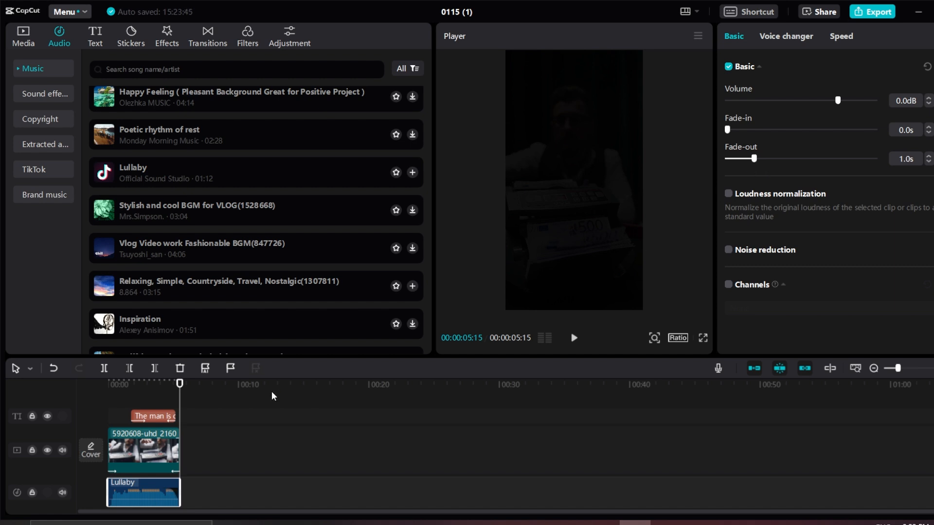
{"action": "key", "text": "space"}
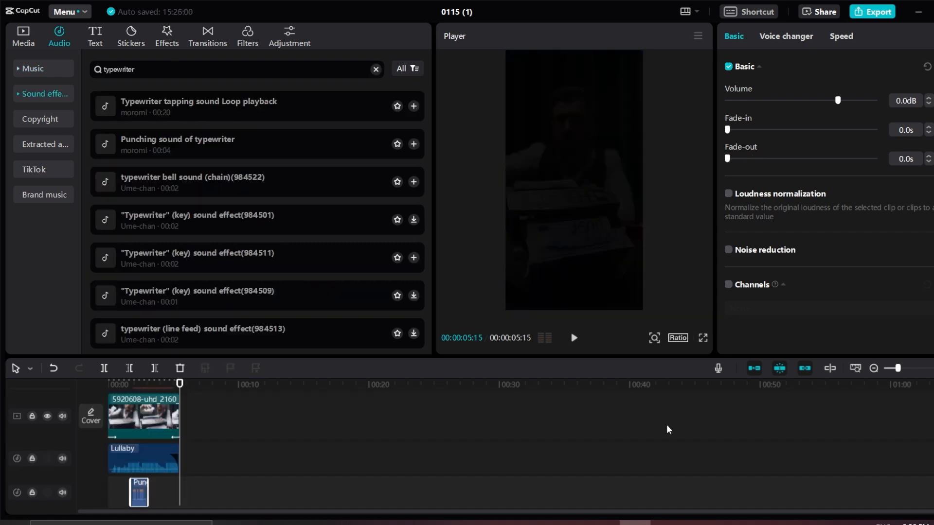
Play the finished video in full screen and return to the editor
{"action": "left_click", "coordinate": [703, 339]}
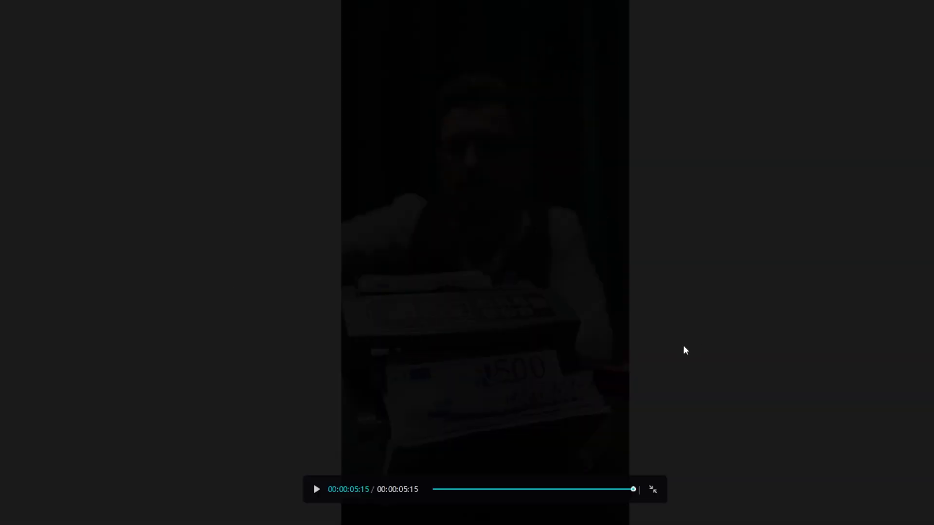
{"action": "key", "text": "space"}
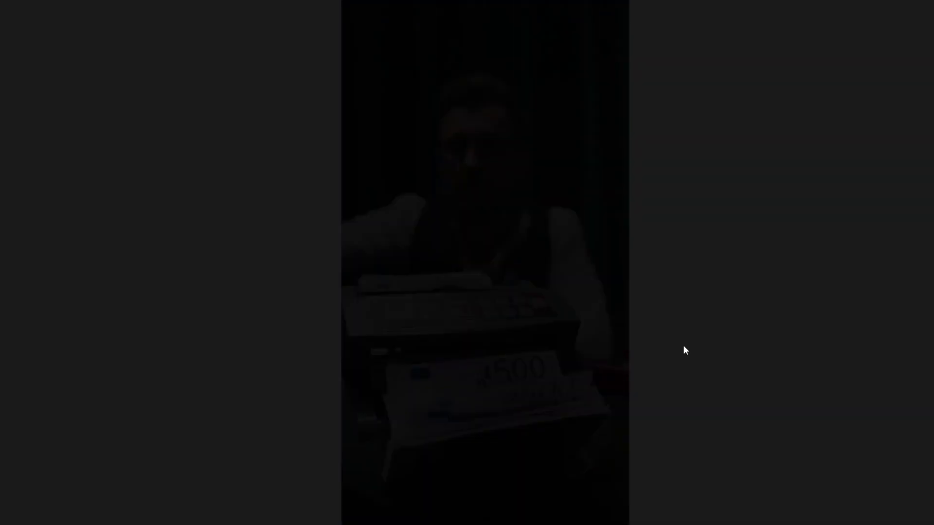
{"action": "key", "text": "Escape"}
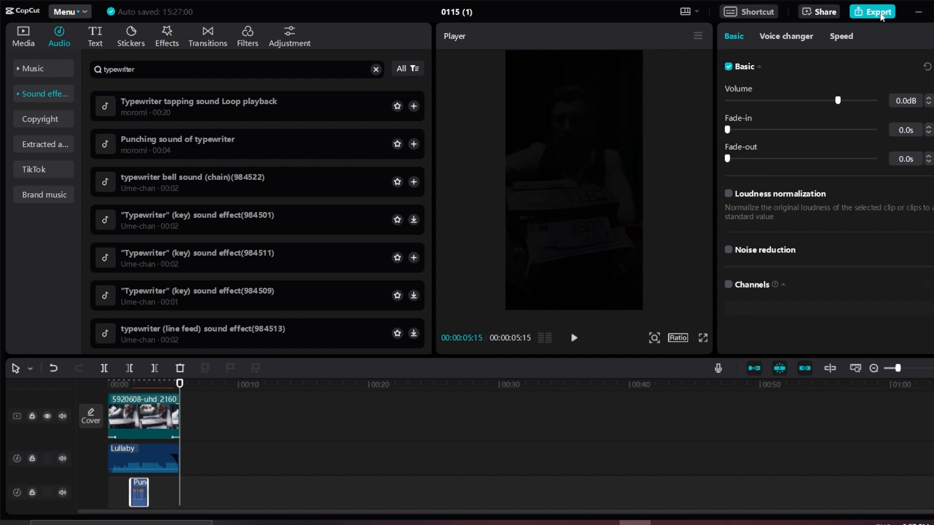
Review the export settings and close them without exporting
{"action": "left_click", "coordinate": [880, 12]}
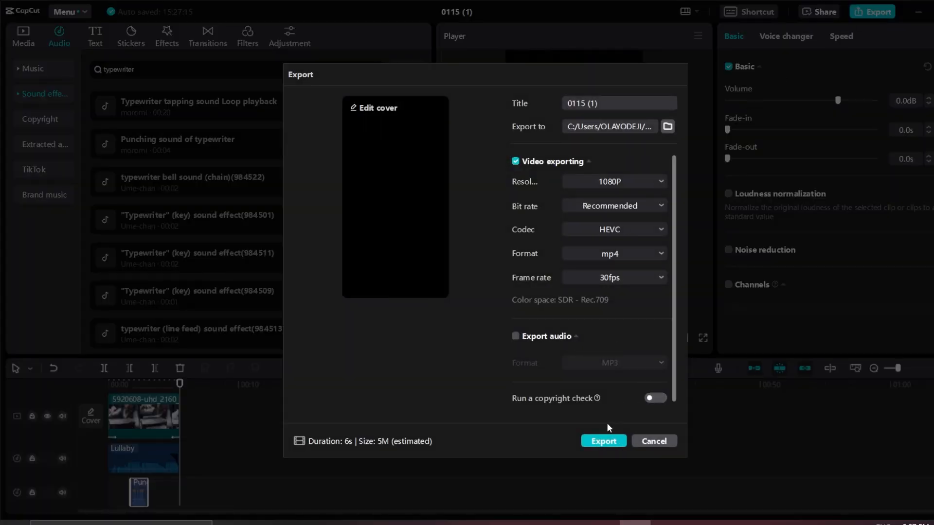
{"action": "left_click", "coordinate": [652, 443]}
Add a scale keyframe at 100% to the video clip at 00:00:00:24
{"action": "left_click_drag", "start_coordinate": [158, 390], "coordinate": [130, 392]}
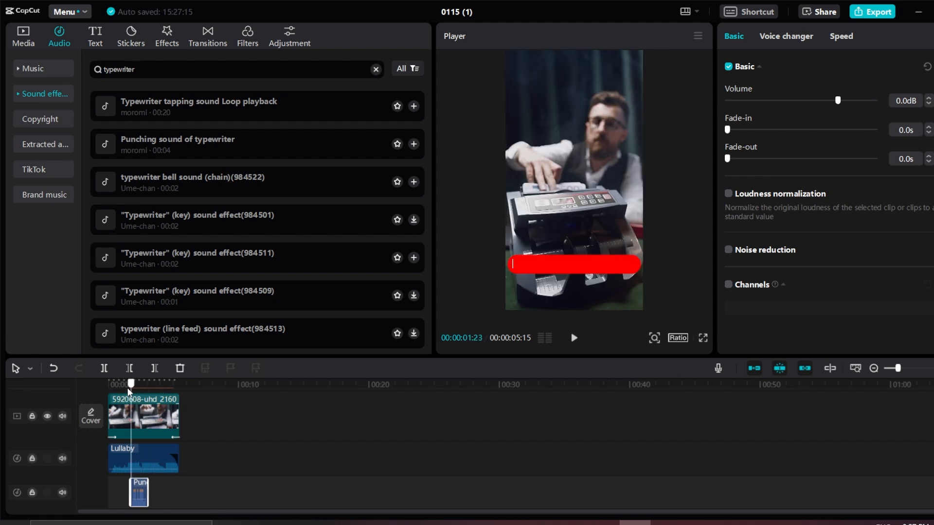
{"action": "scroll", "coordinate": [311, 426], "scroll_direction": "up", "scroll_amount": 2}
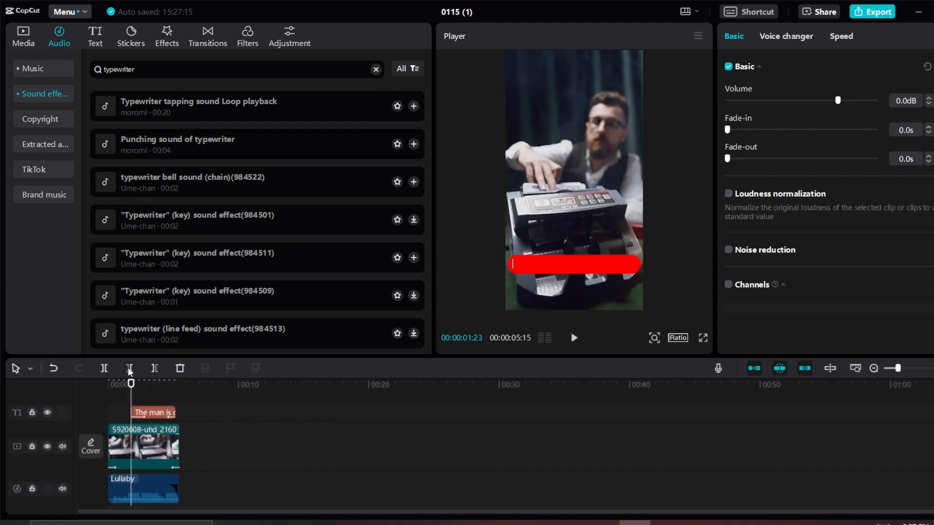
{"action": "left_click_drag", "start_coordinate": [131, 386], "coordinate": [120, 385]}
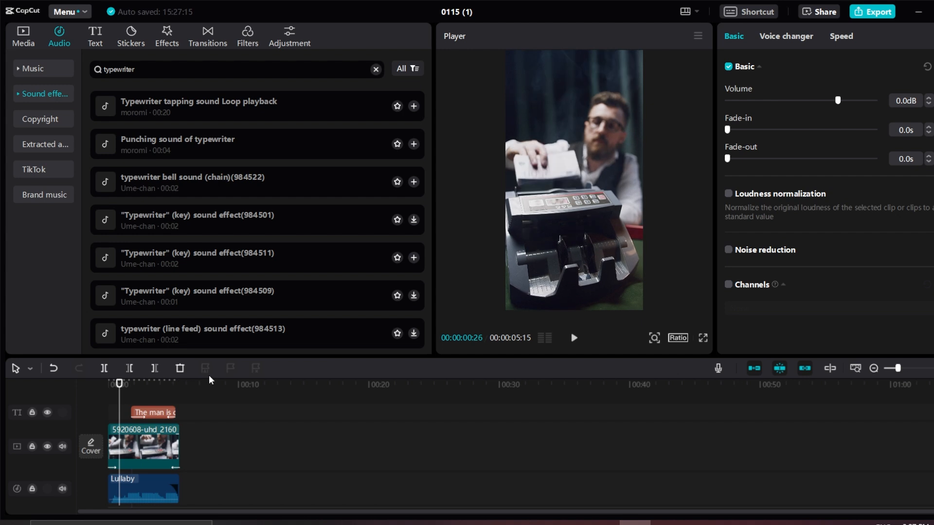
{"action": "left_click", "coordinate": [140, 437]}
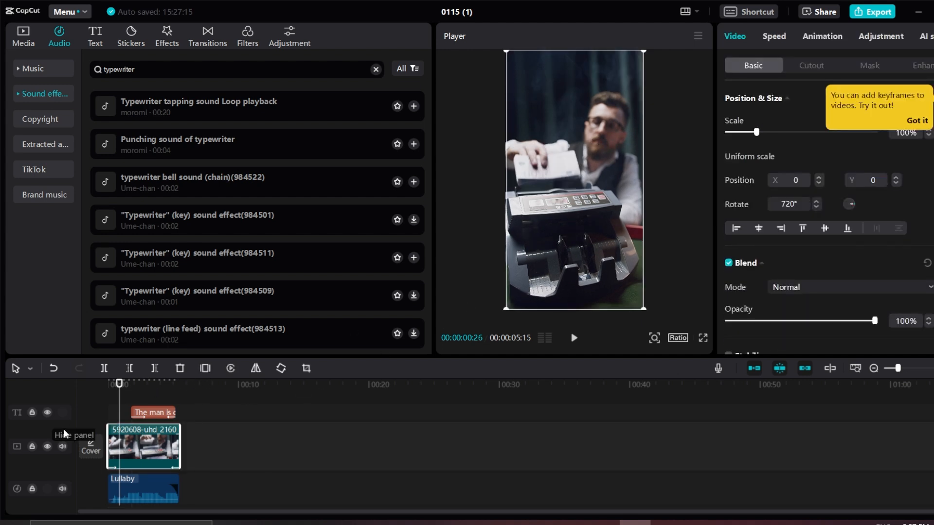
{"action": "mouse_move", "coordinate": [119, 384]}
{"action": "left_mouse_down"}
{"action": "mouse_move", "coordinate": [106, 384]}
{"action": "mouse_move", "coordinate": [125, 394]}
{"action": "mouse_move", "coordinate": [118, 390]}
{"action": "left_mouse_up"}
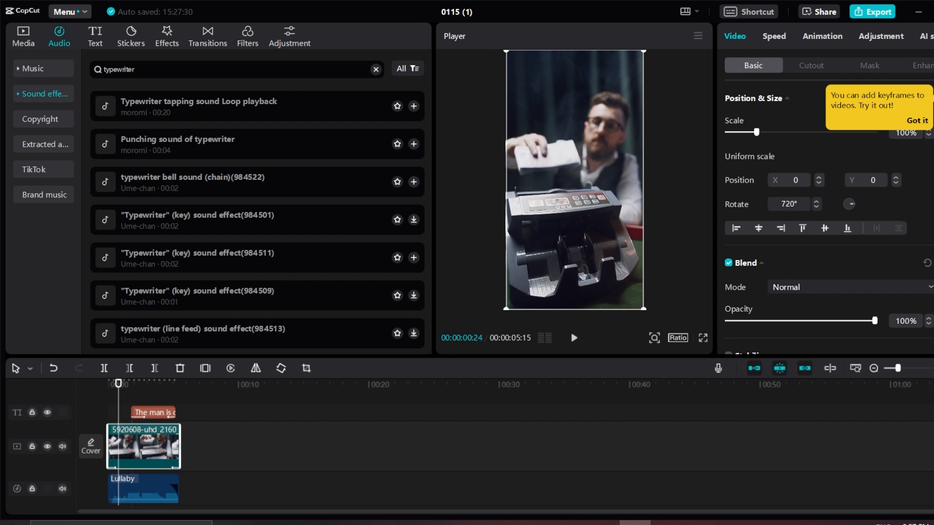
{"action": "left_click", "coordinate": [915, 121]}
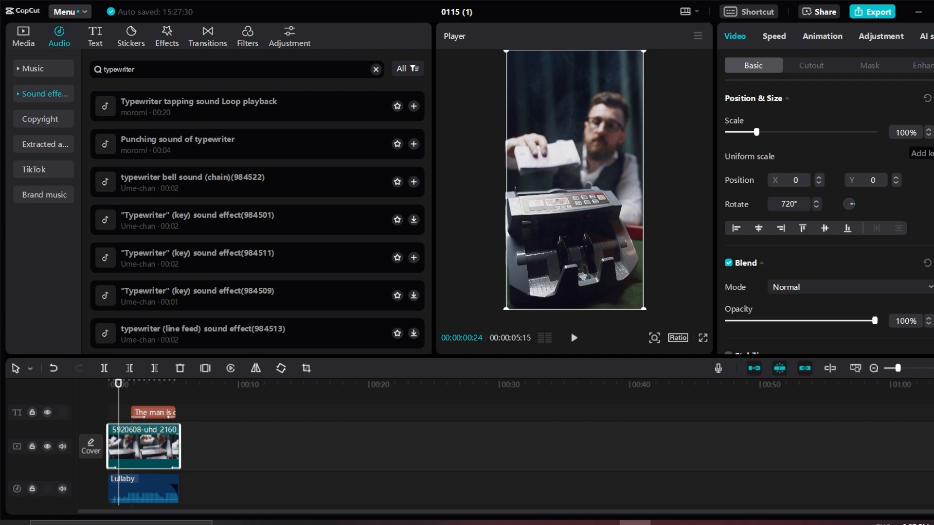
{"action": "left_click", "coordinate": [933, 132]}
Add a second keyframe at 00:00:05:06 by scaling the video clip to 123%, and play the zoom from the beginning
{"action": "left_click_drag", "start_coordinate": [119, 382], "coordinate": [175, 382]}
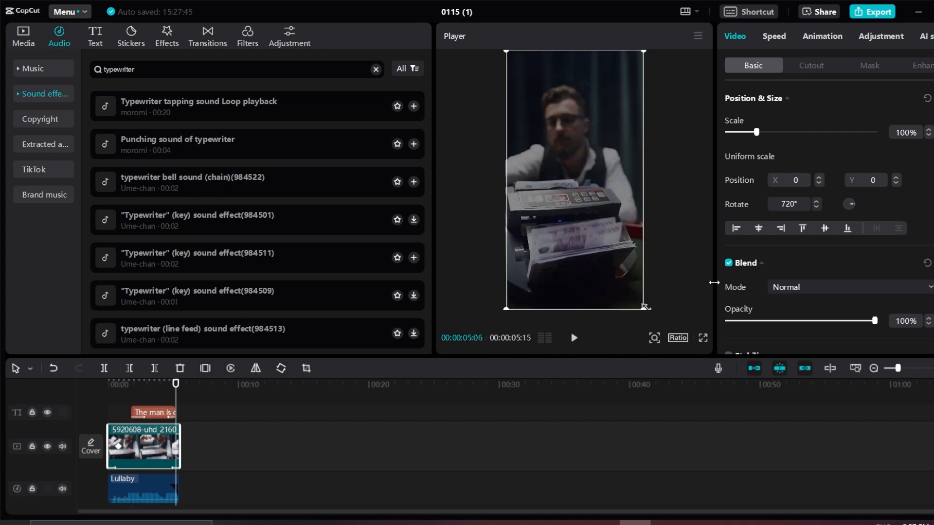
{"action": "left_click_drag", "start_coordinate": [761, 133], "coordinate": [764, 134]}
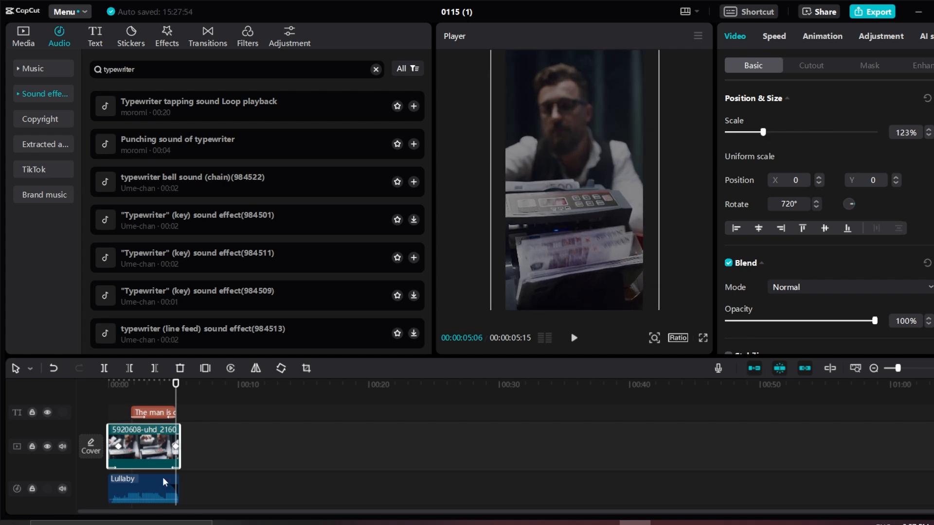
{"action": "mouse_move", "coordinate": [179, 448]}
{"action": "left_mouse_down"}
{"action": "mouse_move", "coordinate": [152, 448]}
{"action": "mouse_move", "coordinate": [157, 458]}
{"action": "mouse_move", "coordinate": [189, 460]}
{"action": "left_mouse_up"}
{"action": "left_click", "coordinate": [109, 385]}
{"action": "key", "text": "space"}
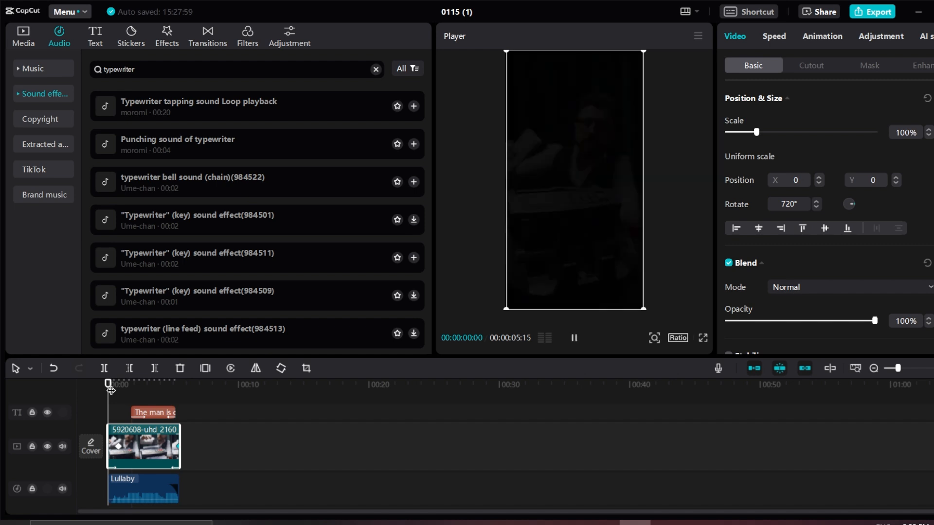